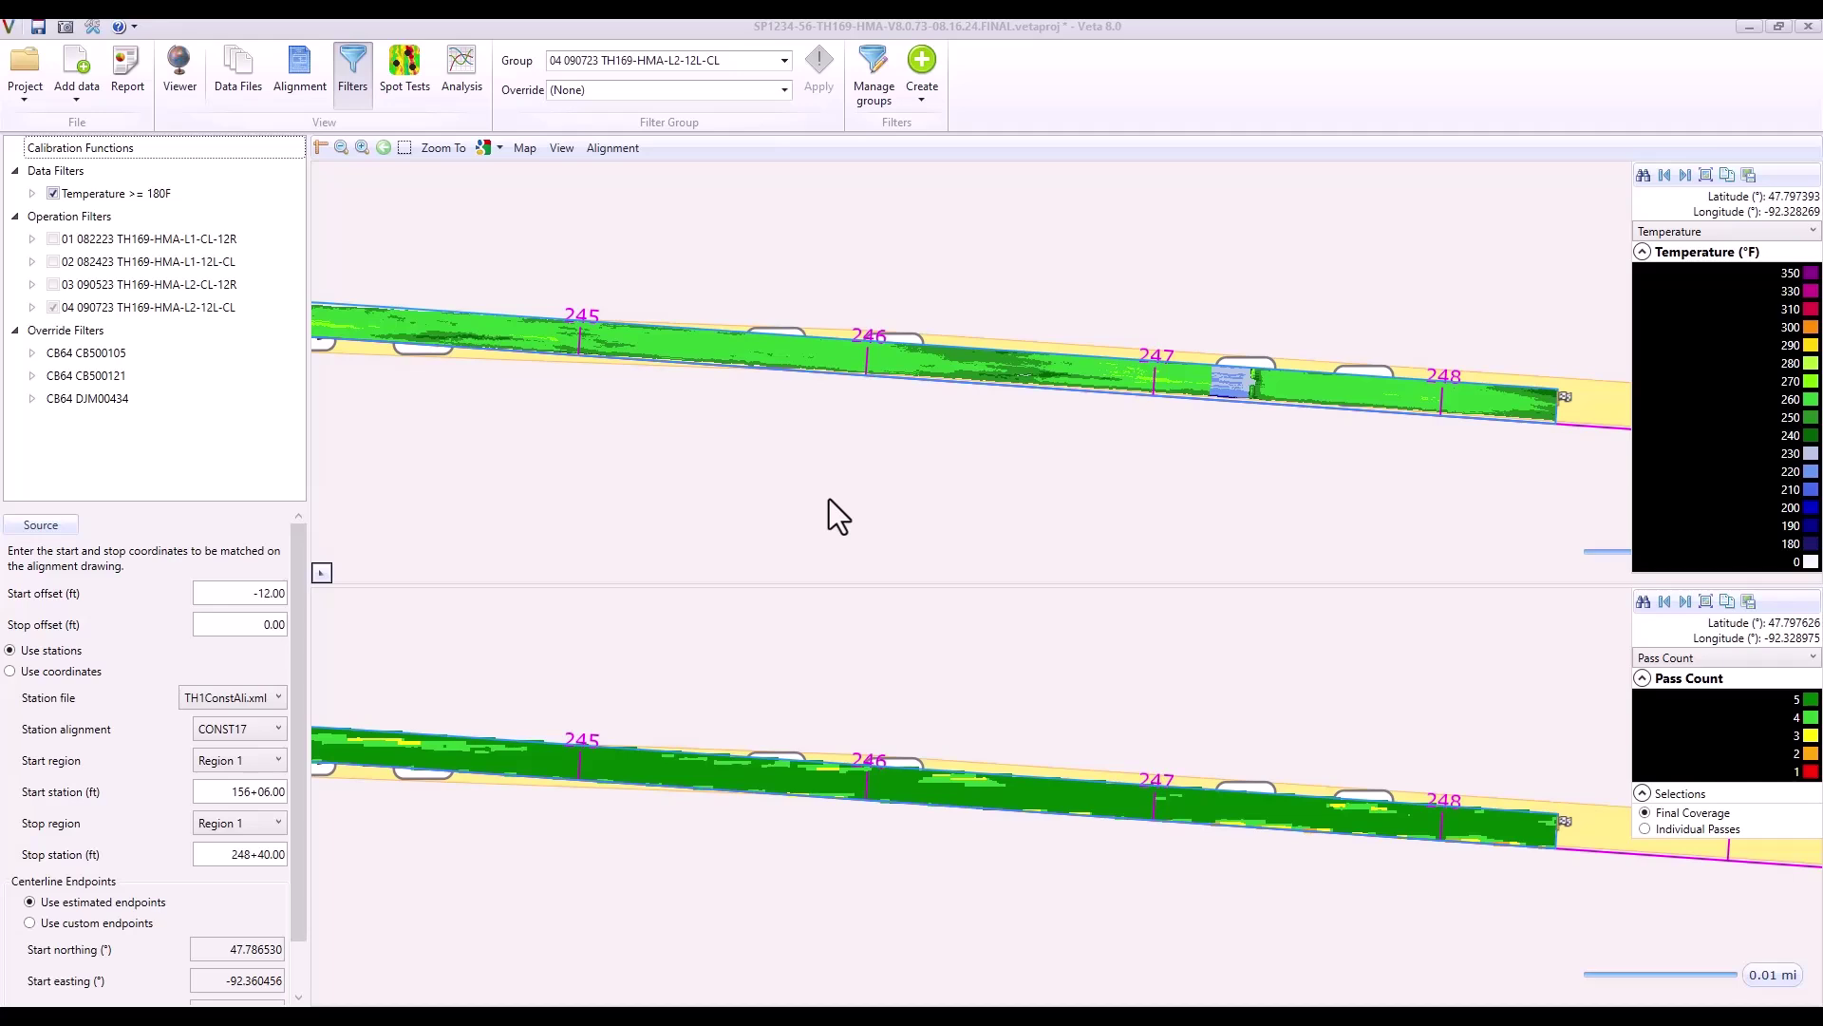
In Veta, set up a Thermal Profiler data lot filter group settings report with Excel output
{"action": "left_click", "coordinate": [1099, 97]}
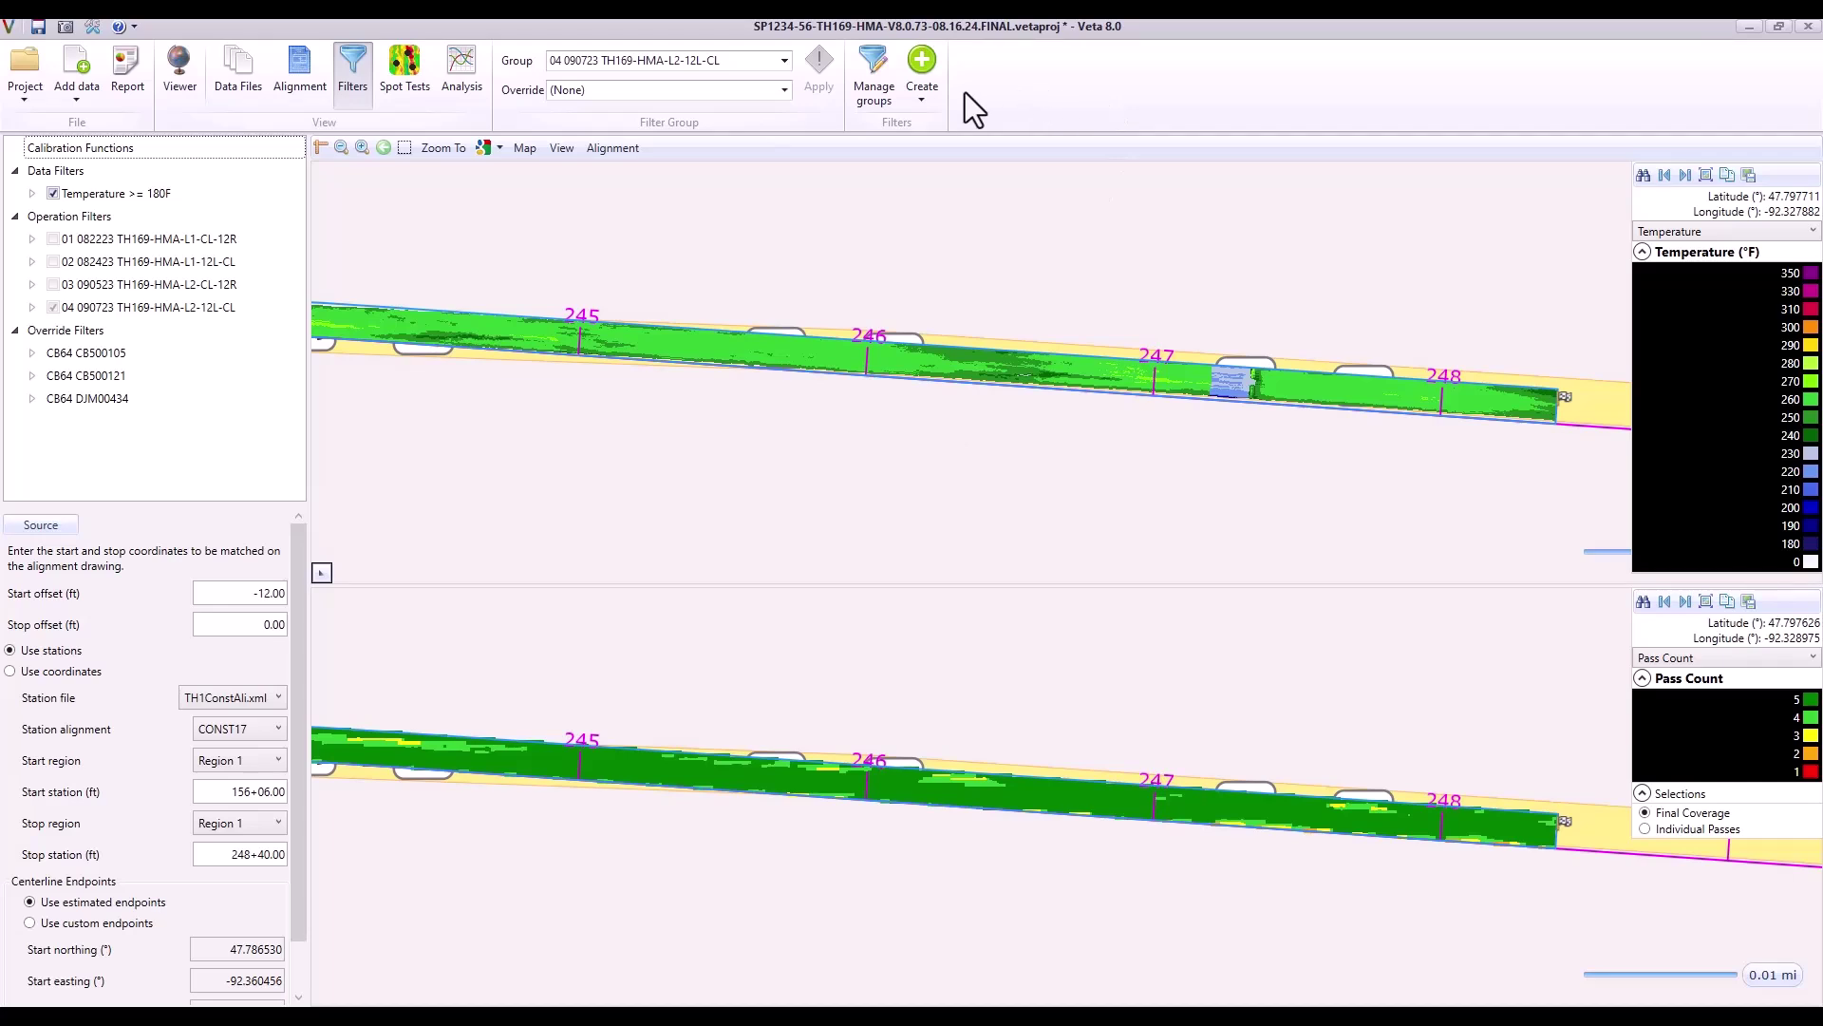
{"action": "left_click", "coordinate": [127, 68]}
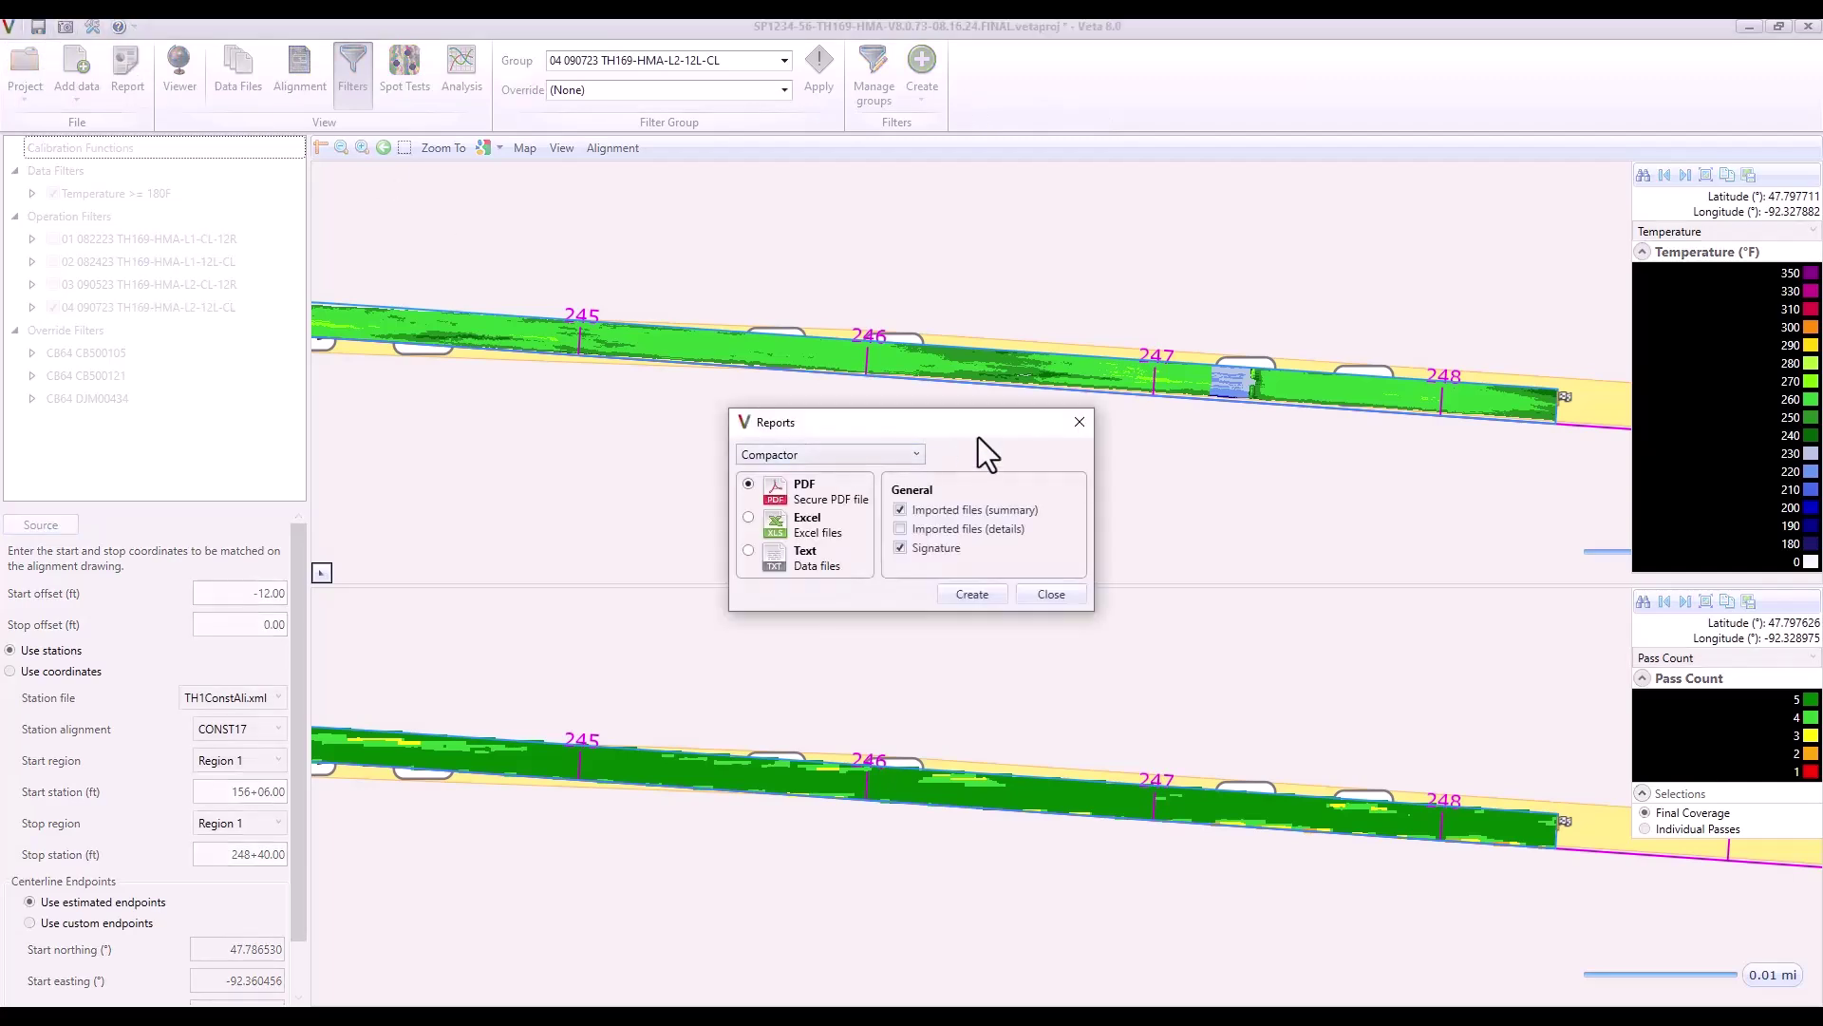
{"action": "left_click", "coordinate": [748, 518]}
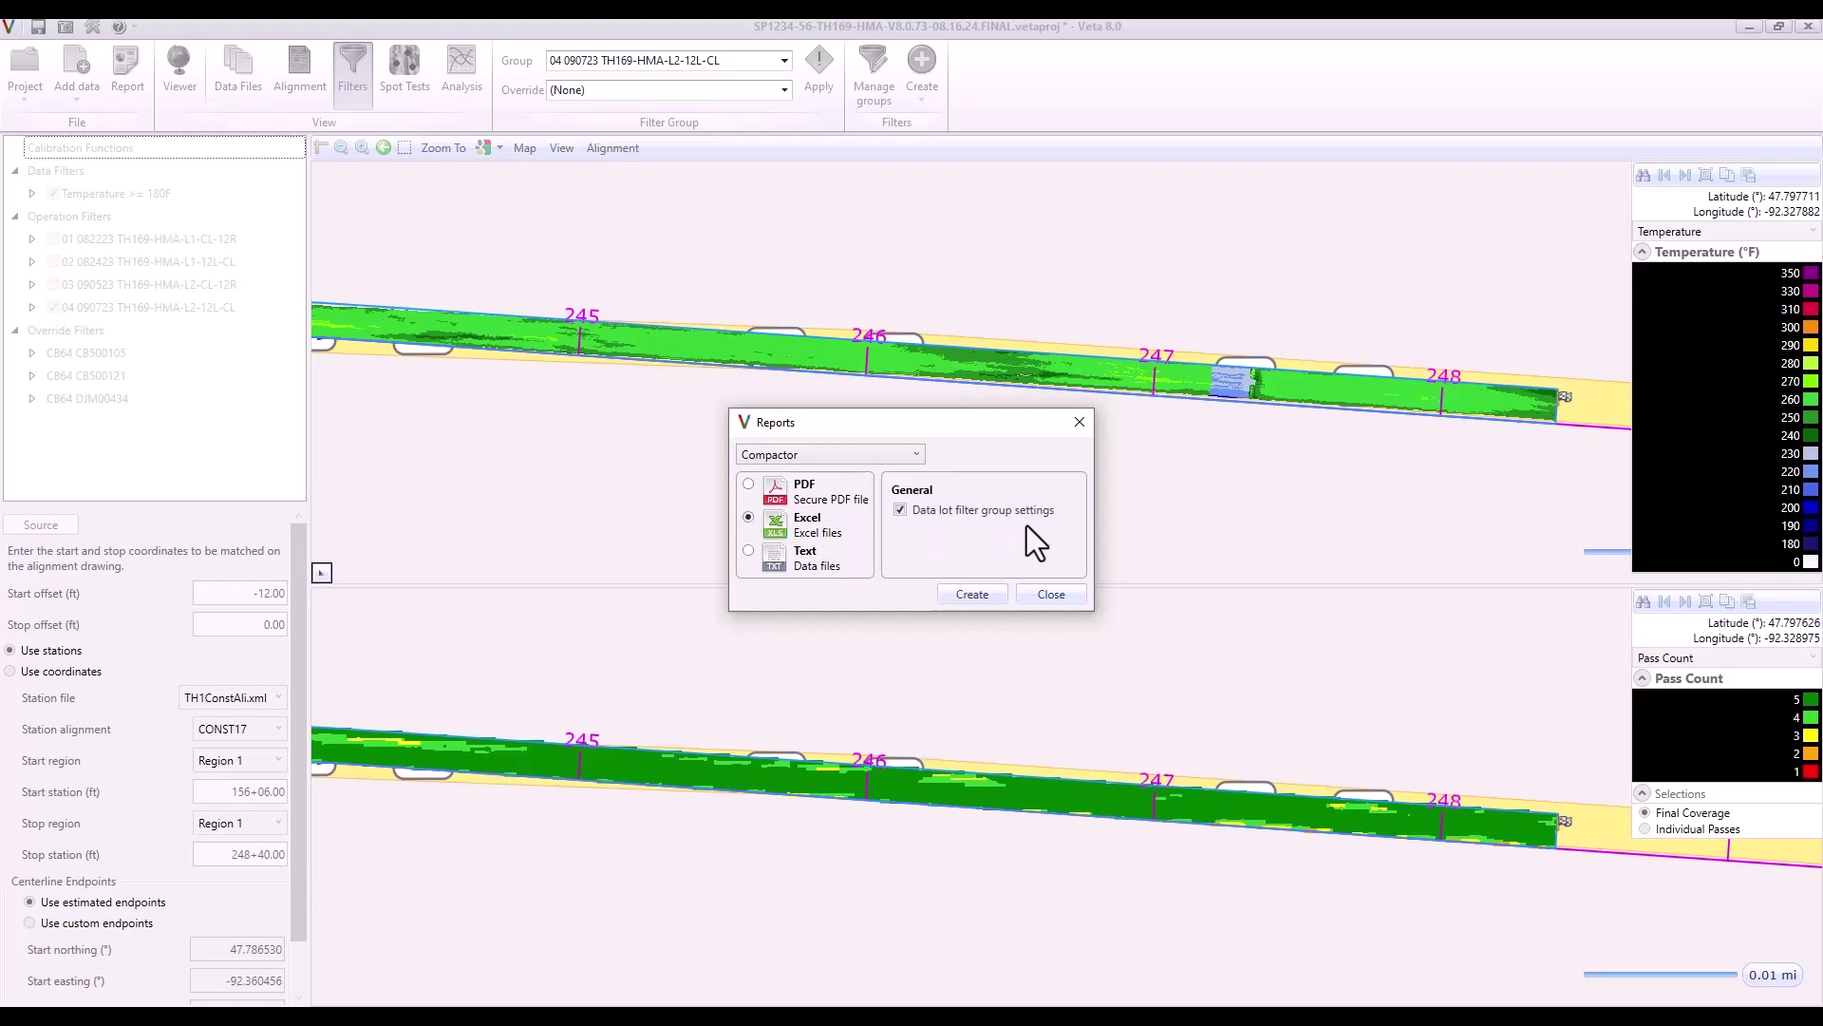
{"action": "left_click", "coordinate": [821, 458]}
{"action": "left_click", "coordinate": [811, 494]}
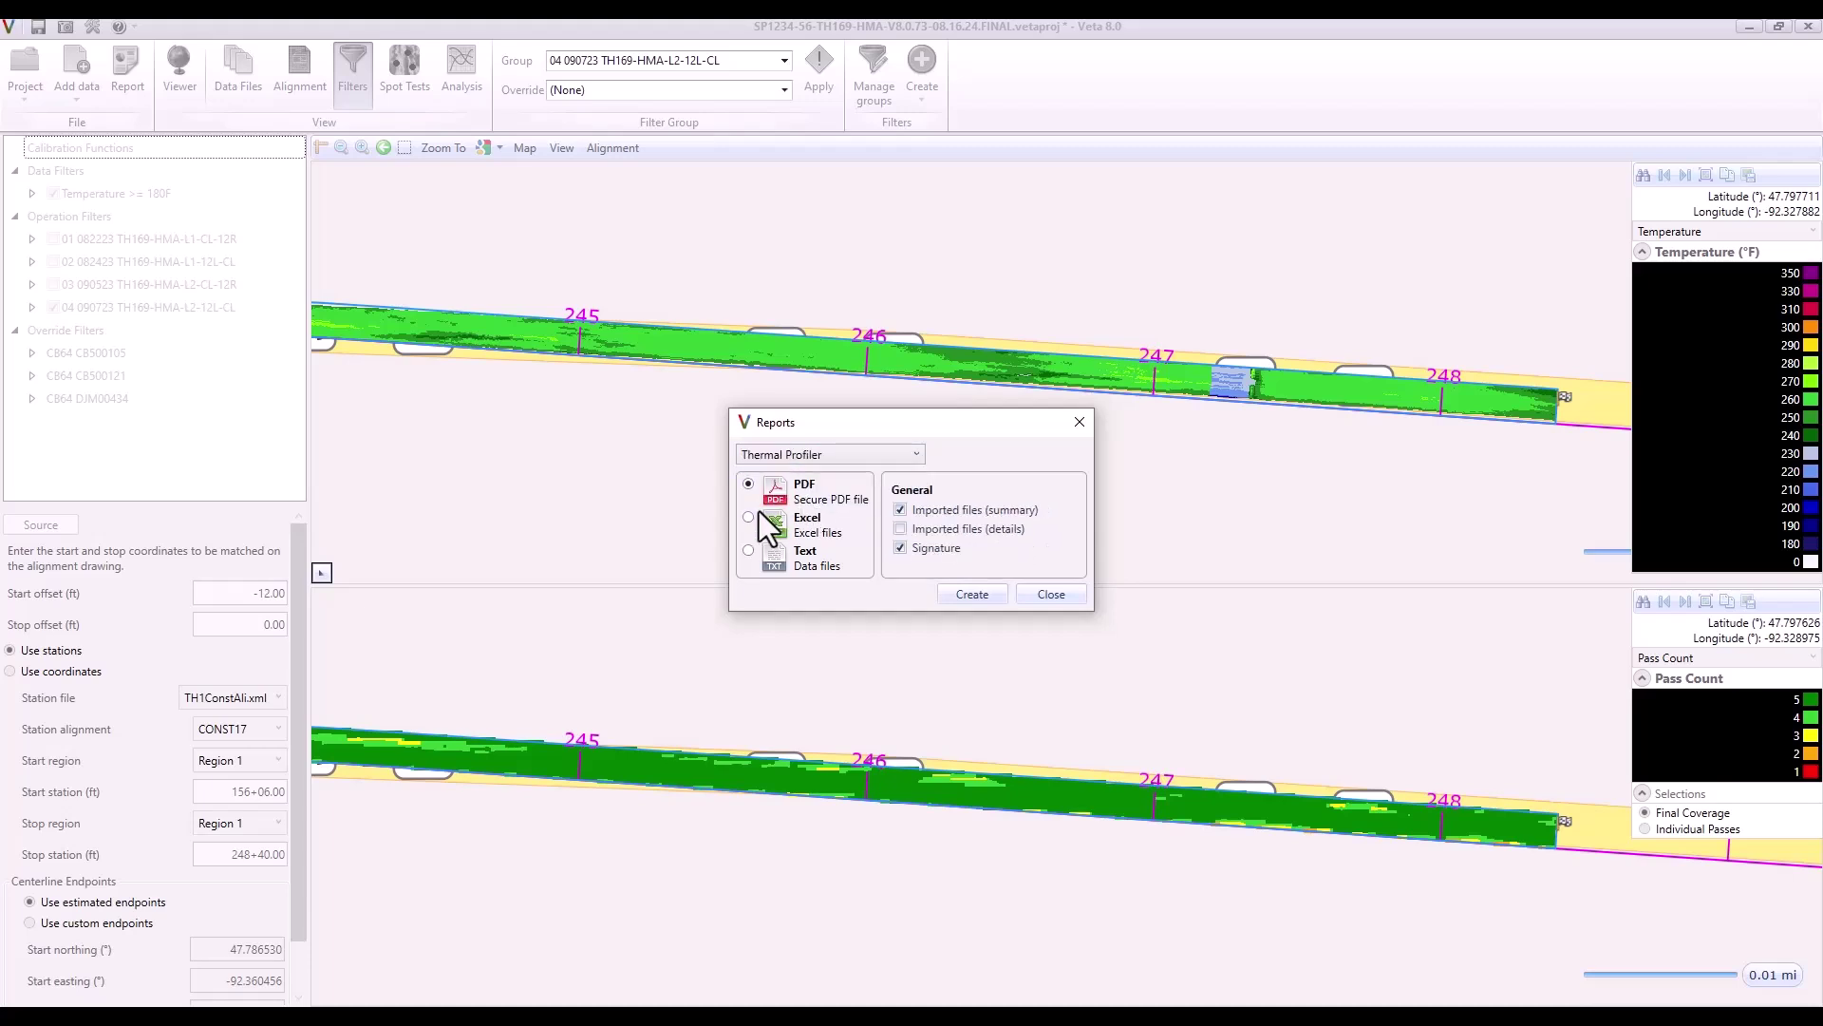
{"action": "left_click", "coordinate": [748, 519]}
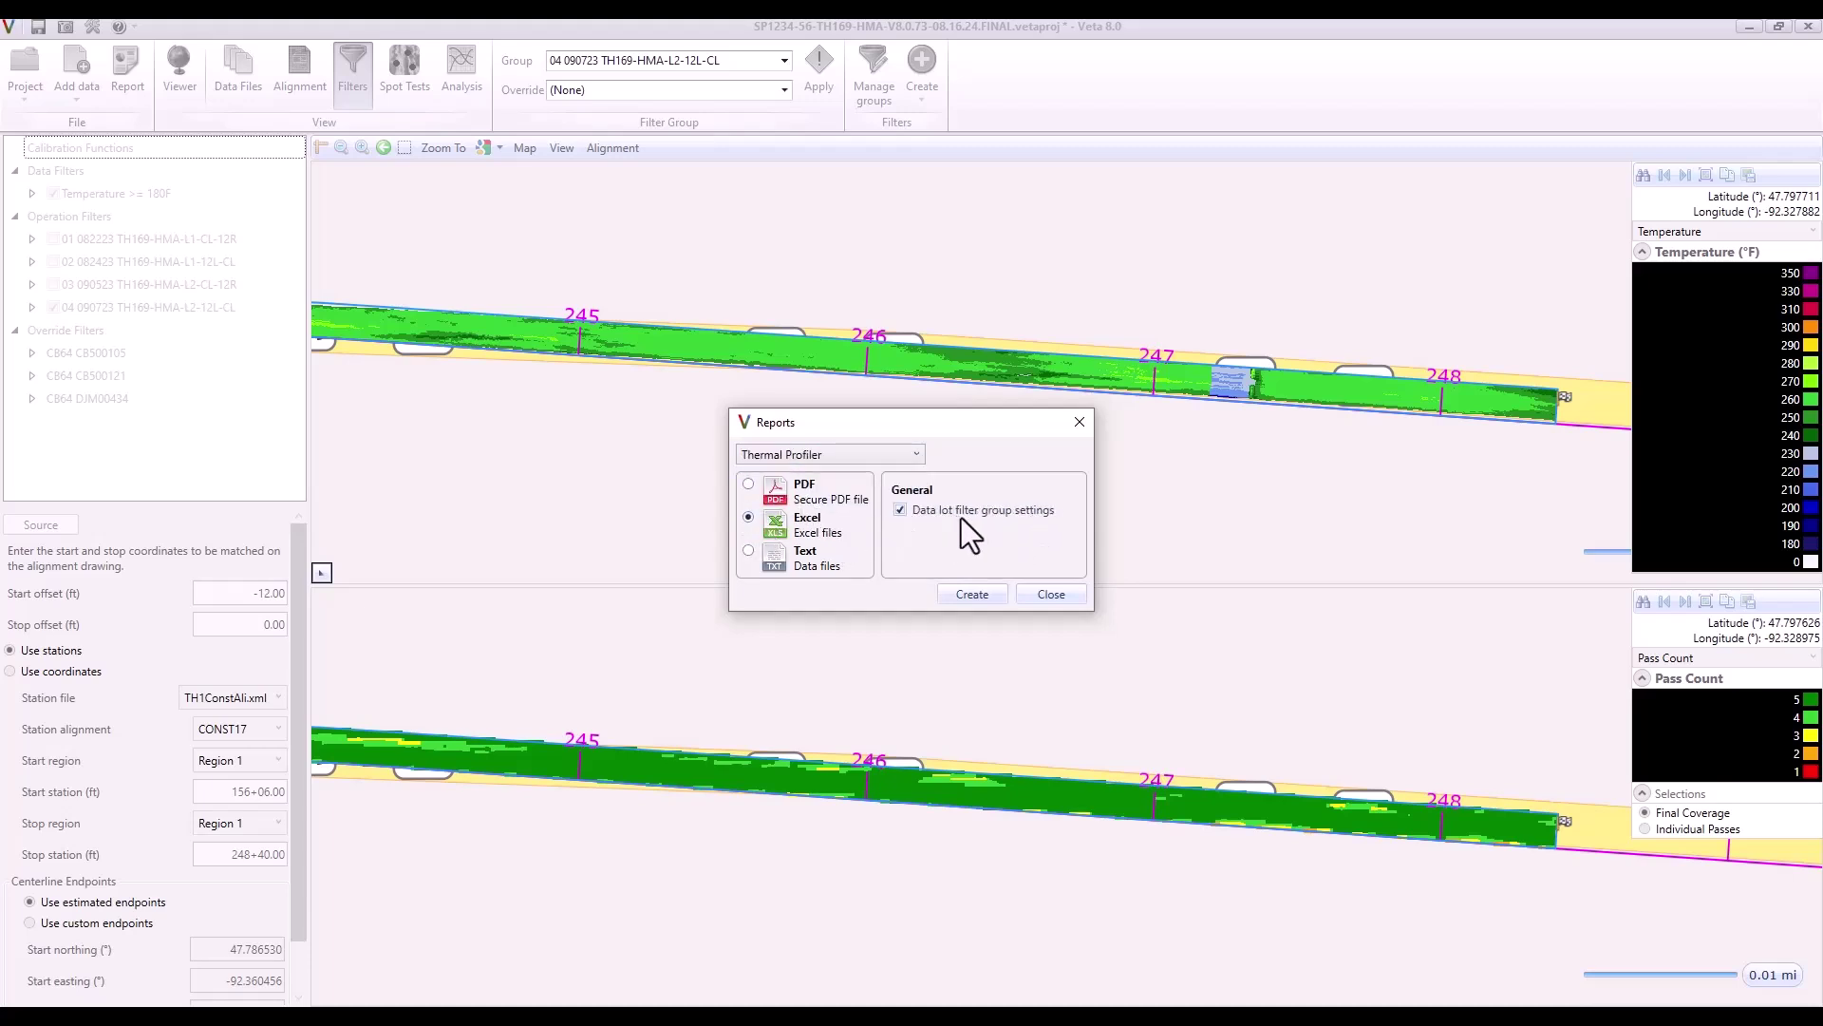
{"action": "left_click", "coordinate": [1033, 589]}
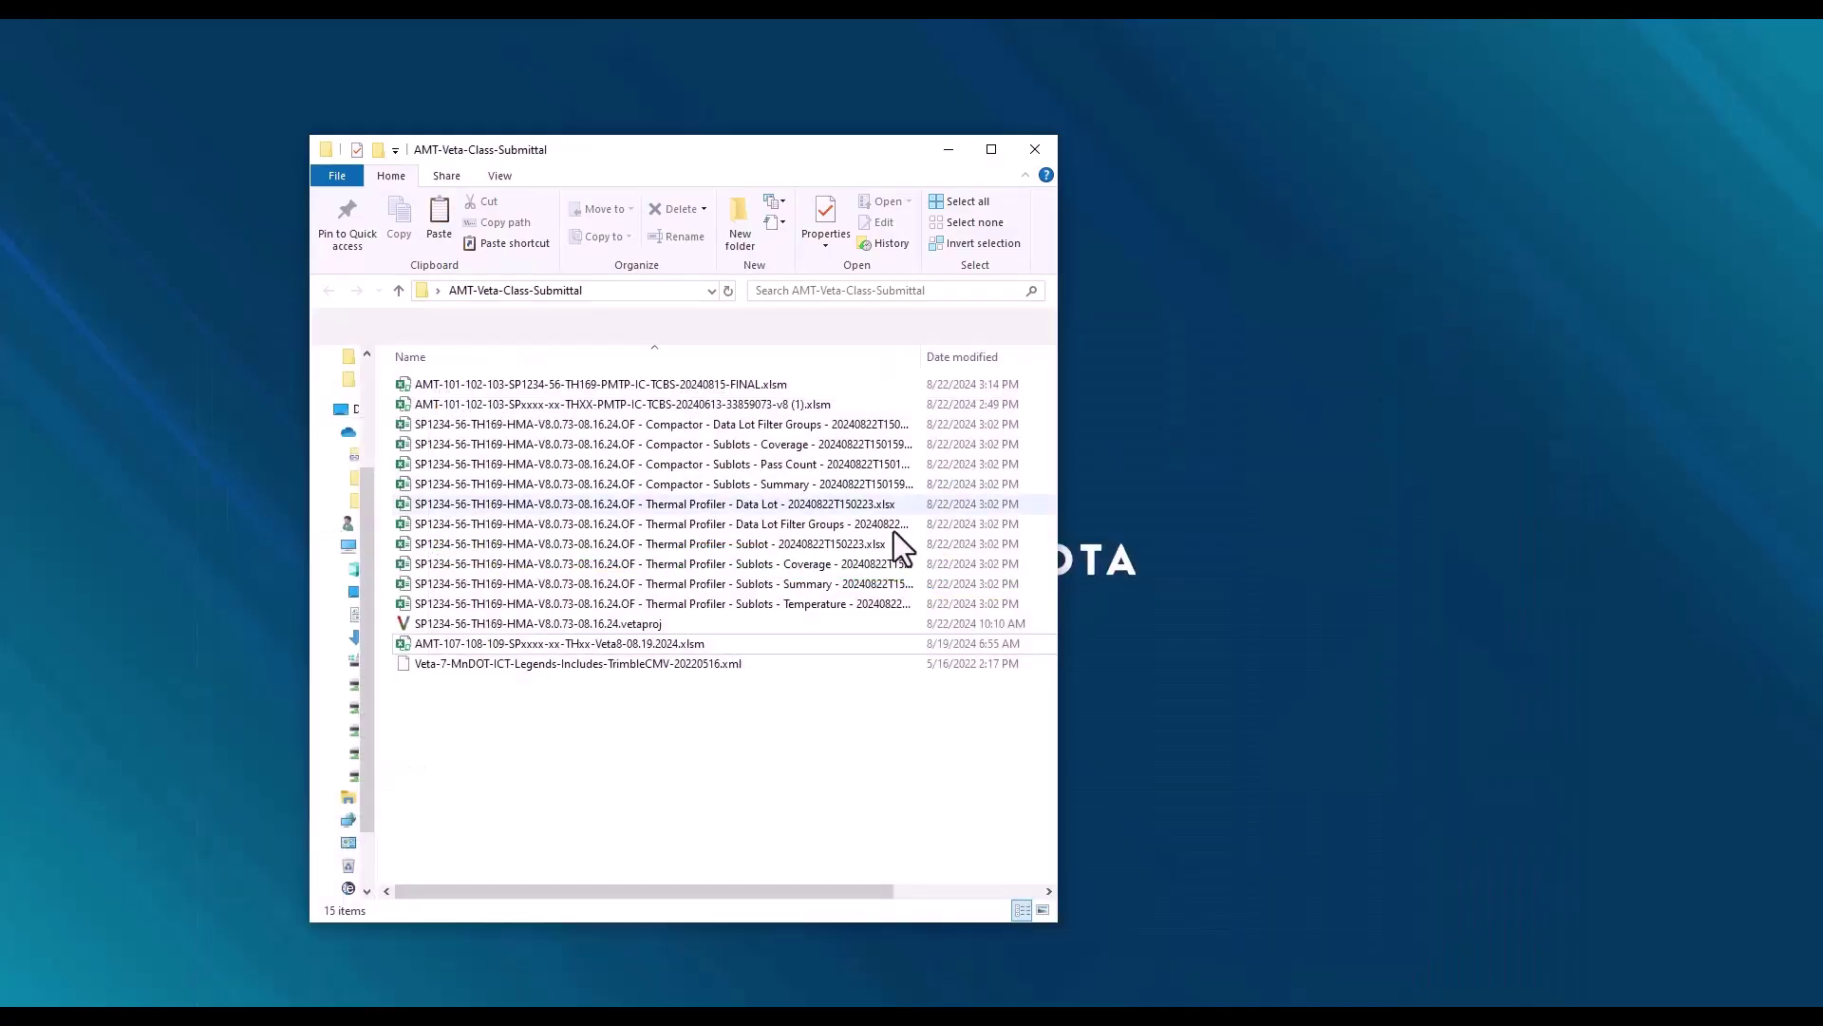
{"action": "left_click", "coordinate": [758, 425]}
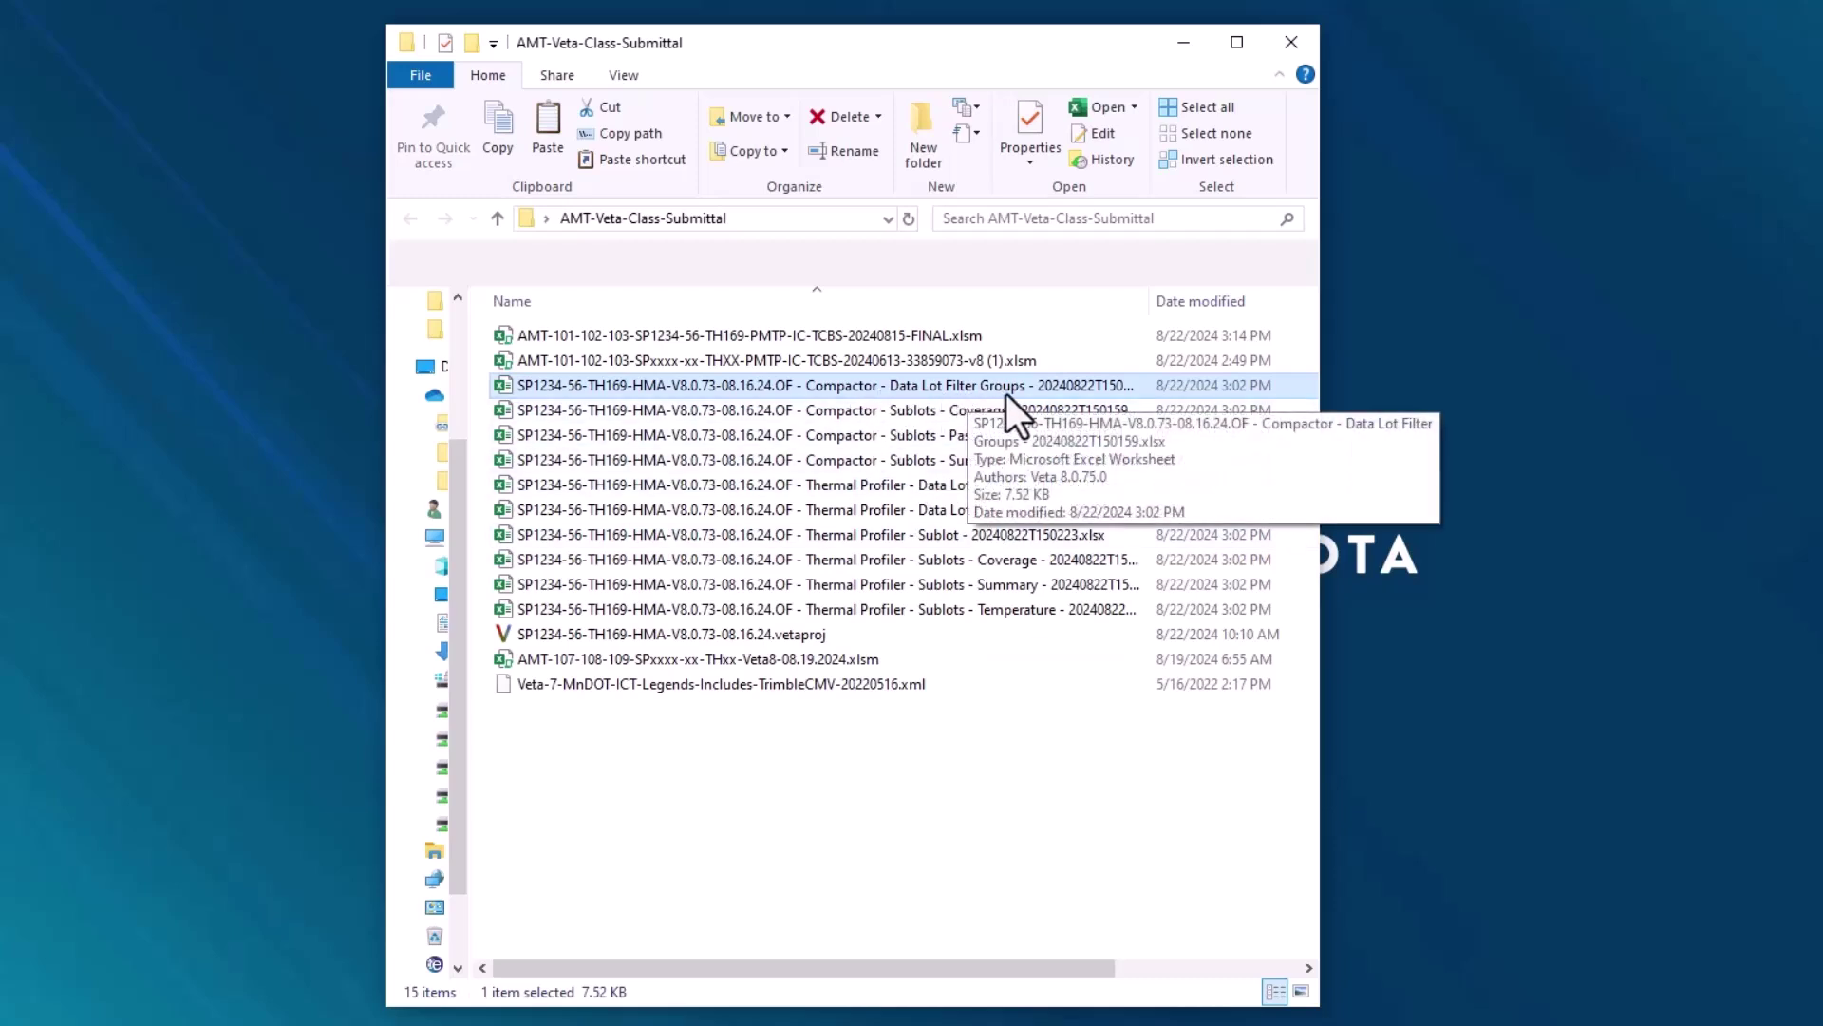
{"action": "left_click", "coordinate": [885, 512]}
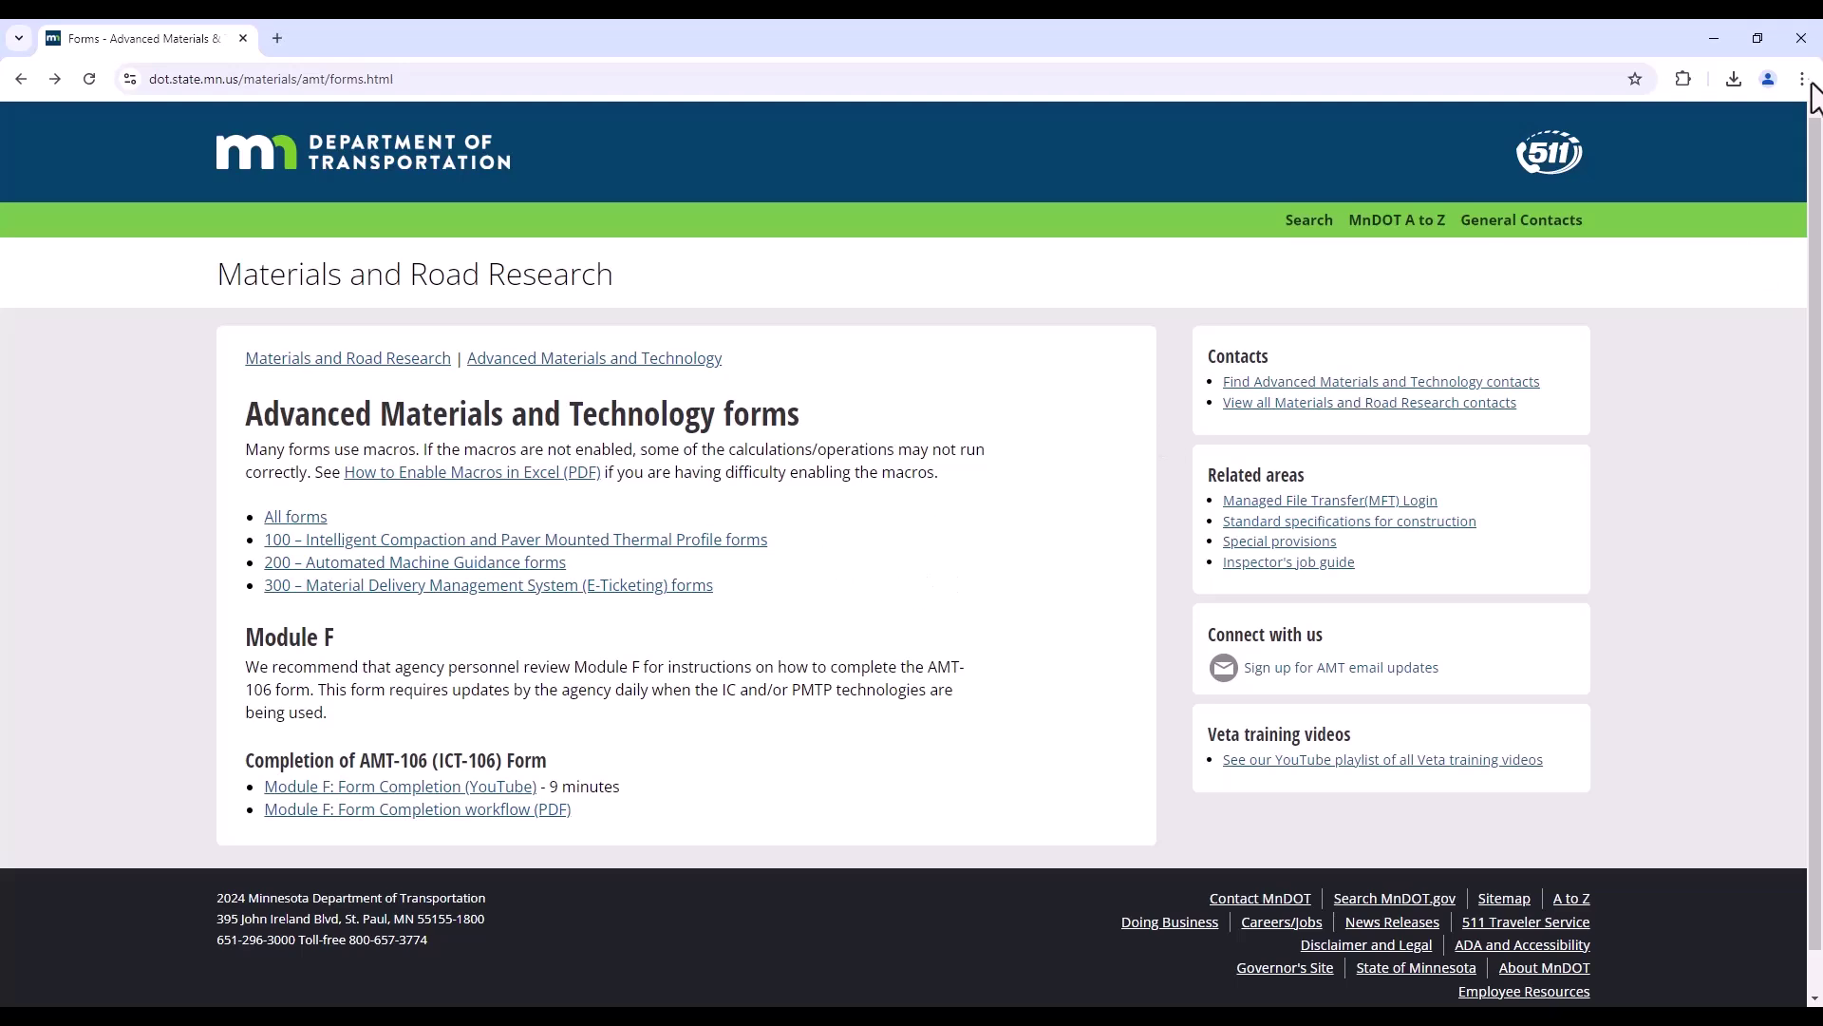
Minimize the MnDOT browser and open the AMT-107-108-109 workbook from the submittal folder
{"action": "left_click", "coordinate": [1714, 38]}
{"action": "left_click", "coordinate": [514, 644]}
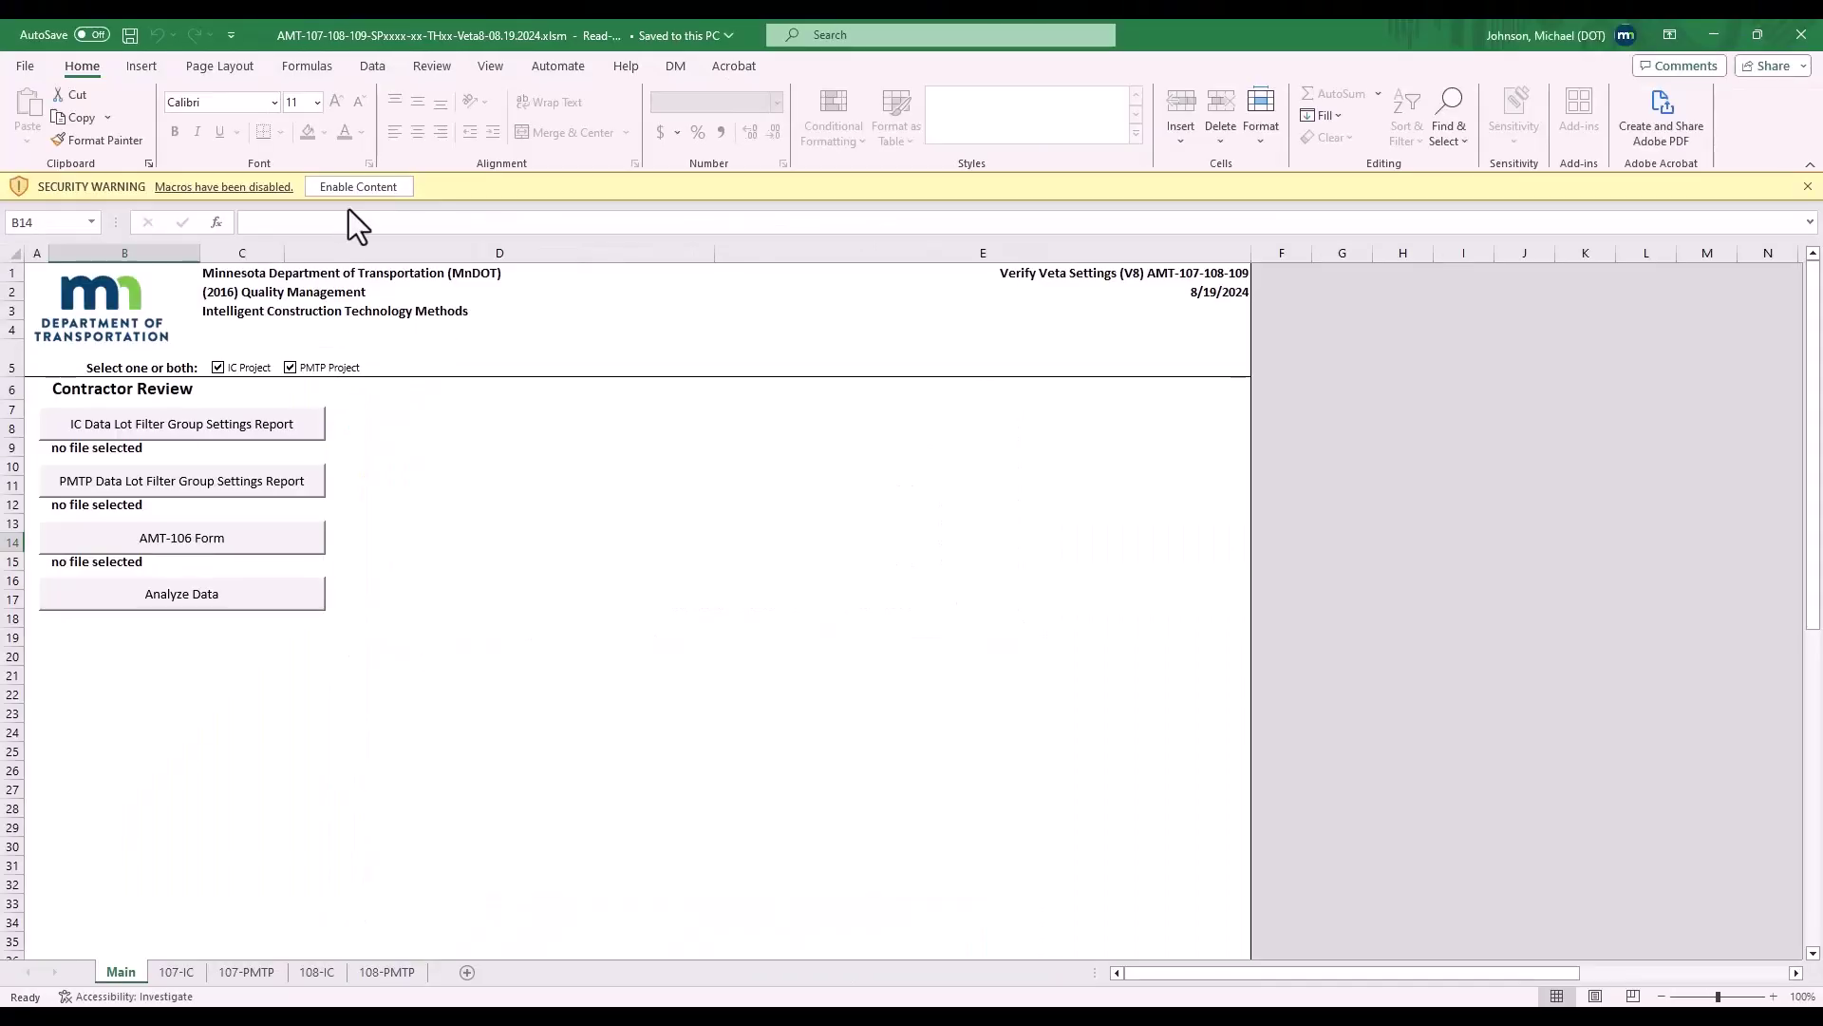
Enable content so the AMT-107-108-109 workbook's macros run, with IC and PMTP Project ticked
{"action": "left_click", "coordinate": [357, 187]}
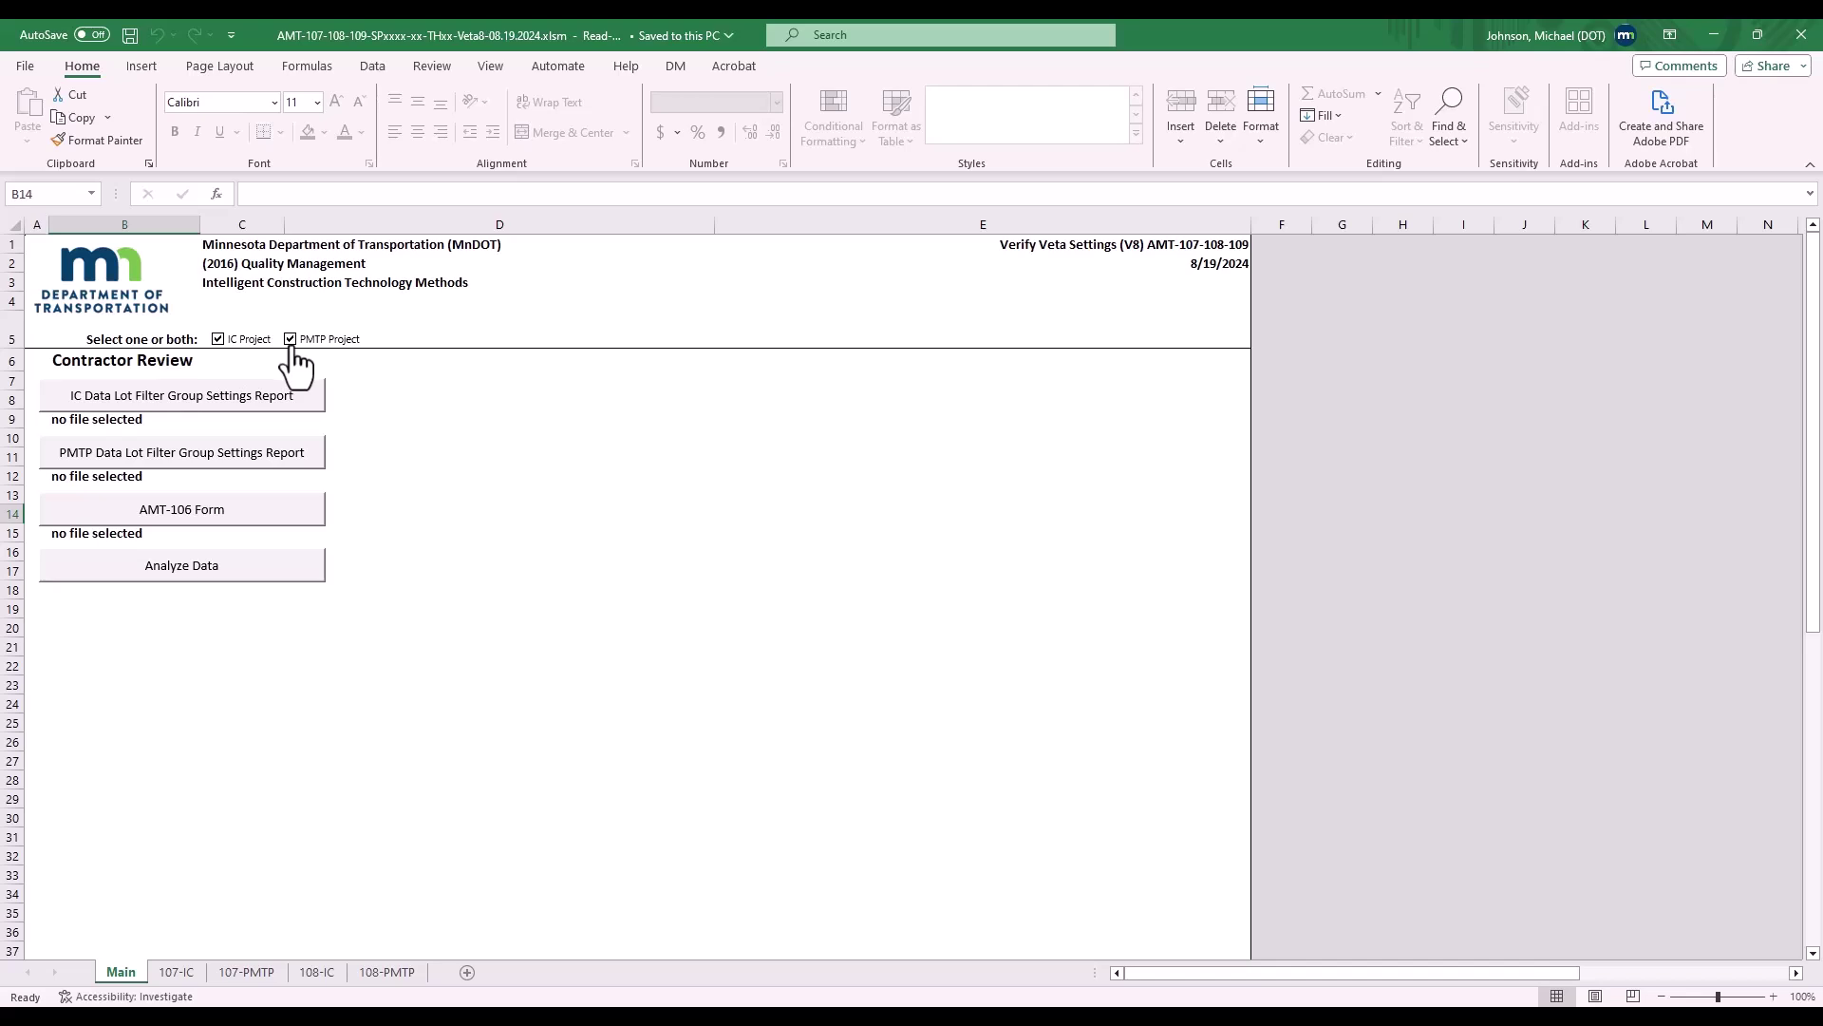
Load the Compactor data lot filter groups file from AMT-Veta-Class-Submittal as the IC report
{"action": "left_click", "coordinate": [55, 400]}
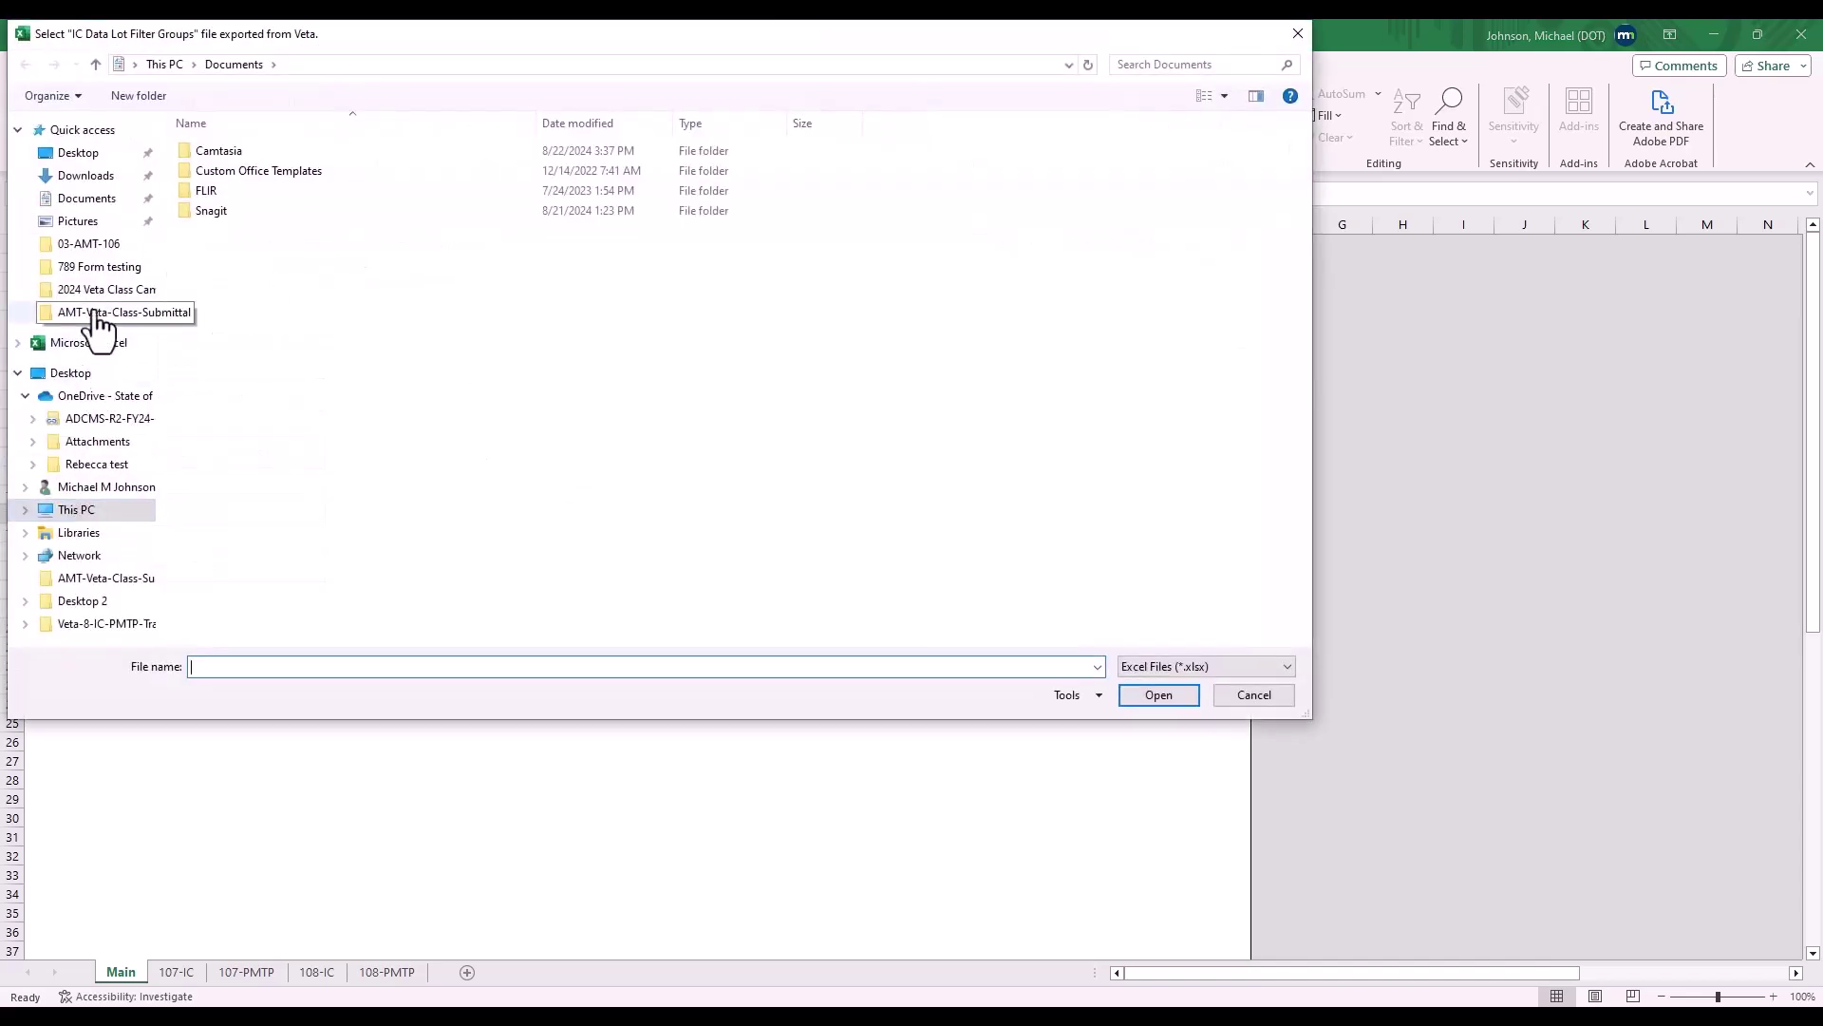
{"action": "left_click", "coordinate": [96, 314]}
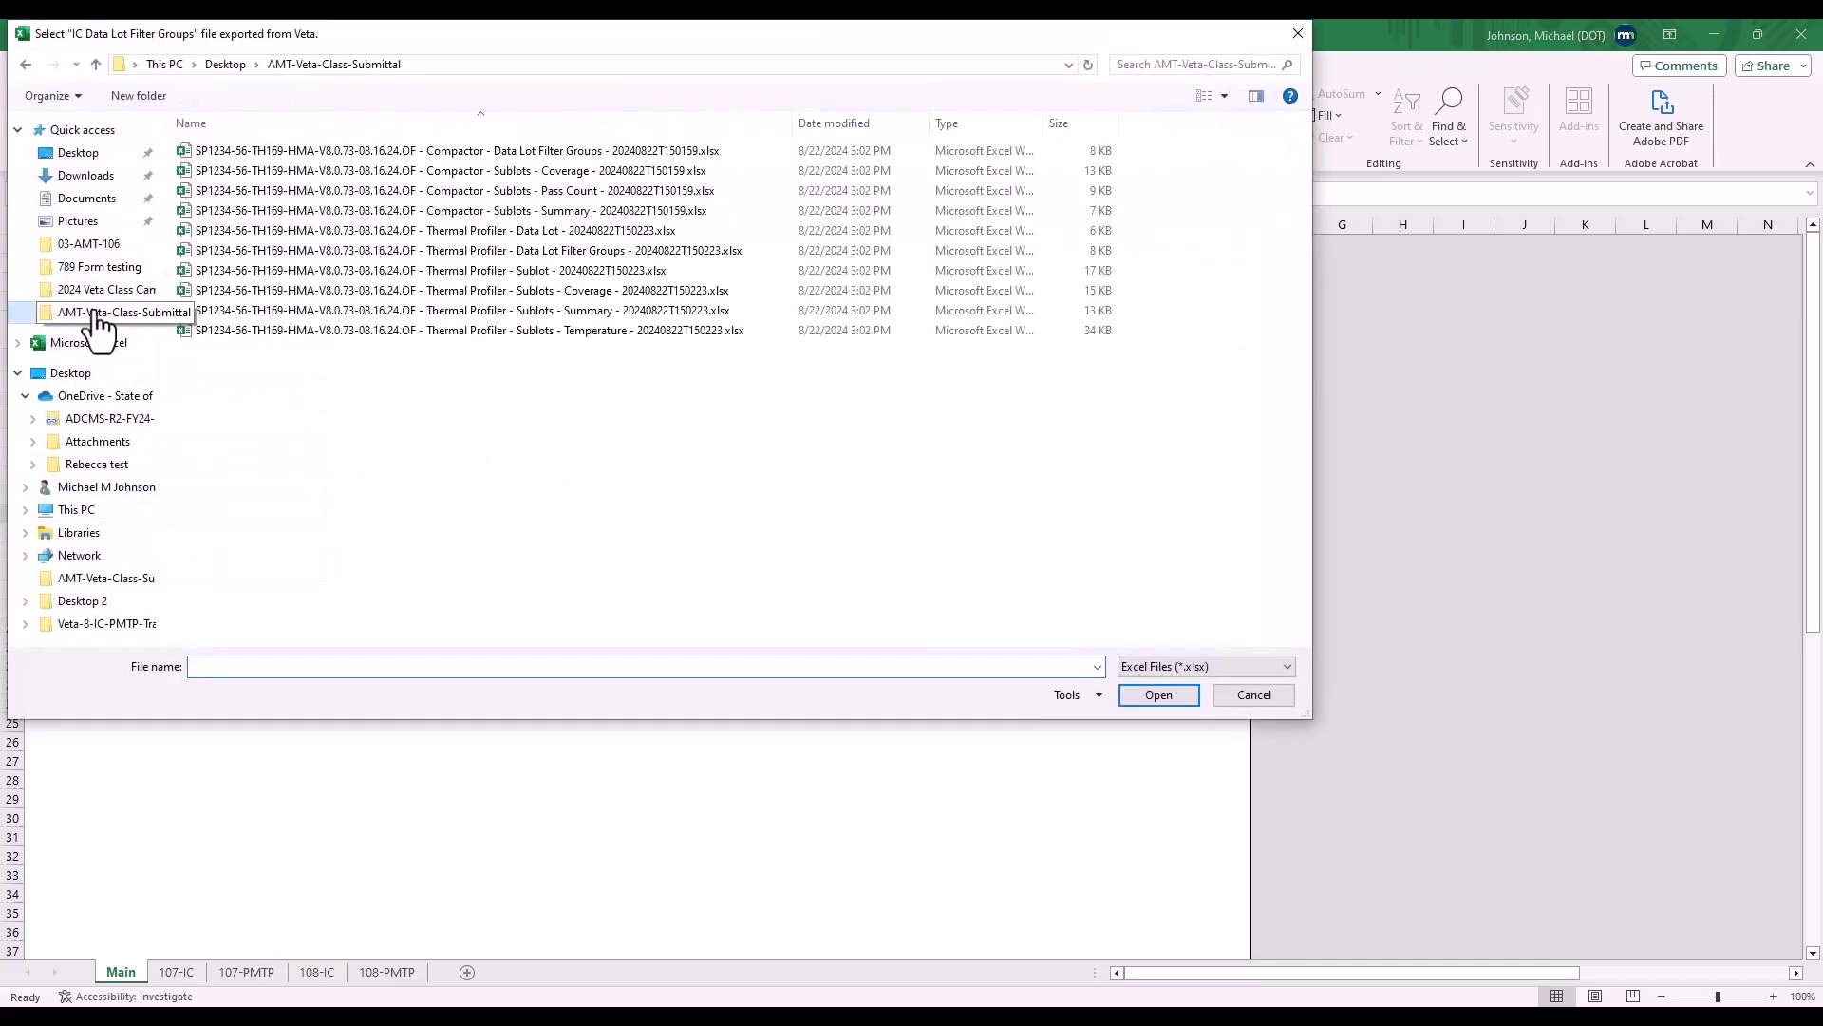
{"action": "left_click", "coordinate": [454, 159]}
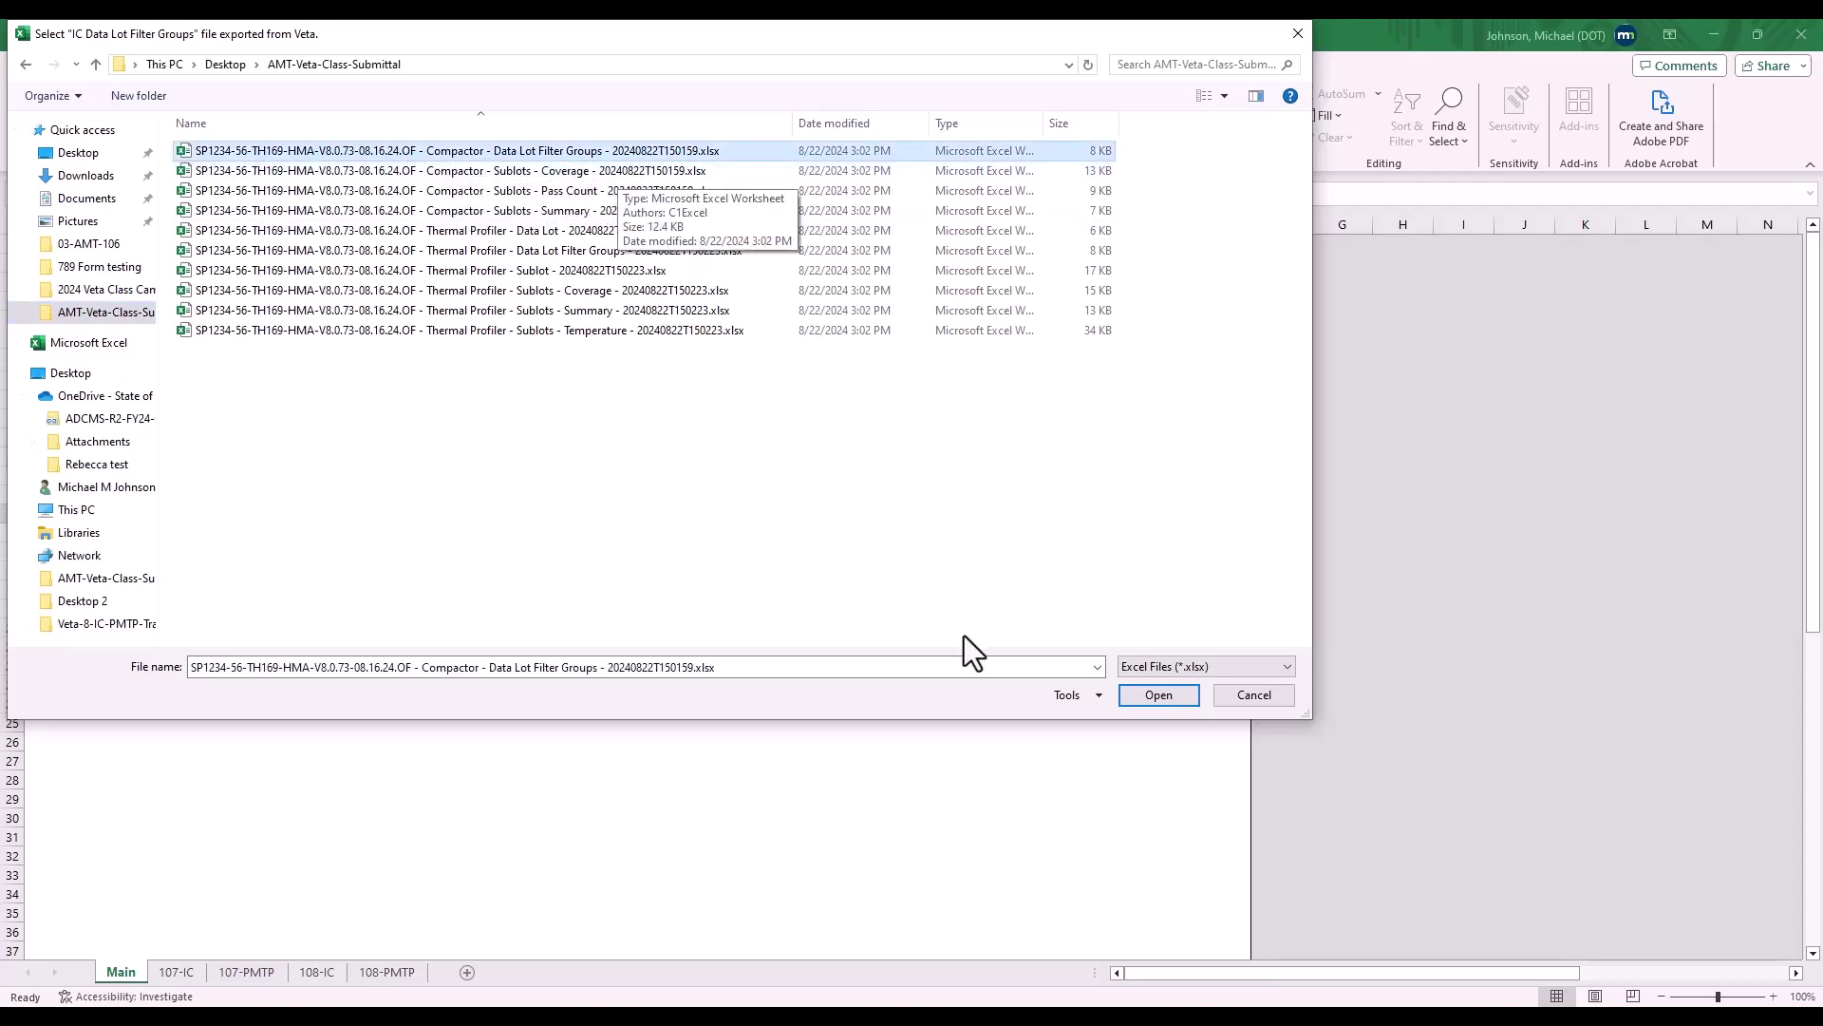
{"action": "left_click", "coordinate": [1159, 695]}
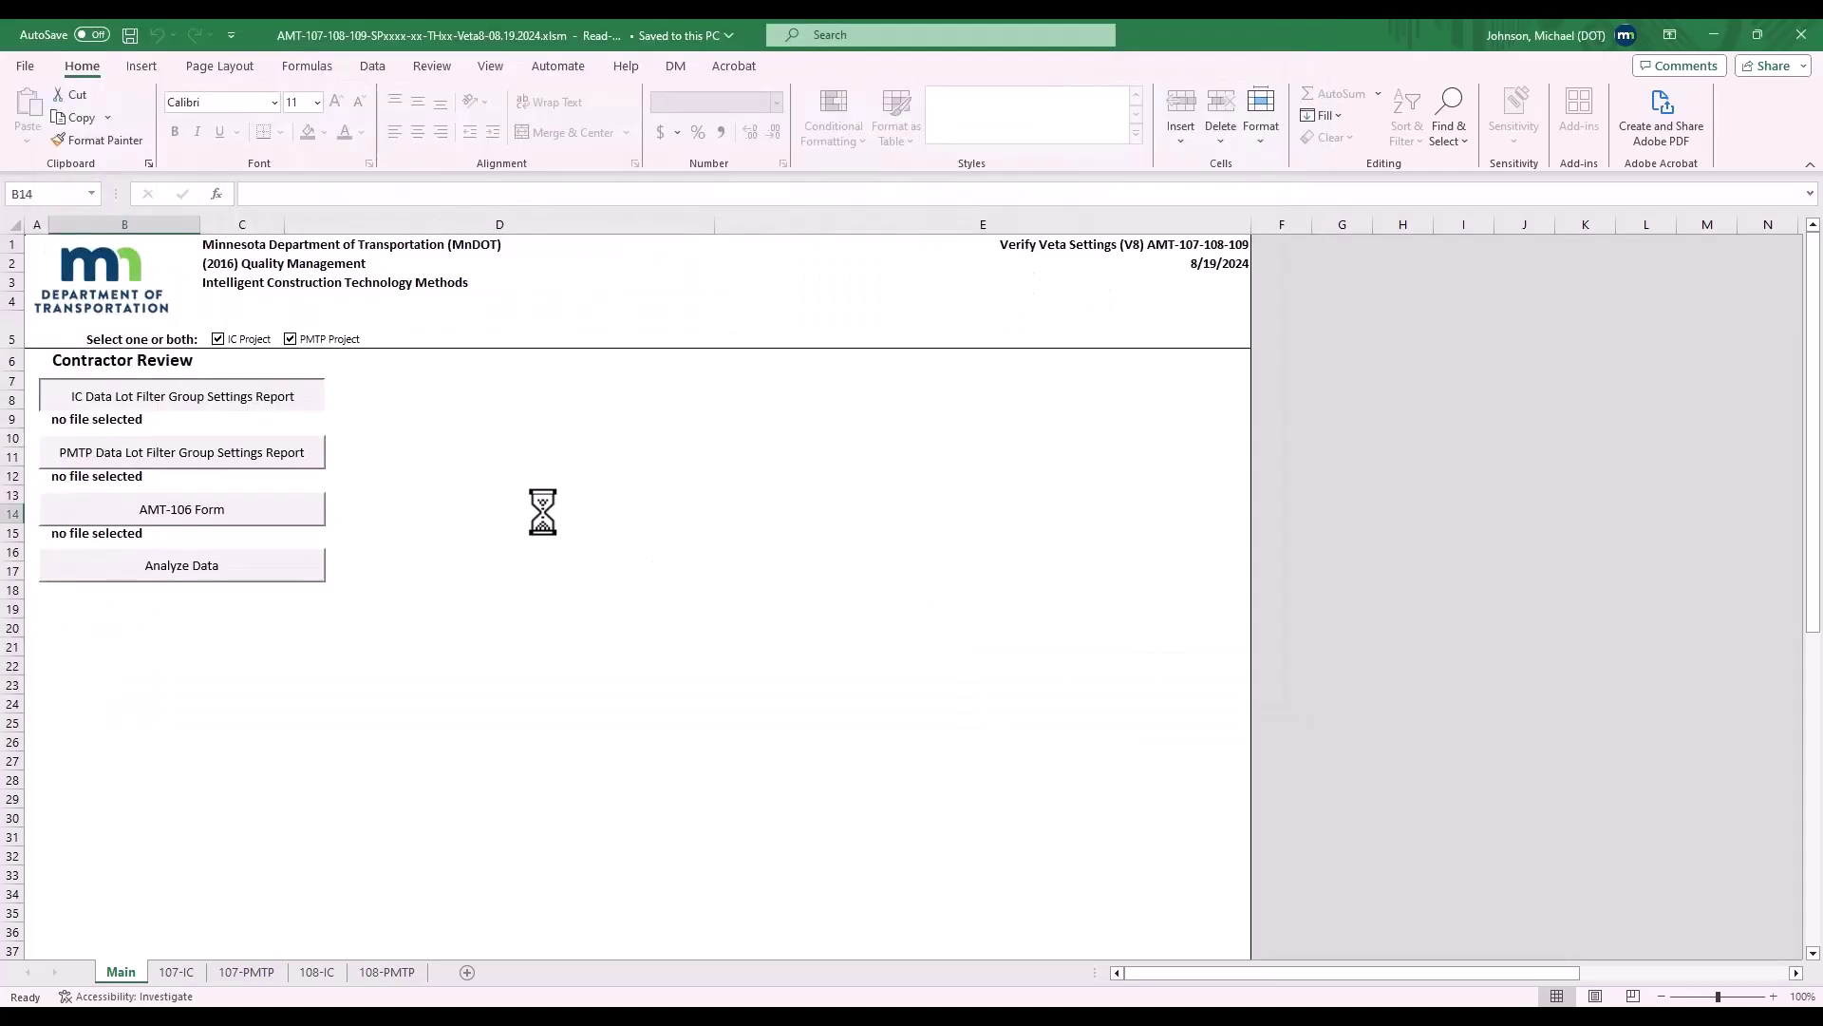
Load the Thermal Profiler data lot filter groups file as the PMTP report
{"action": "left_click", "coordinate": [172, 468]}
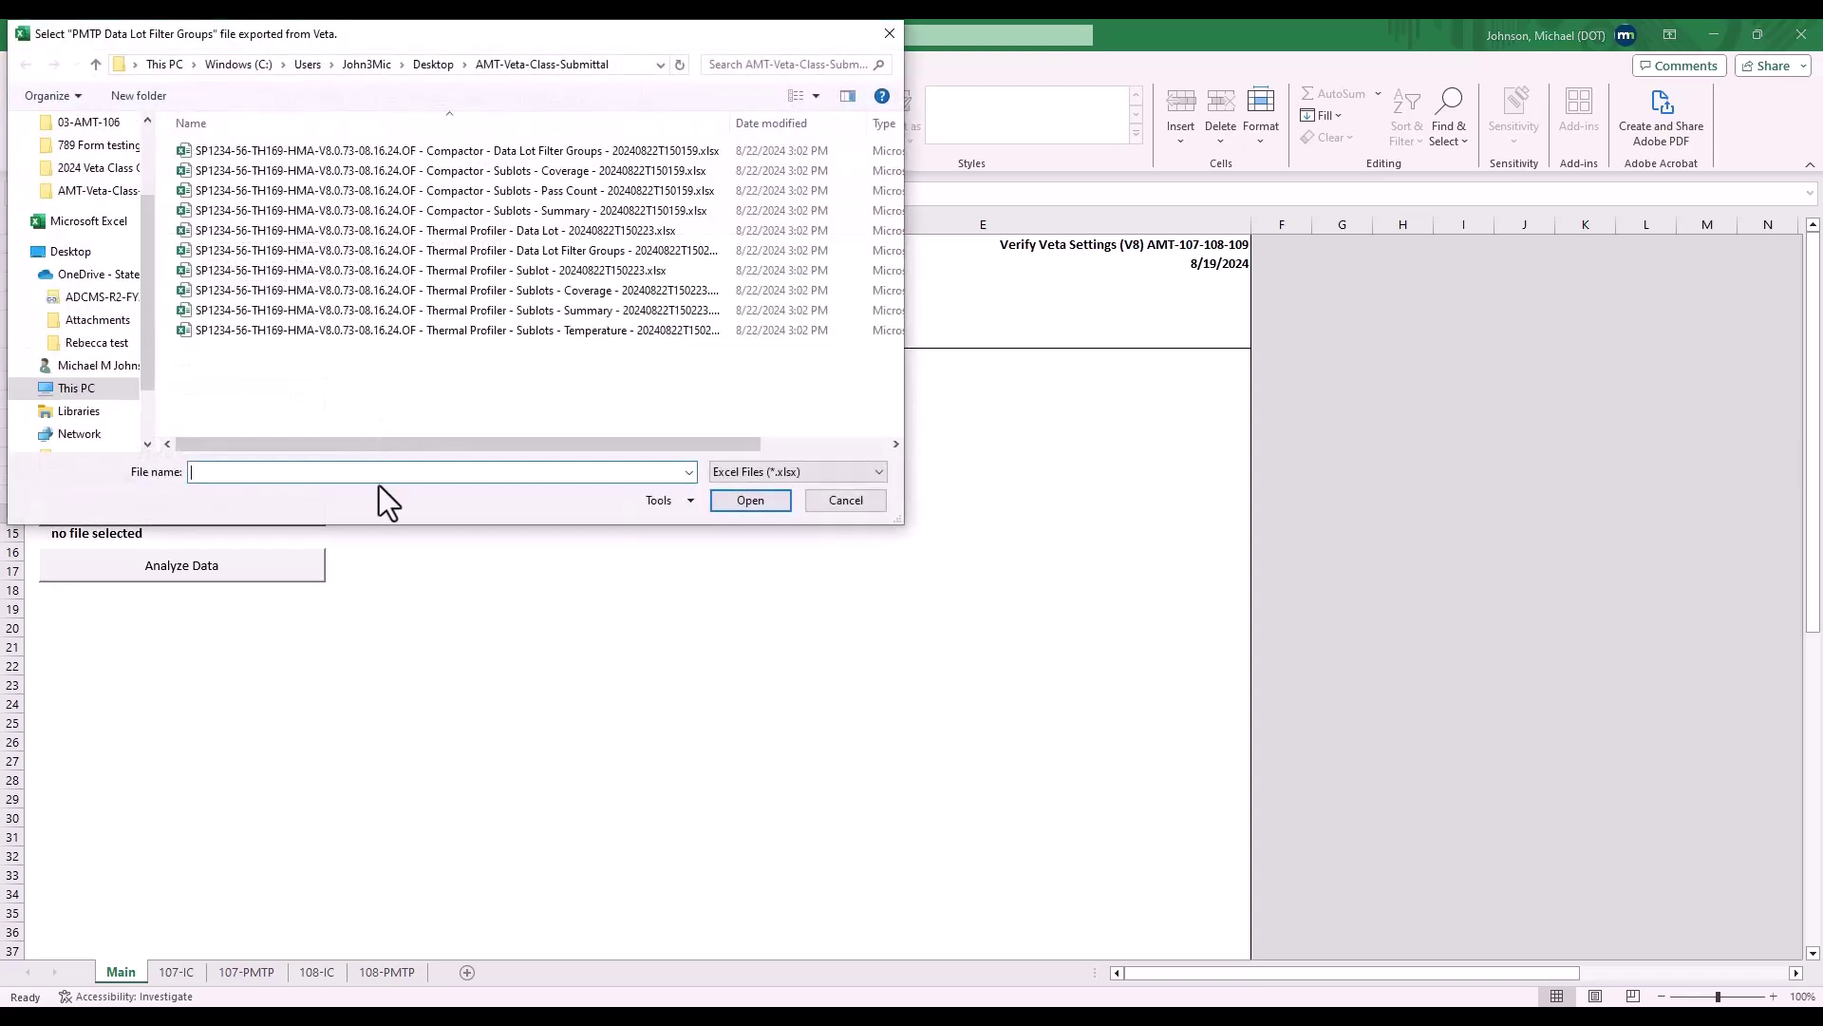
{"action": "left_click", "coordinate": [483, 252]}
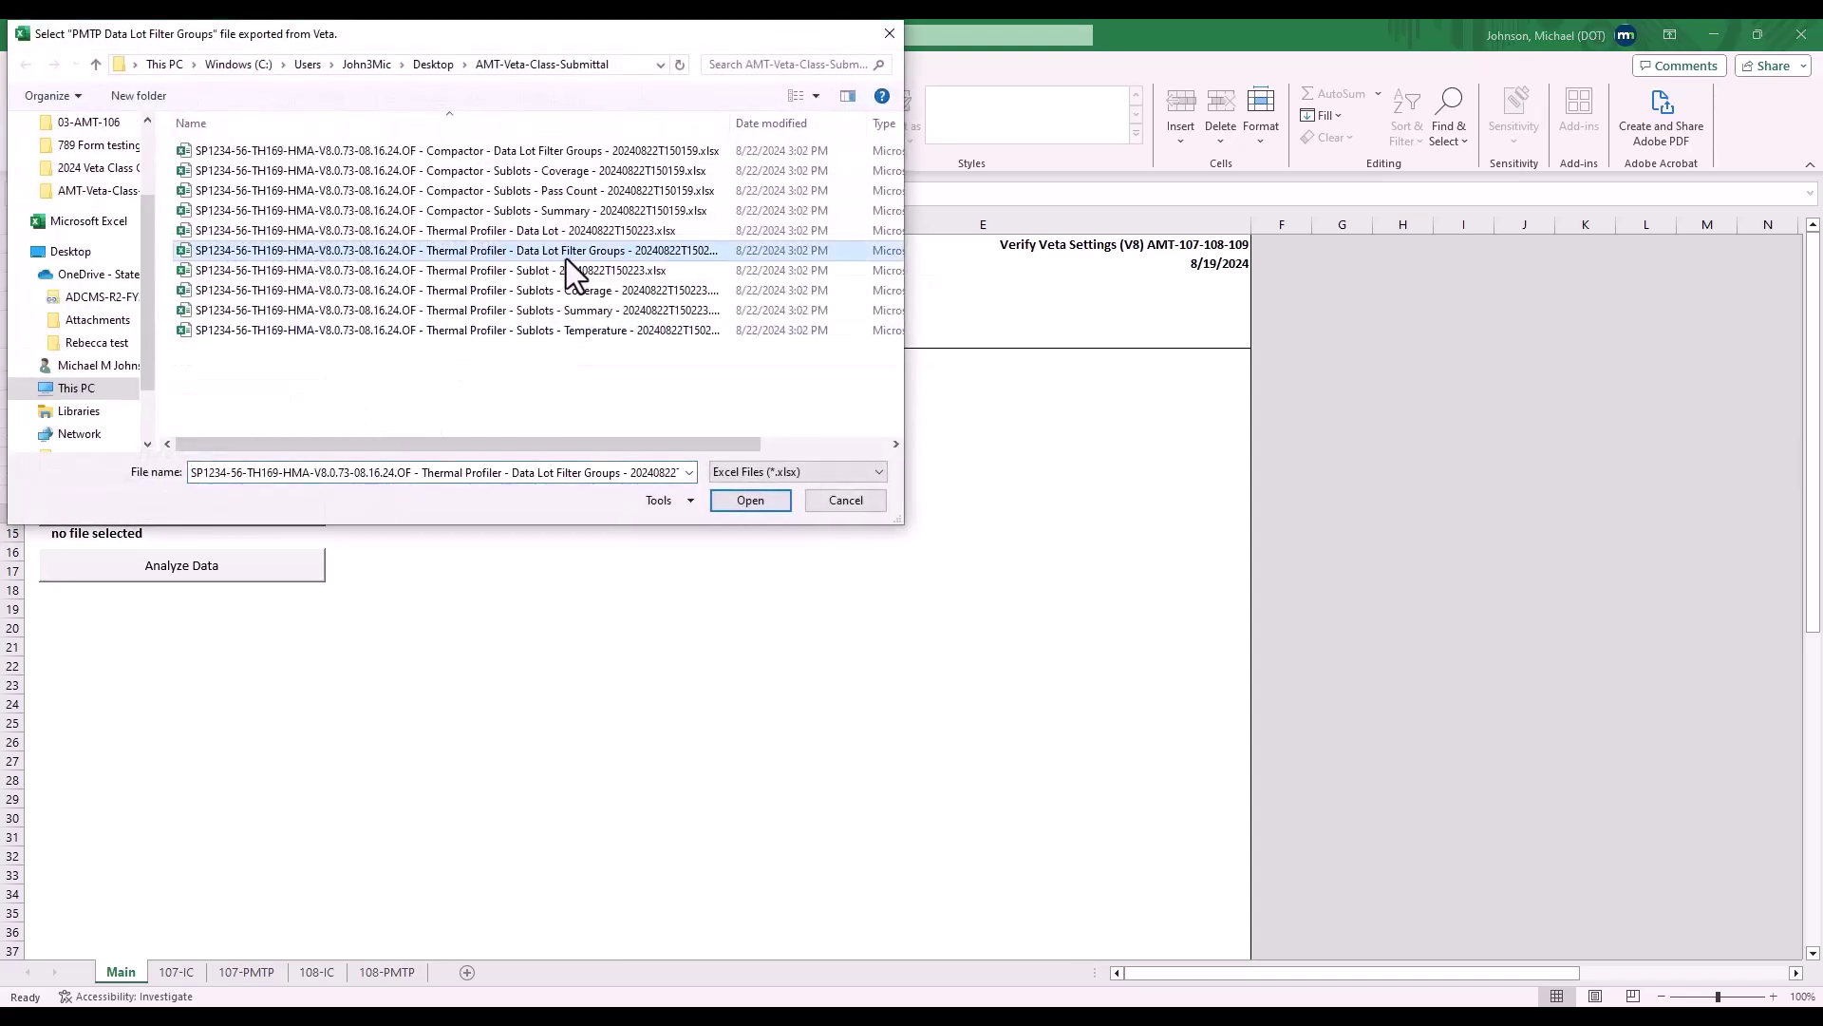
{"action": "left_click", "coordinate": [769, 501]}
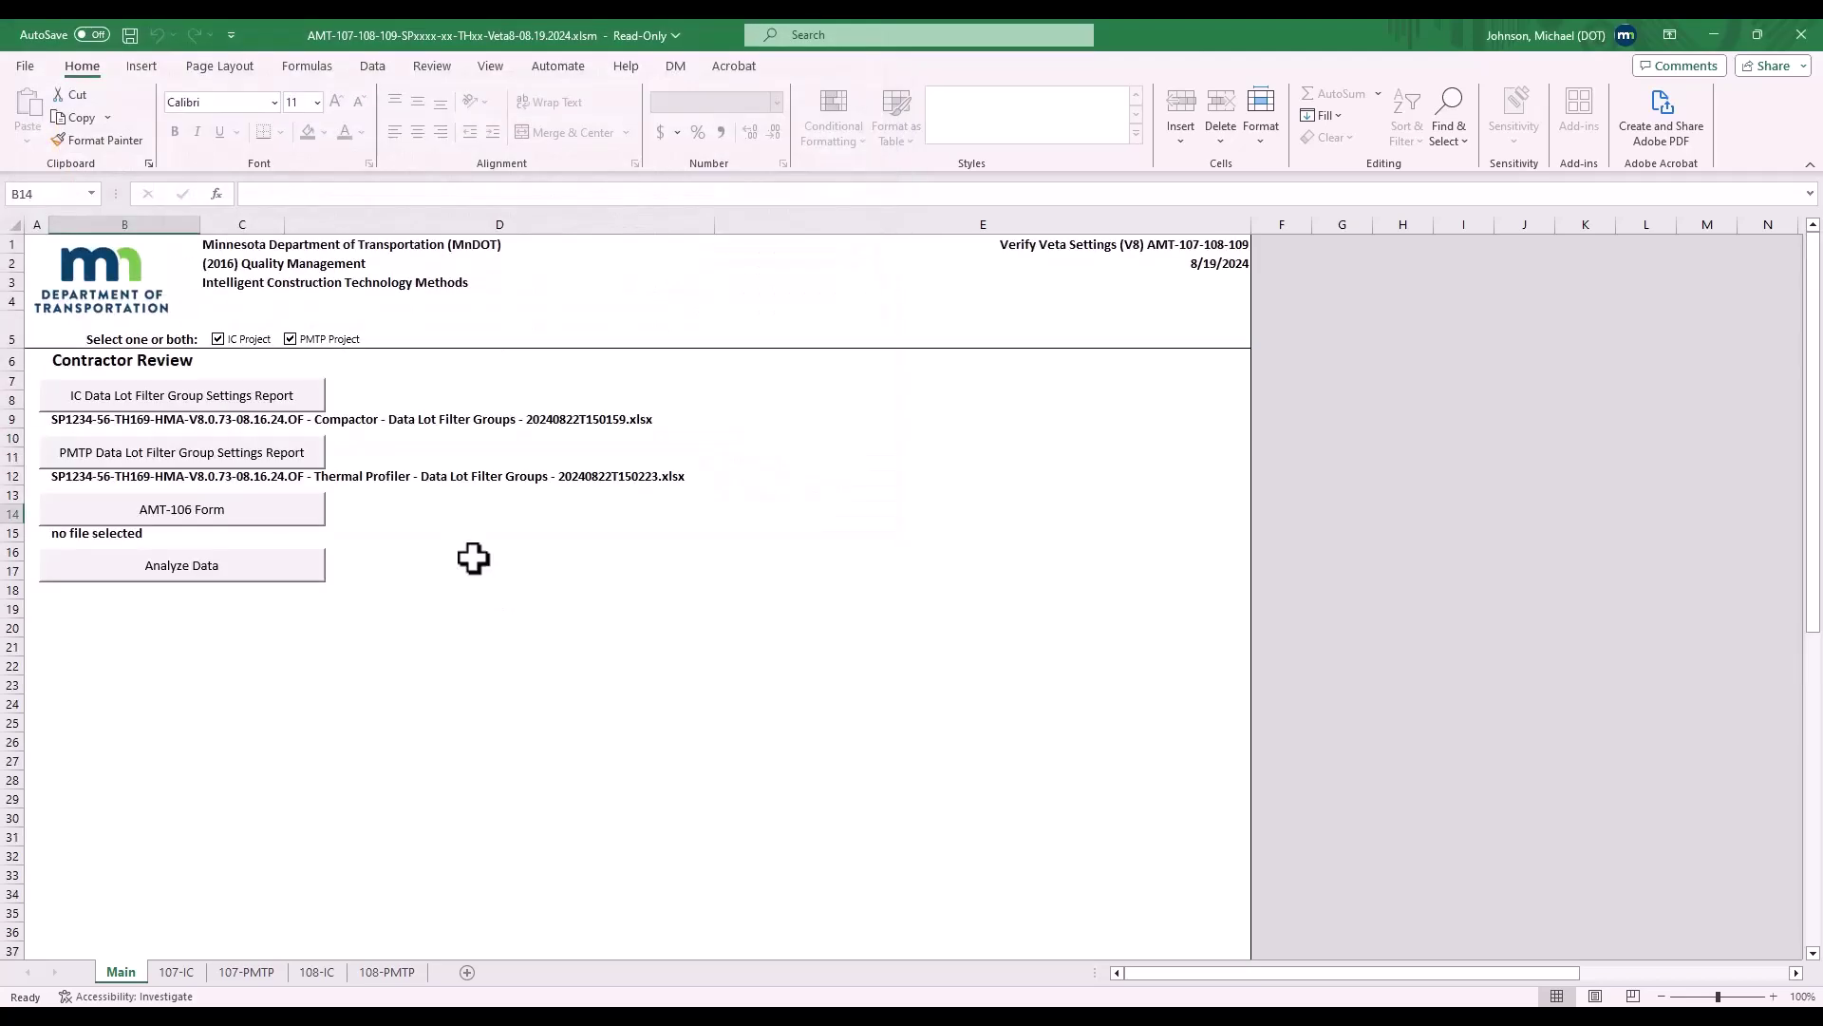
Select AMT-106-SP1234-56-TH169-2024.05.01-FINAL.xlsm from Veta-8-IC-PMTP-Training-2024 > 03-AMT-106 as the AMT-106 form
{"action": "left_click", "coordinate": [273, 517]}
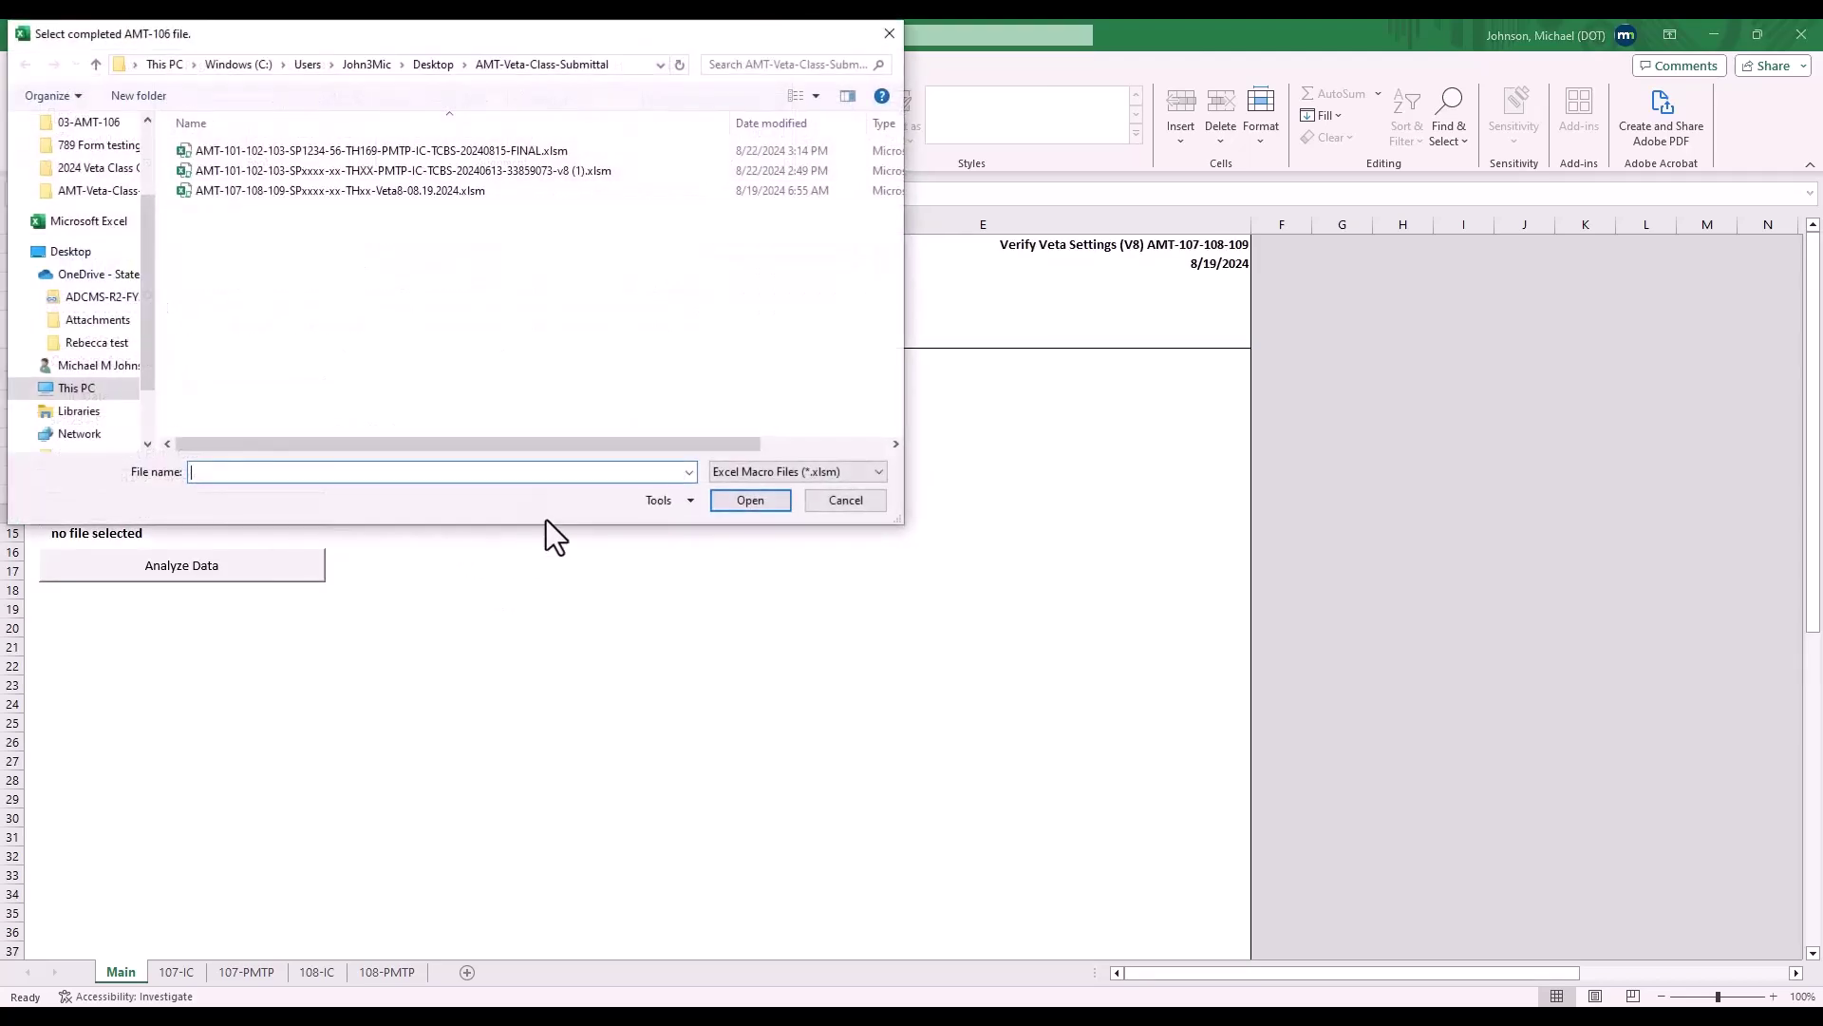
{"action": "left_click", "coordinate": [440, 67]}
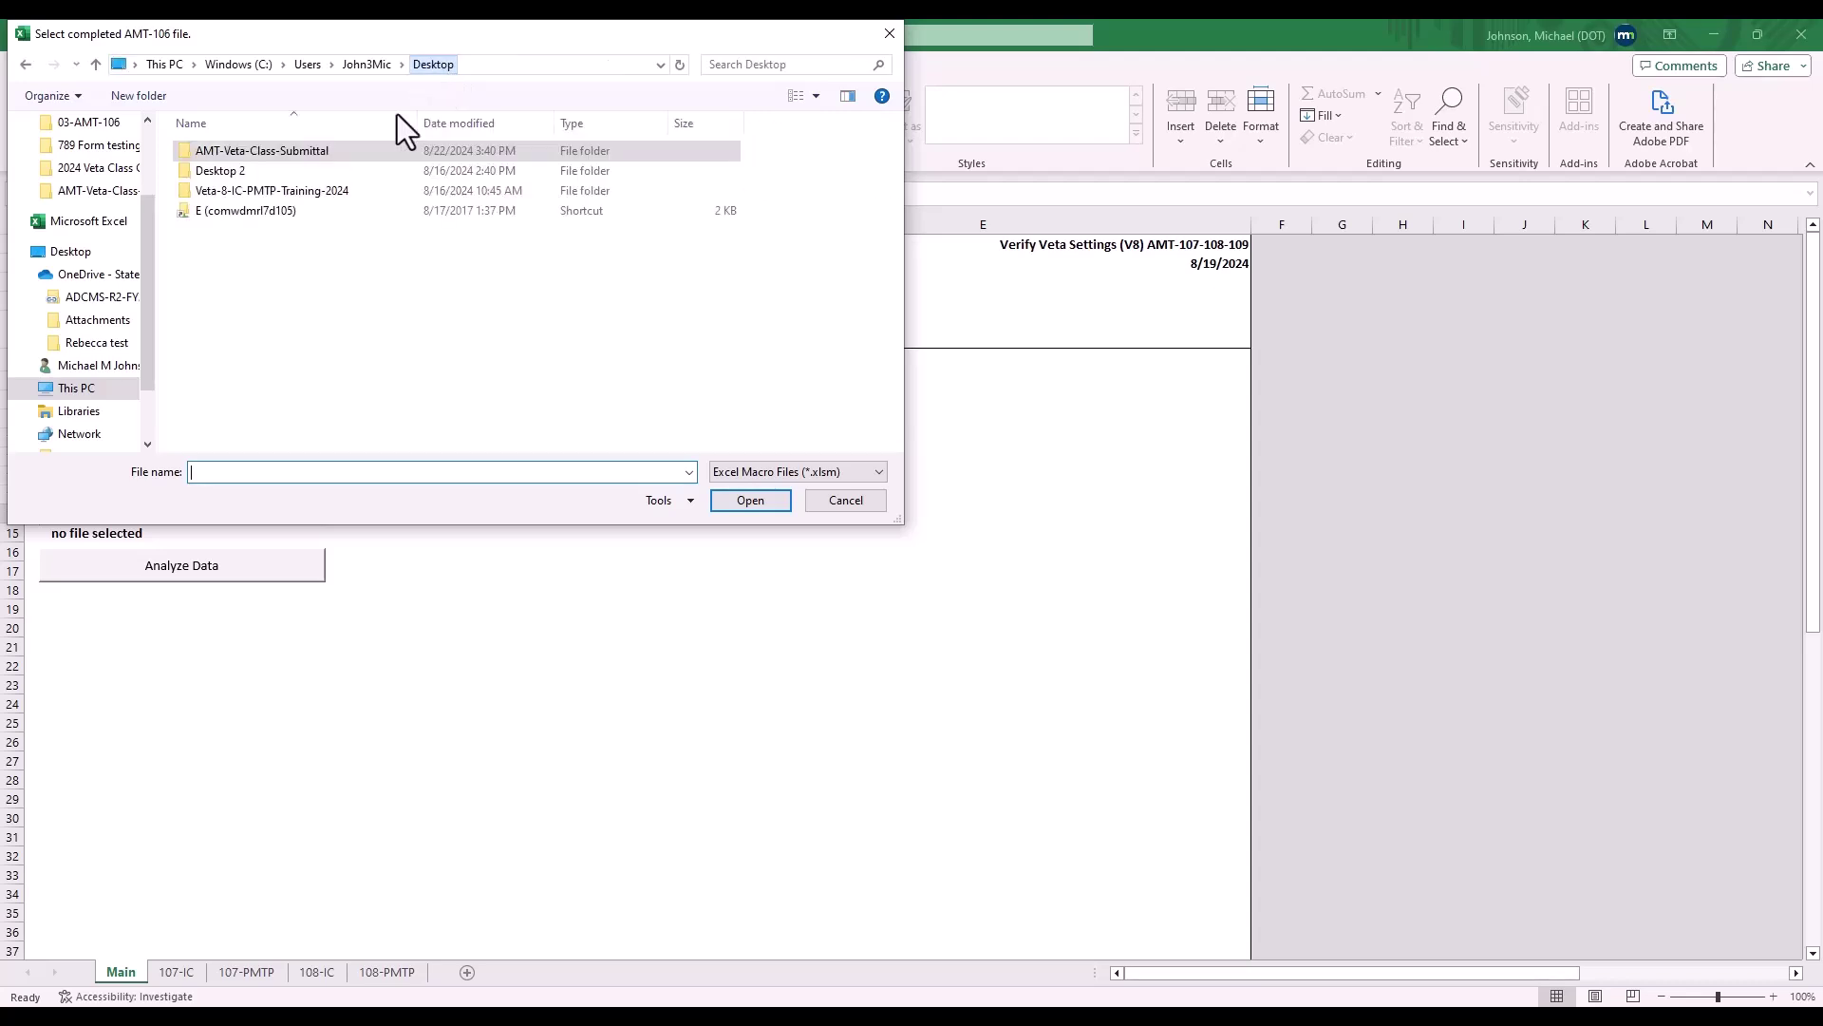
{"action": "double_click", "coordinate": [275, 191]}
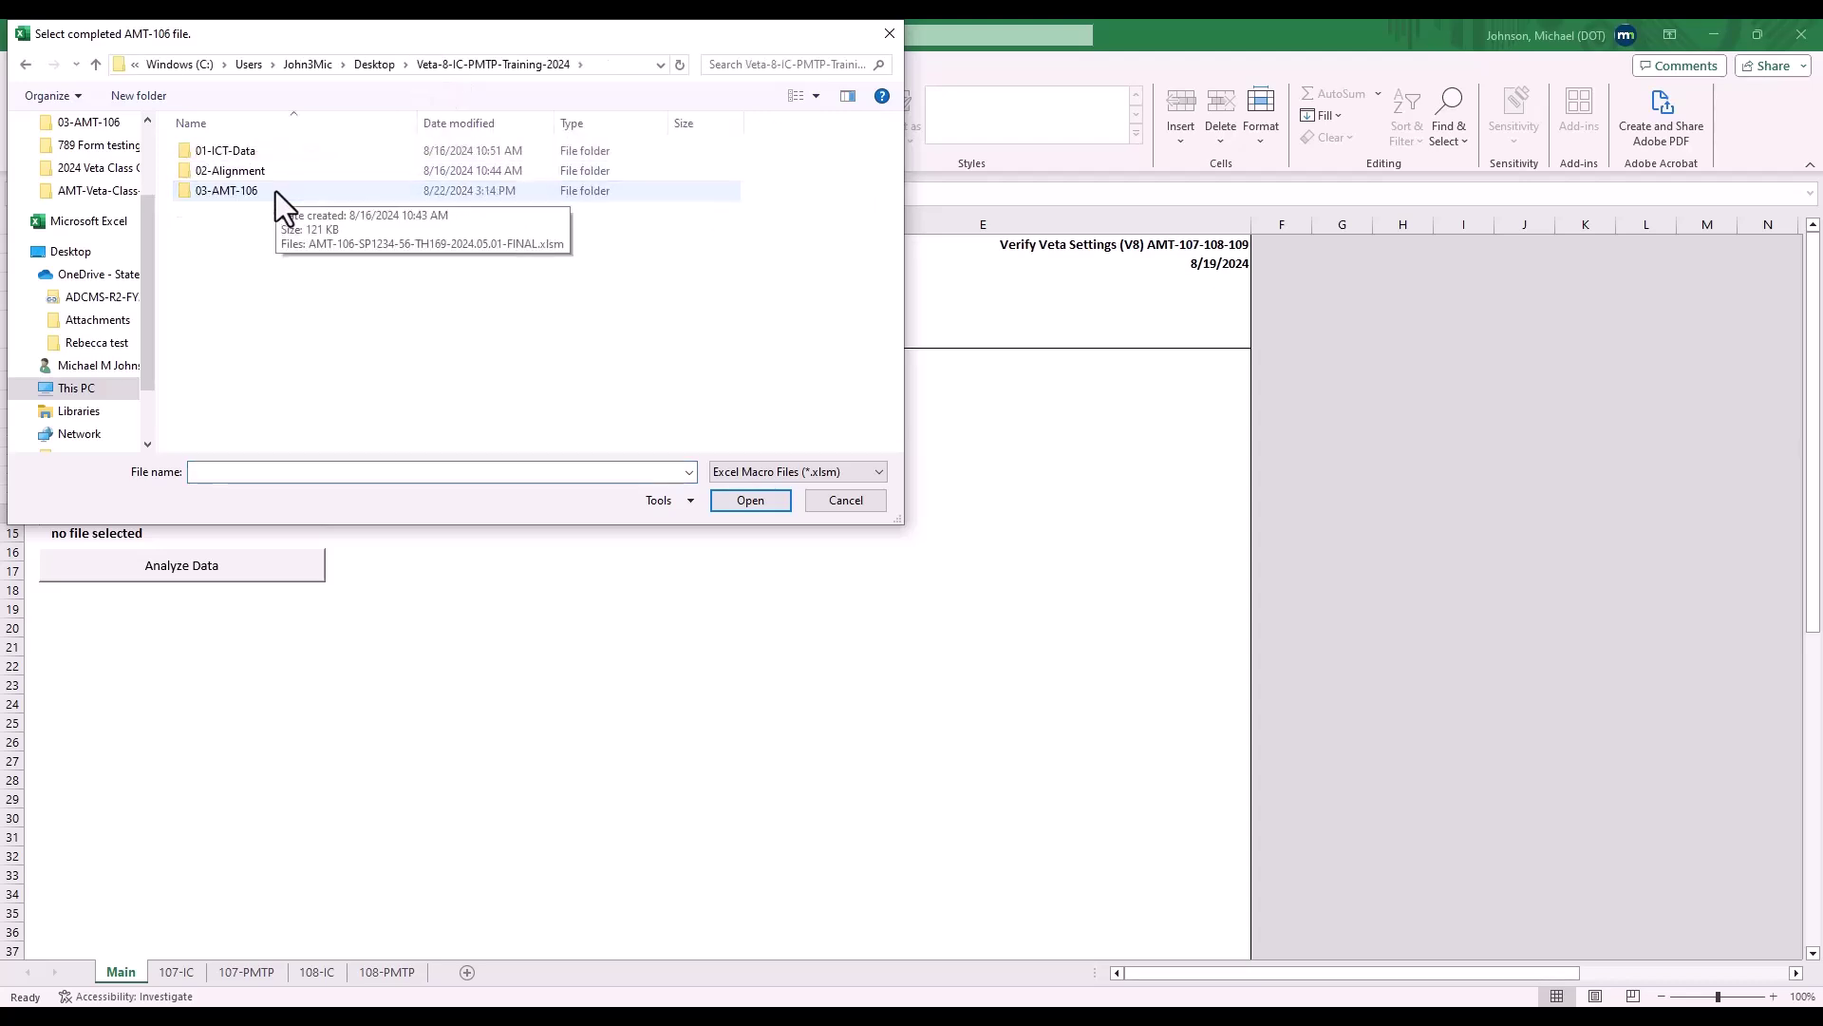
{"action": "double_click", "coordinate": [275, 191]}
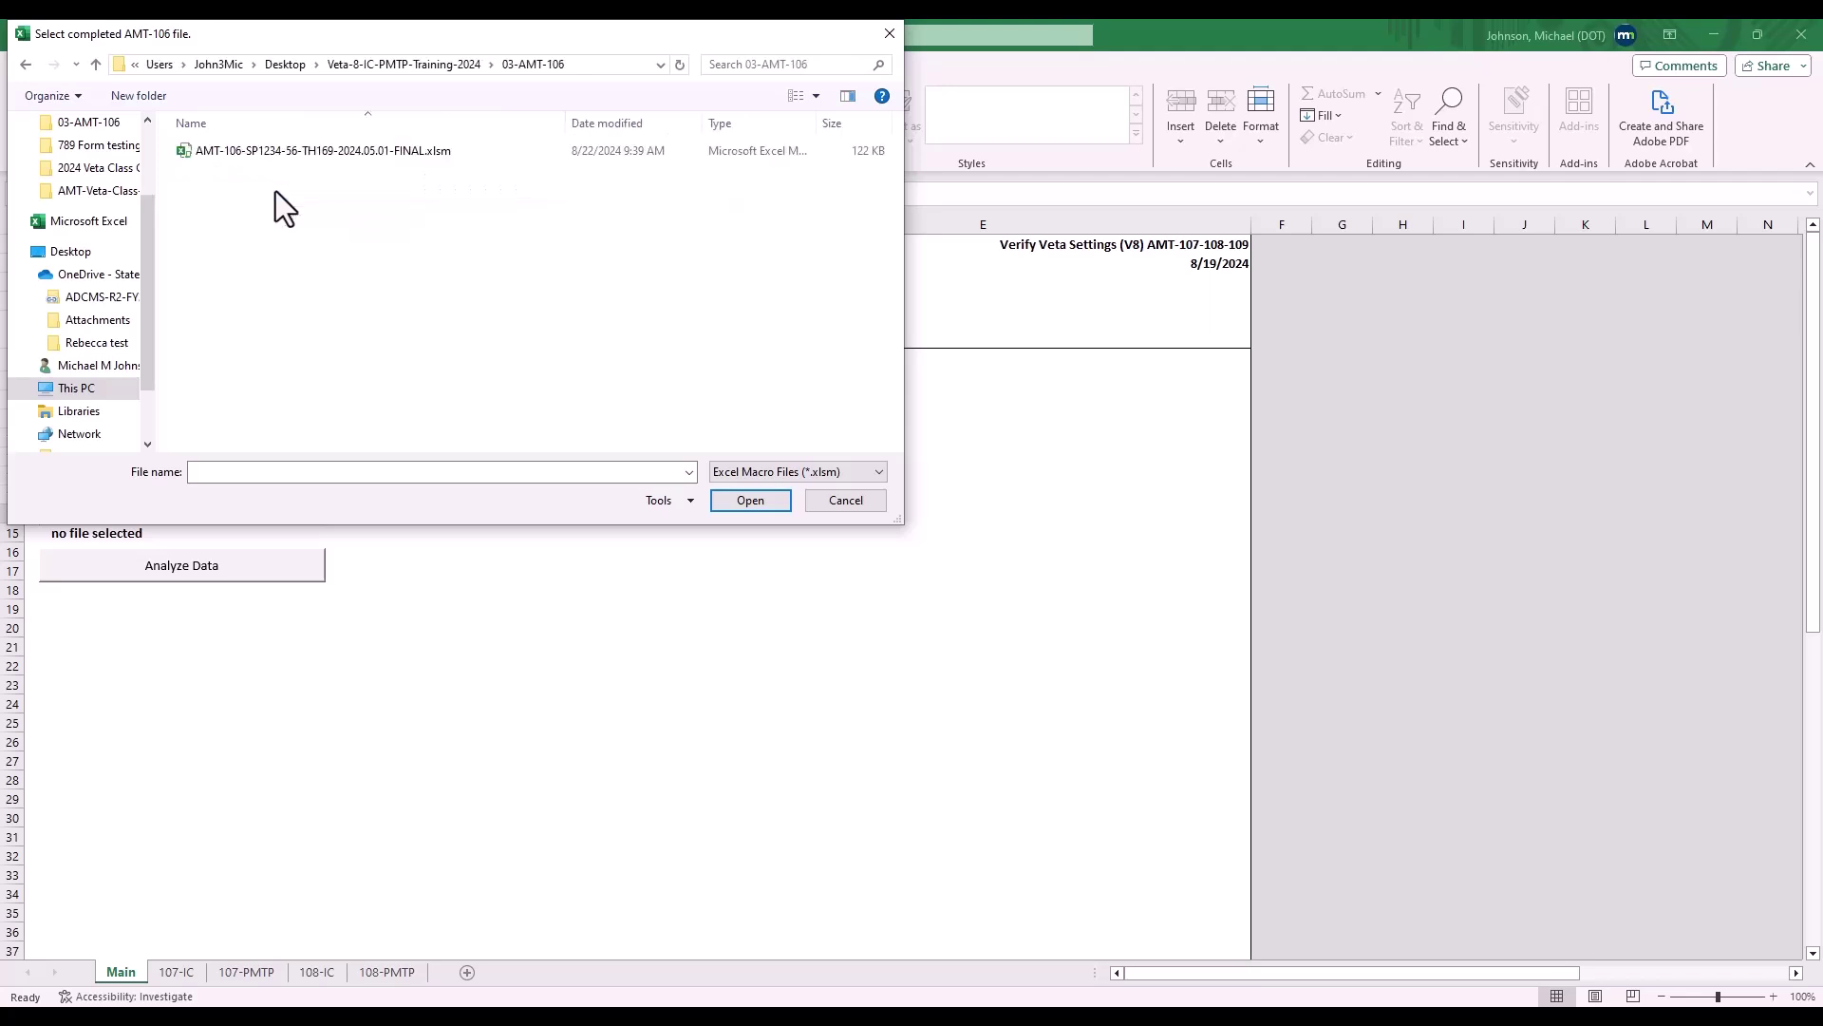
{"action": "left_click", "coordinate": [287, 158]}
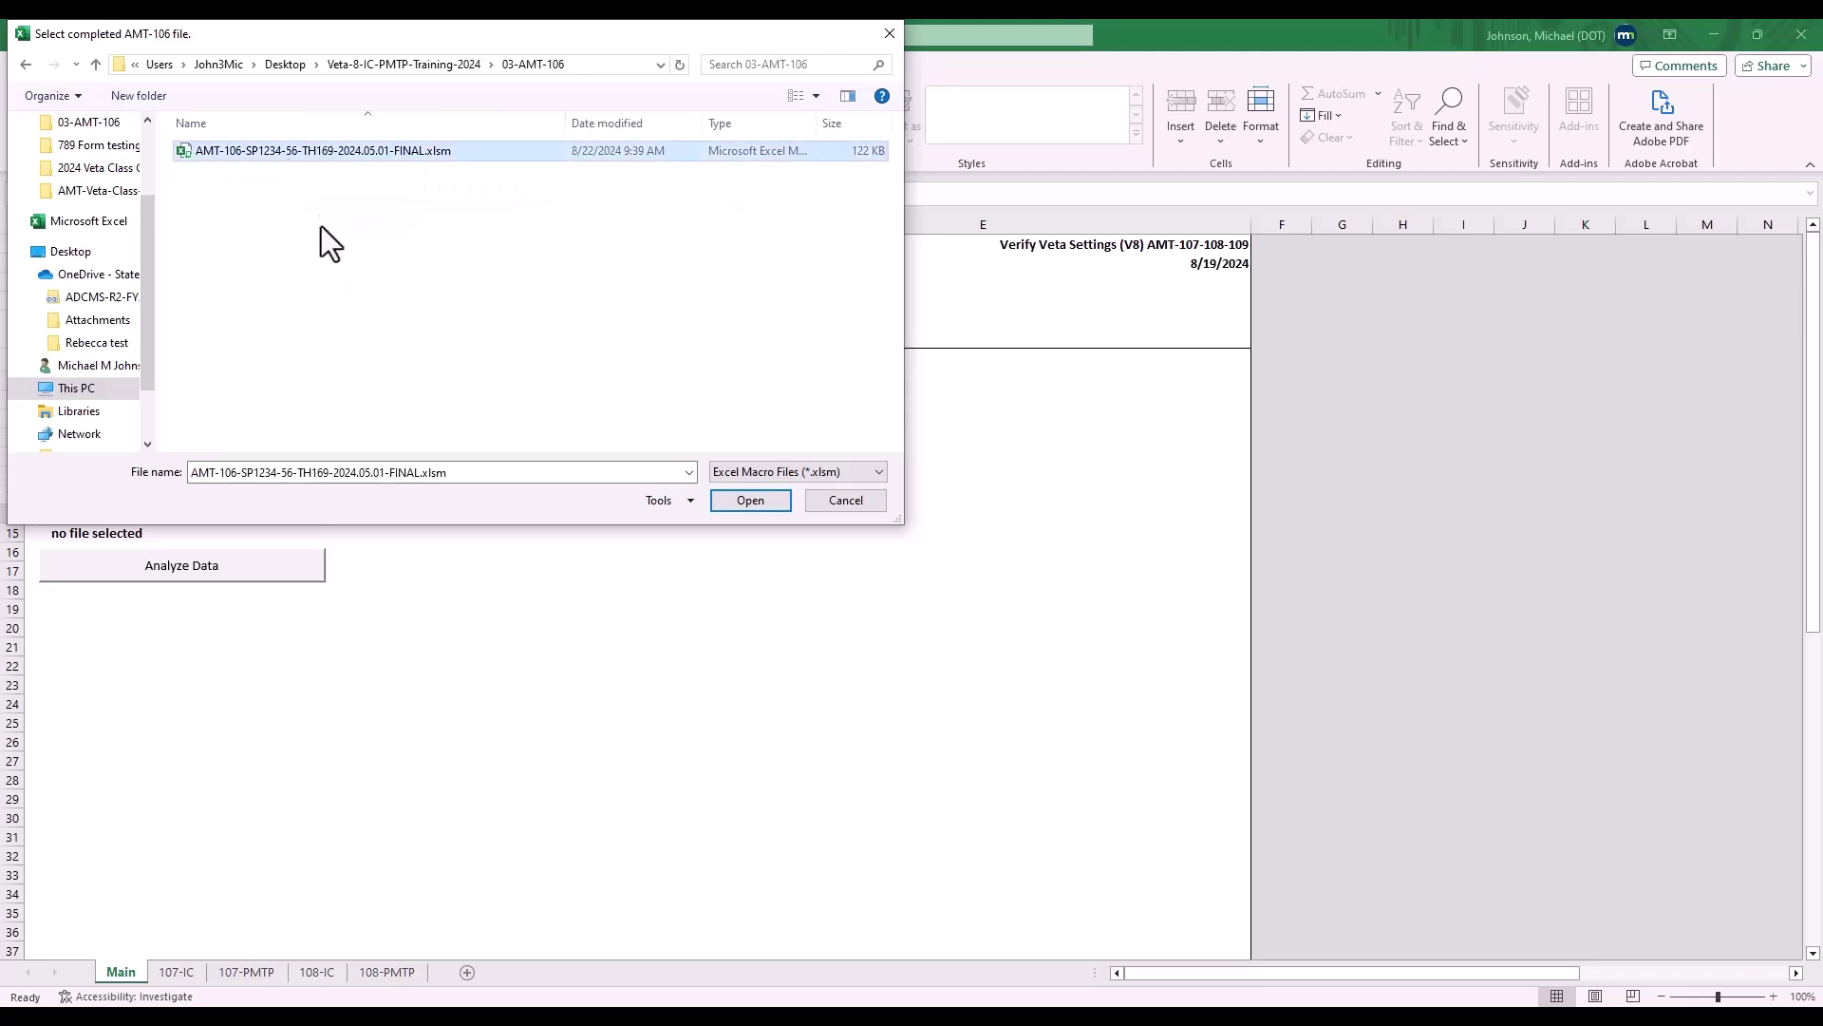
{"action": "left_click", "coordinate": [732, 500]}
Run Analyze Data and name the results file AMT-107-108-109-SP1234-56-TH169-Veta8-08.19.2024_Data.xlsm
{"action": "left_click", "coordinate": [267, 576]}
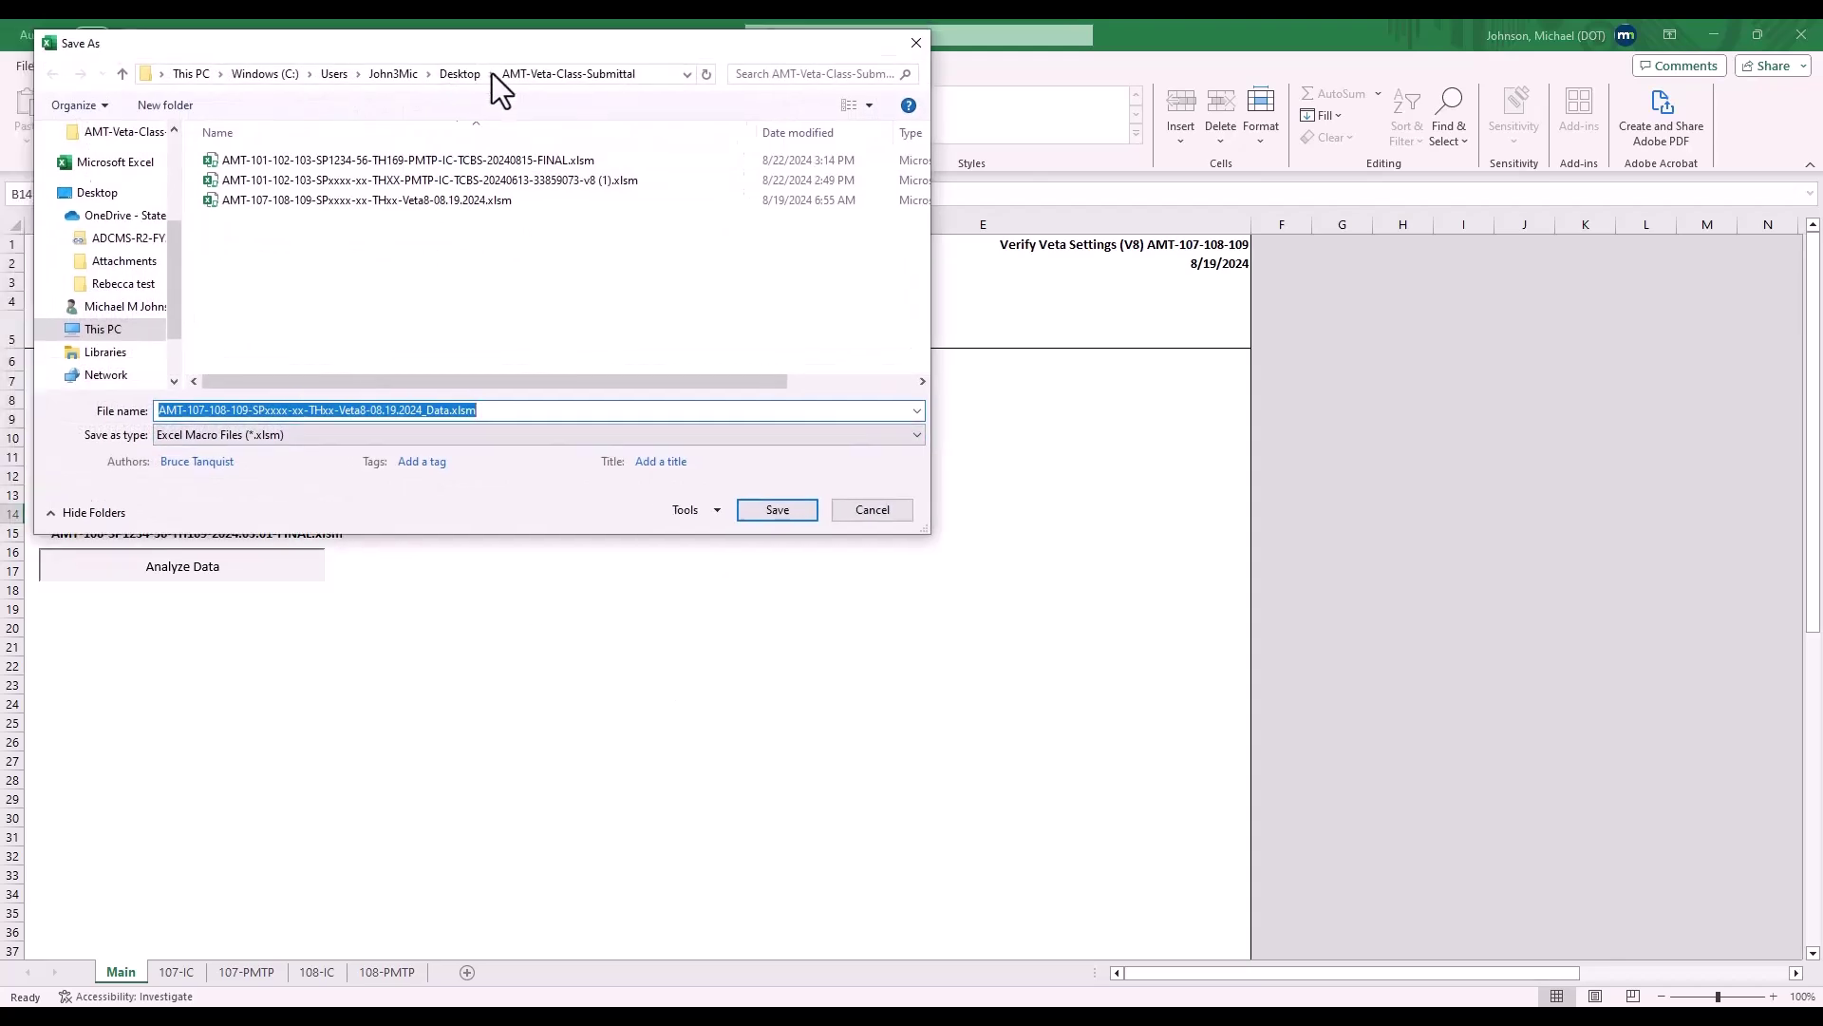
{"action": "left_click", "coordinate": [647, 586]}
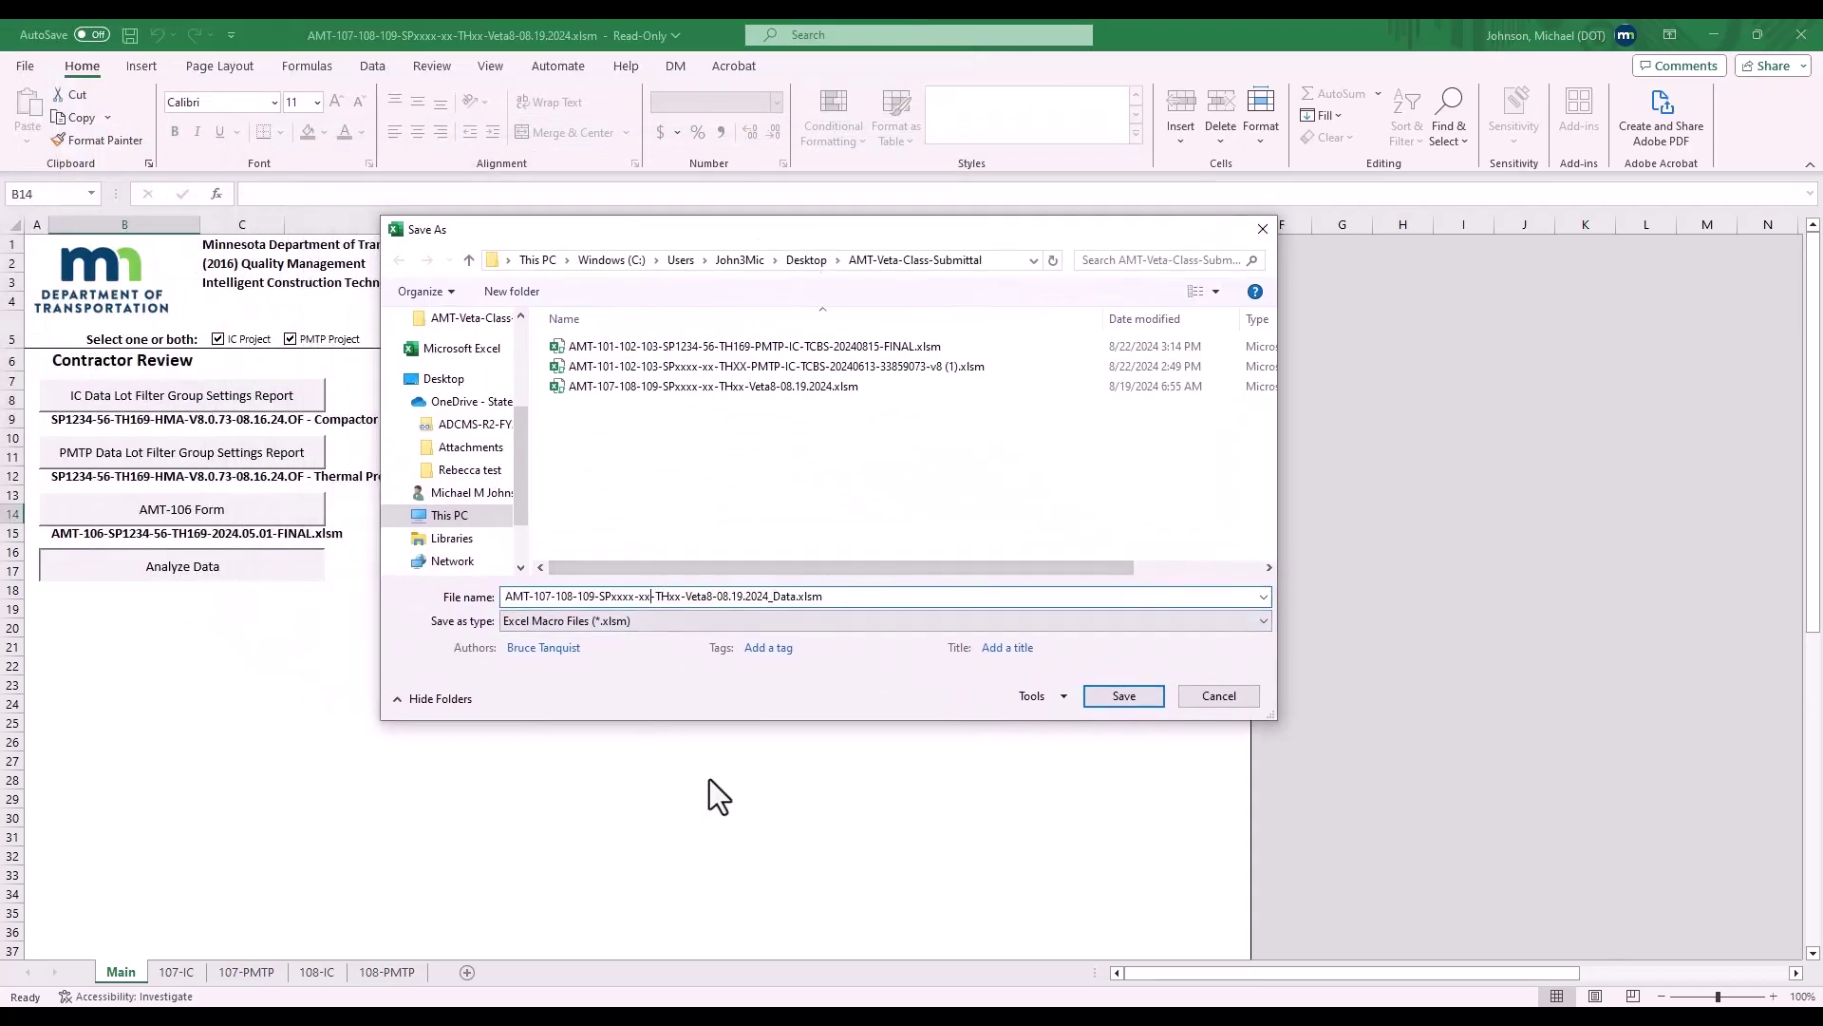
{"action": "key", "text": "BackSpace"}
{"action": "key", "text": "BackSpace"}
{"action": "key", "text": "BackSpace"}
{"action": "key", "text": "BackSpace"}
{"action": "key", "text": "BackSpace"}
{"action": "key", "text": "BackSpace"}
{"action": "key", "text": "BackSpace"}
{"action": "key", "text": "BackSpace"}
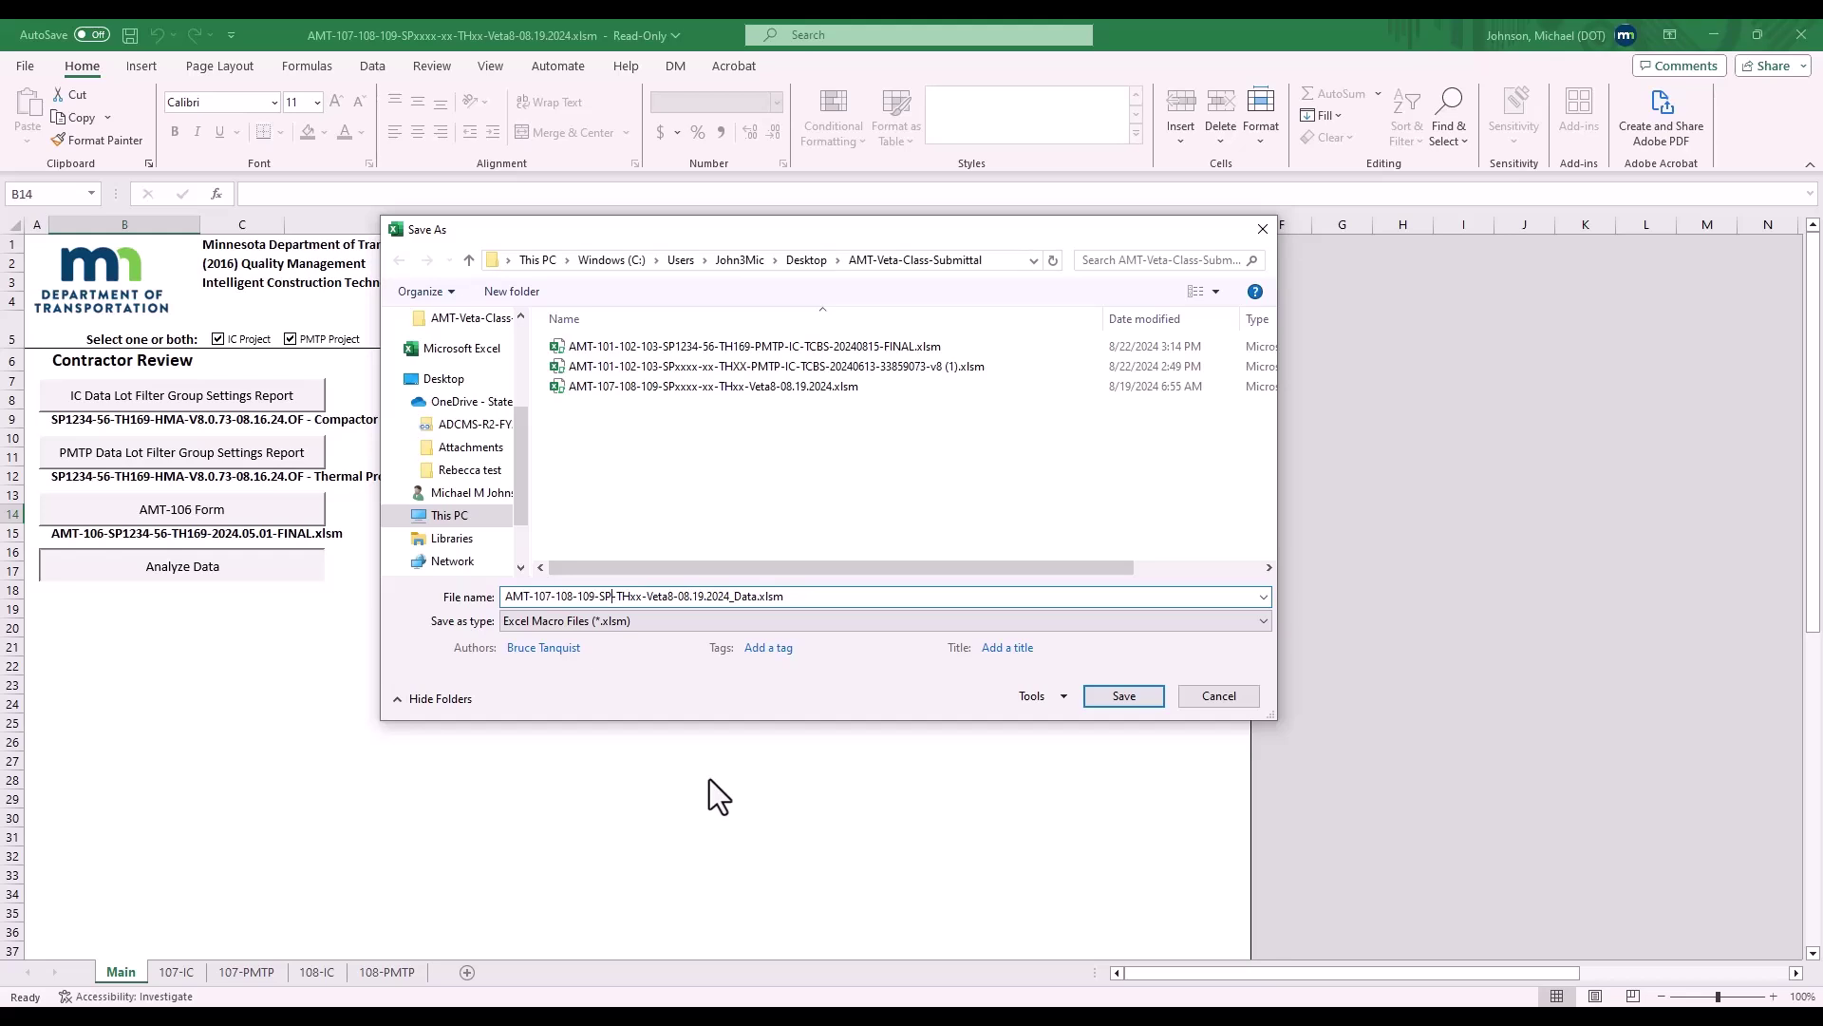
{"action": "type", "text": "1234-56"}
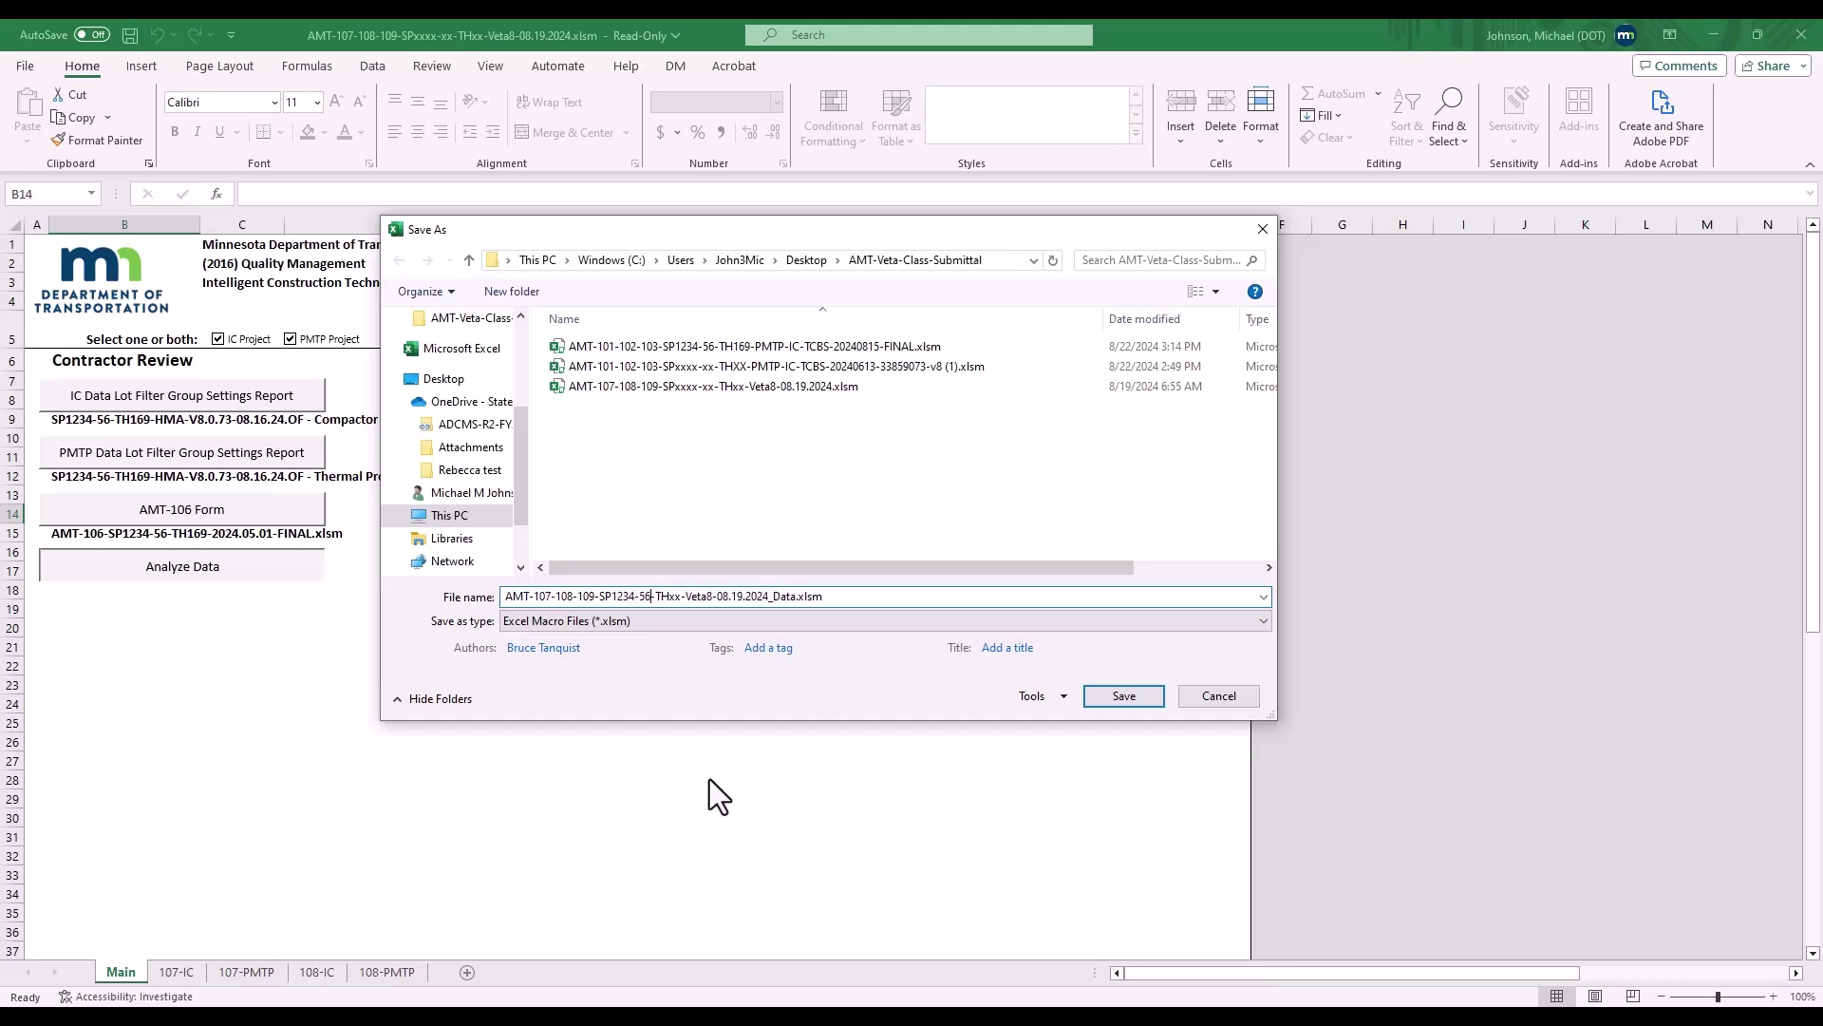
{"action": "key", "text": "Right"}
{"action": "key", "text": "Delete"}
{"action": "key", "text": "Delete"}
{"action": "type", "text": "169"}
Save the results workbook, then go to comment cell F16 on the 107-IC sheet
{"action": "left_click", "coordinate": [1101, 697]}
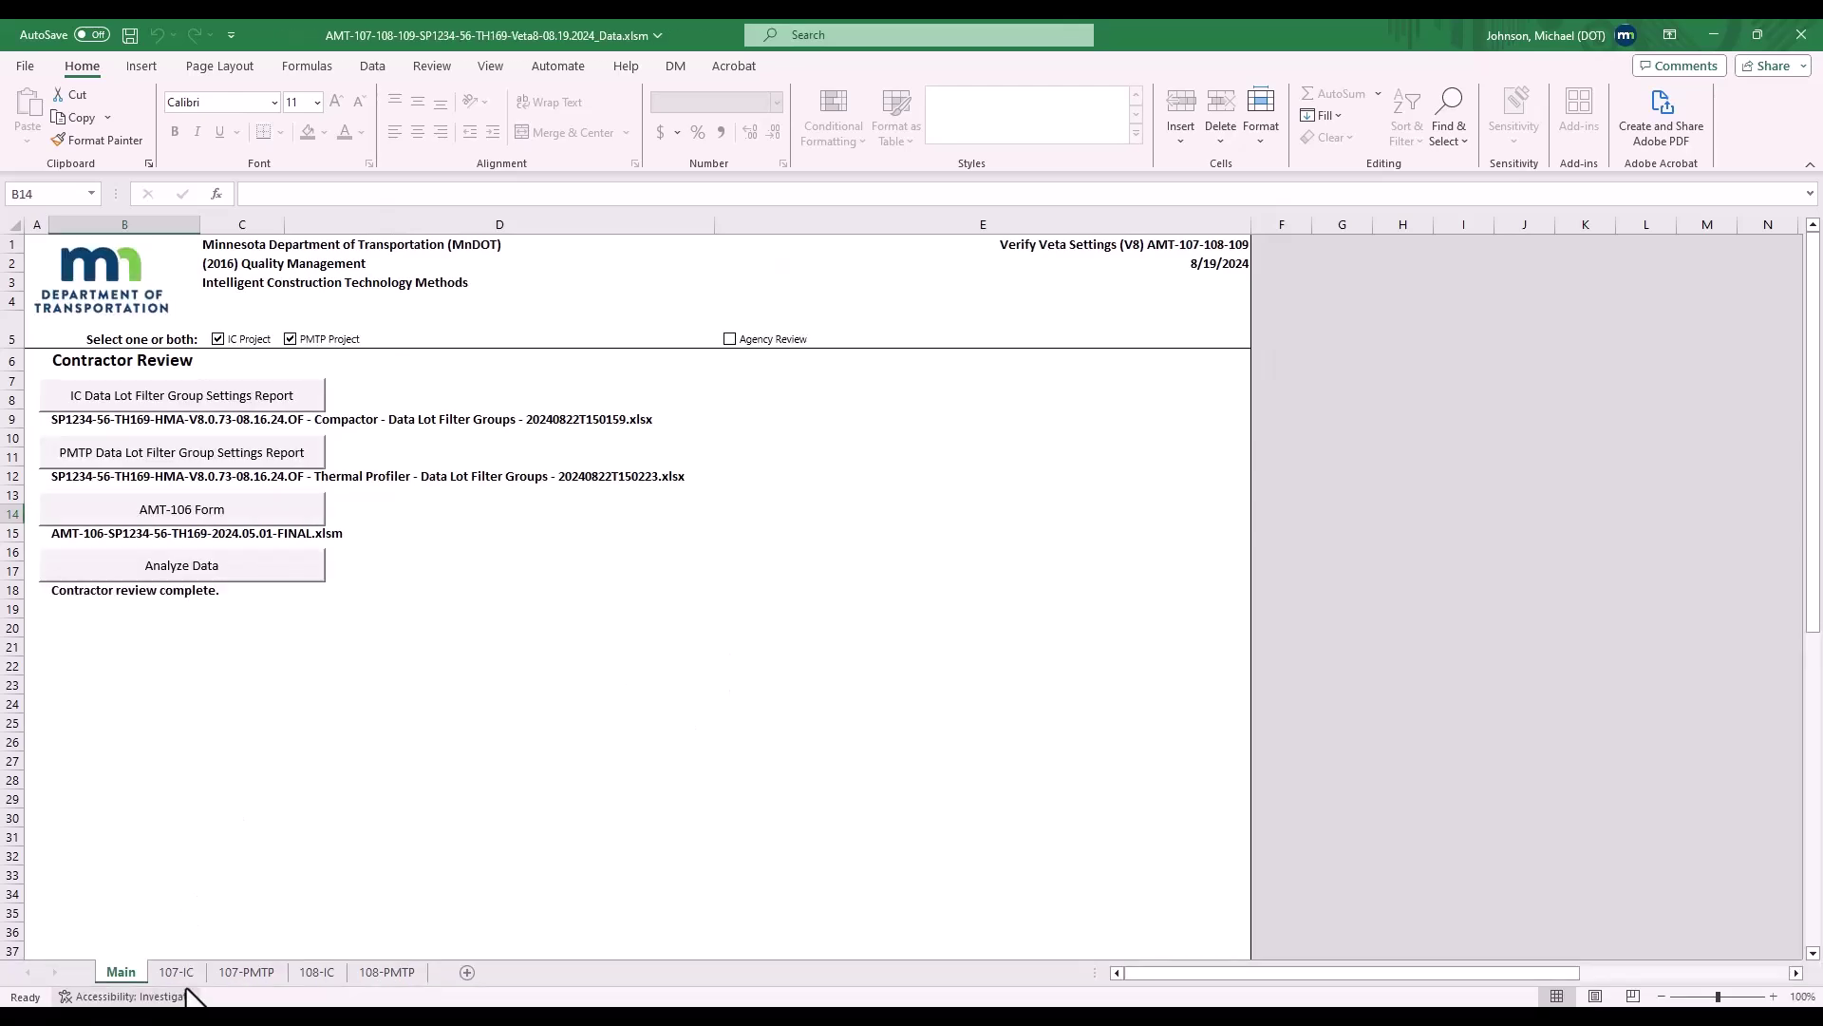
{"action": "left_click", "coordinate": [176, 971]}
{"action": "left_click", "coordinate": [822, 570]}
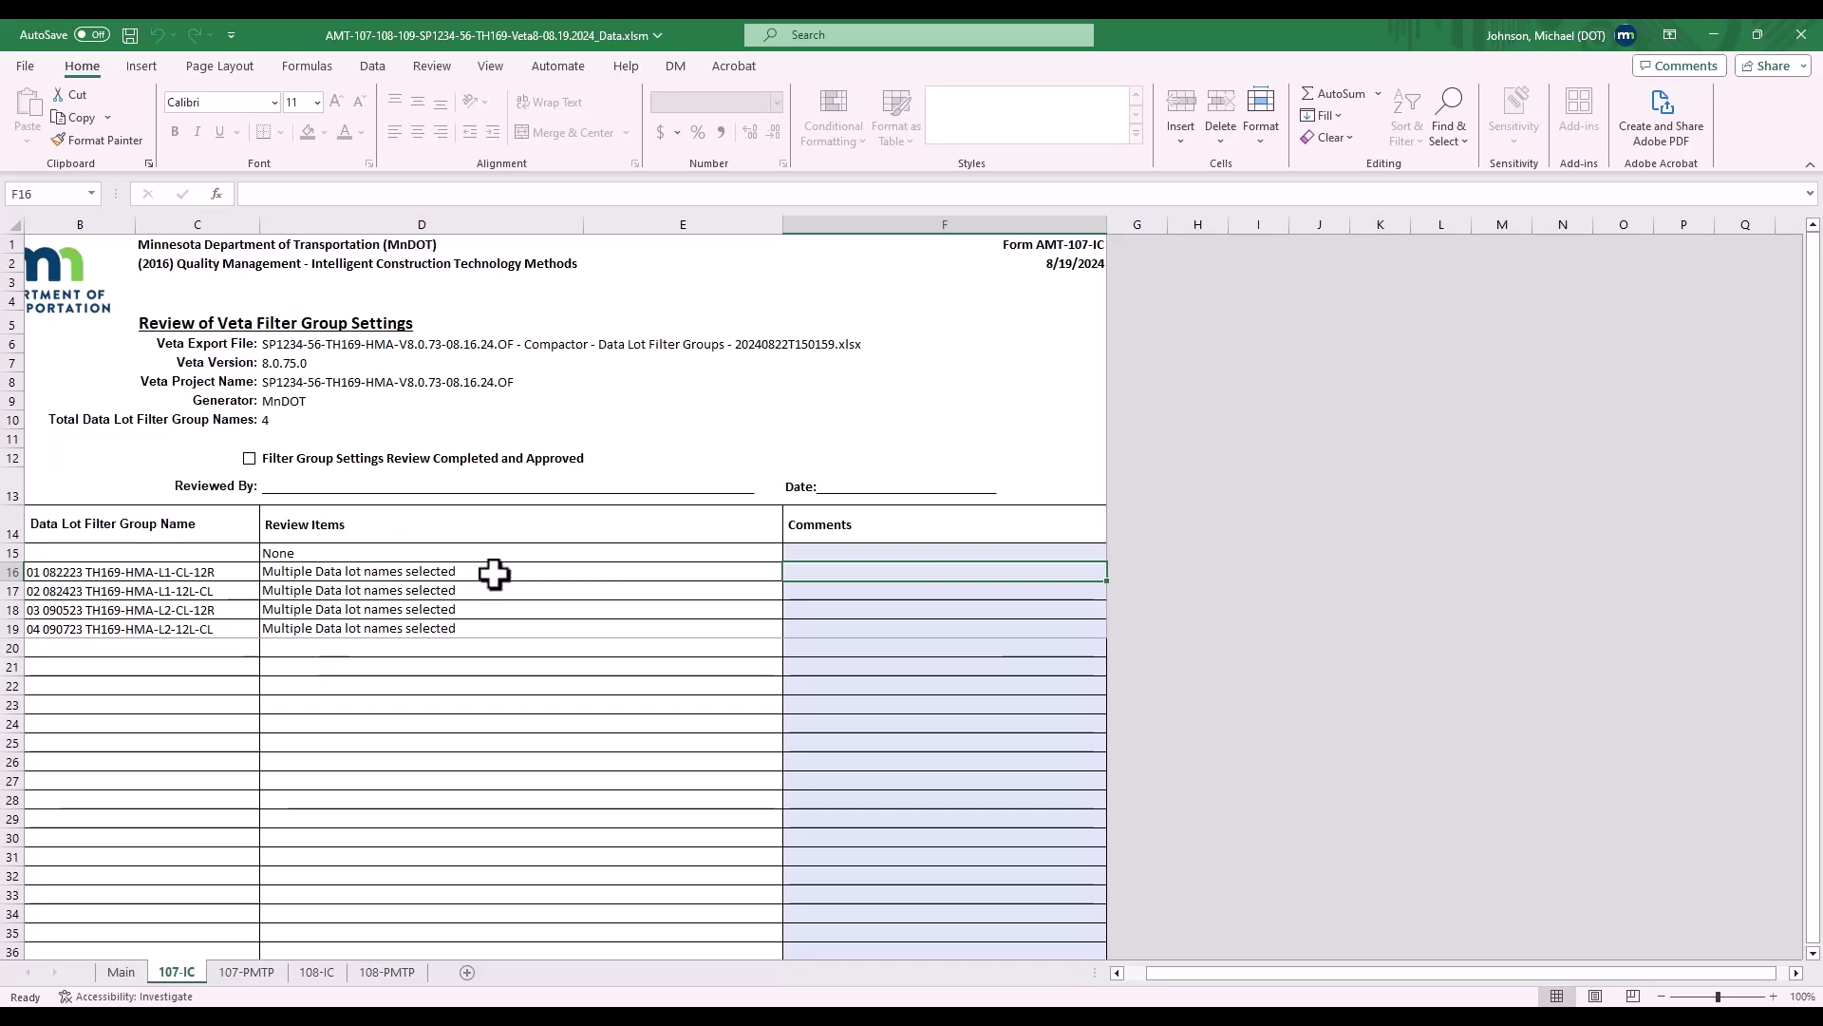
In Veta, view the data lot names used by filter group 04 090723 TH169-HMA-L2-12L-CL, then return to Excel
{"action": "key", "text": "alt+Tab"}
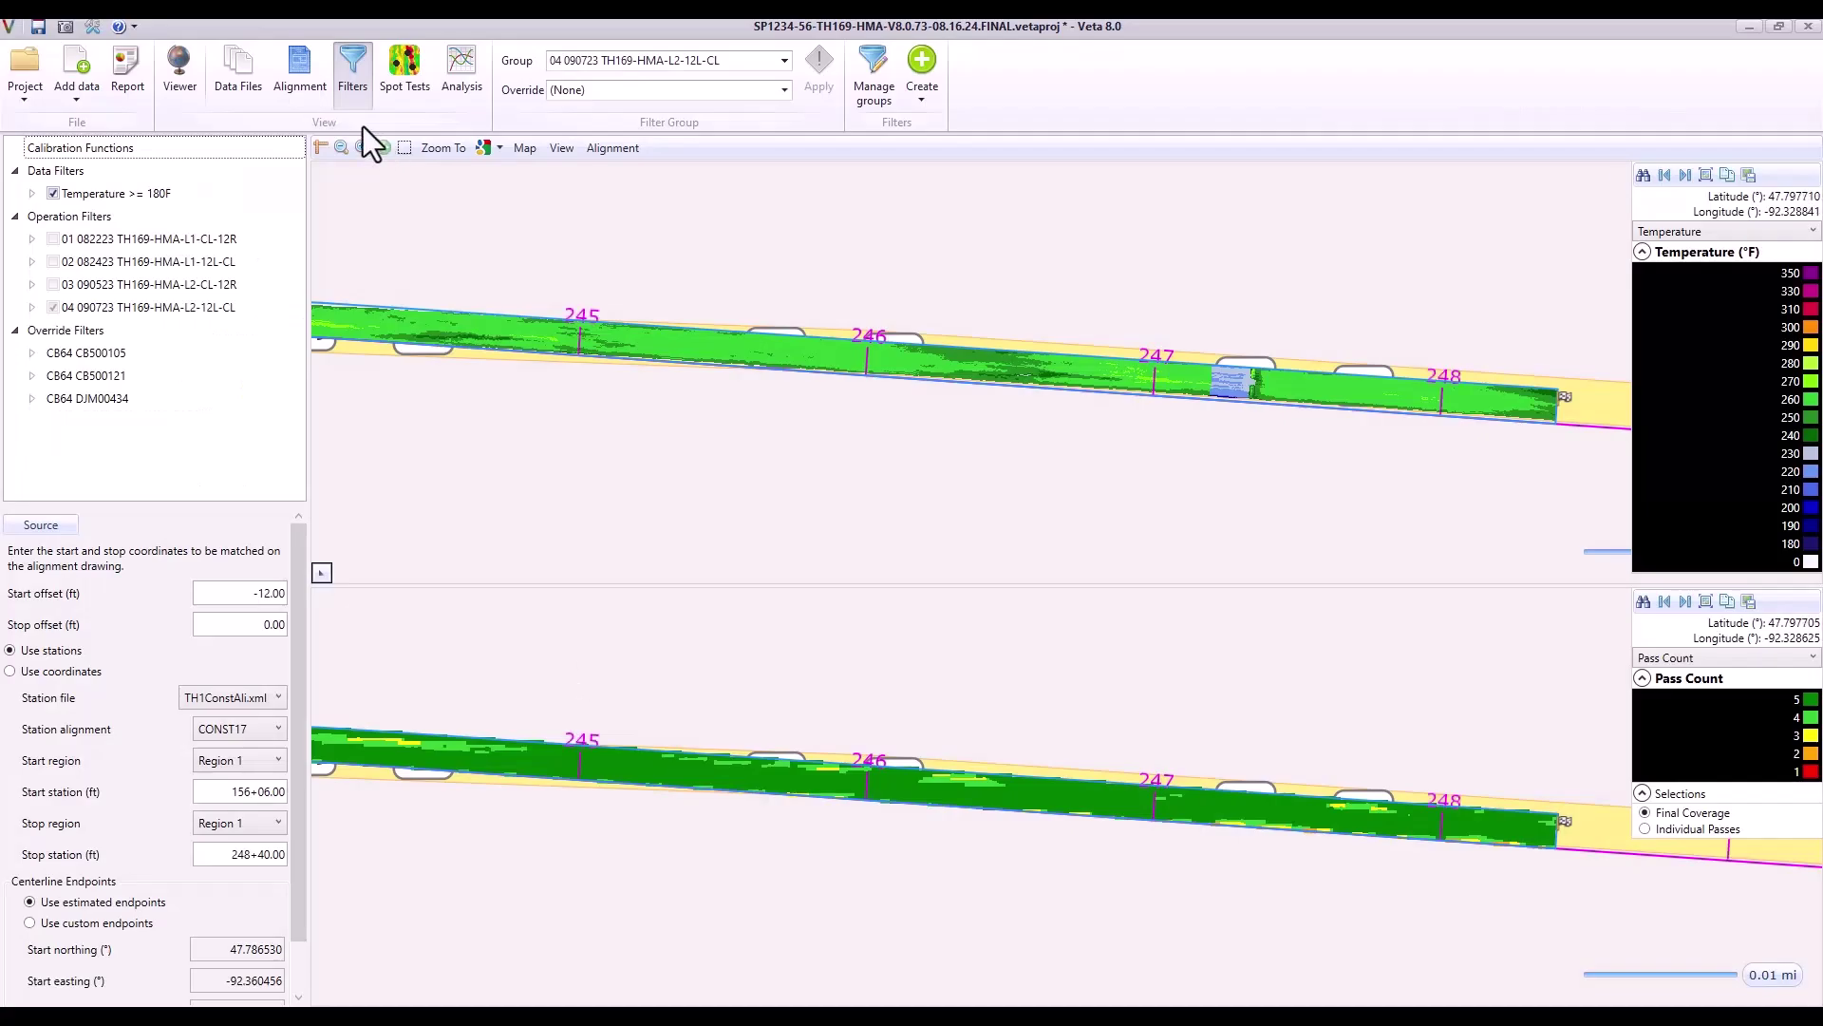
{"action": "left_click", "coordinate": [35, 307]}
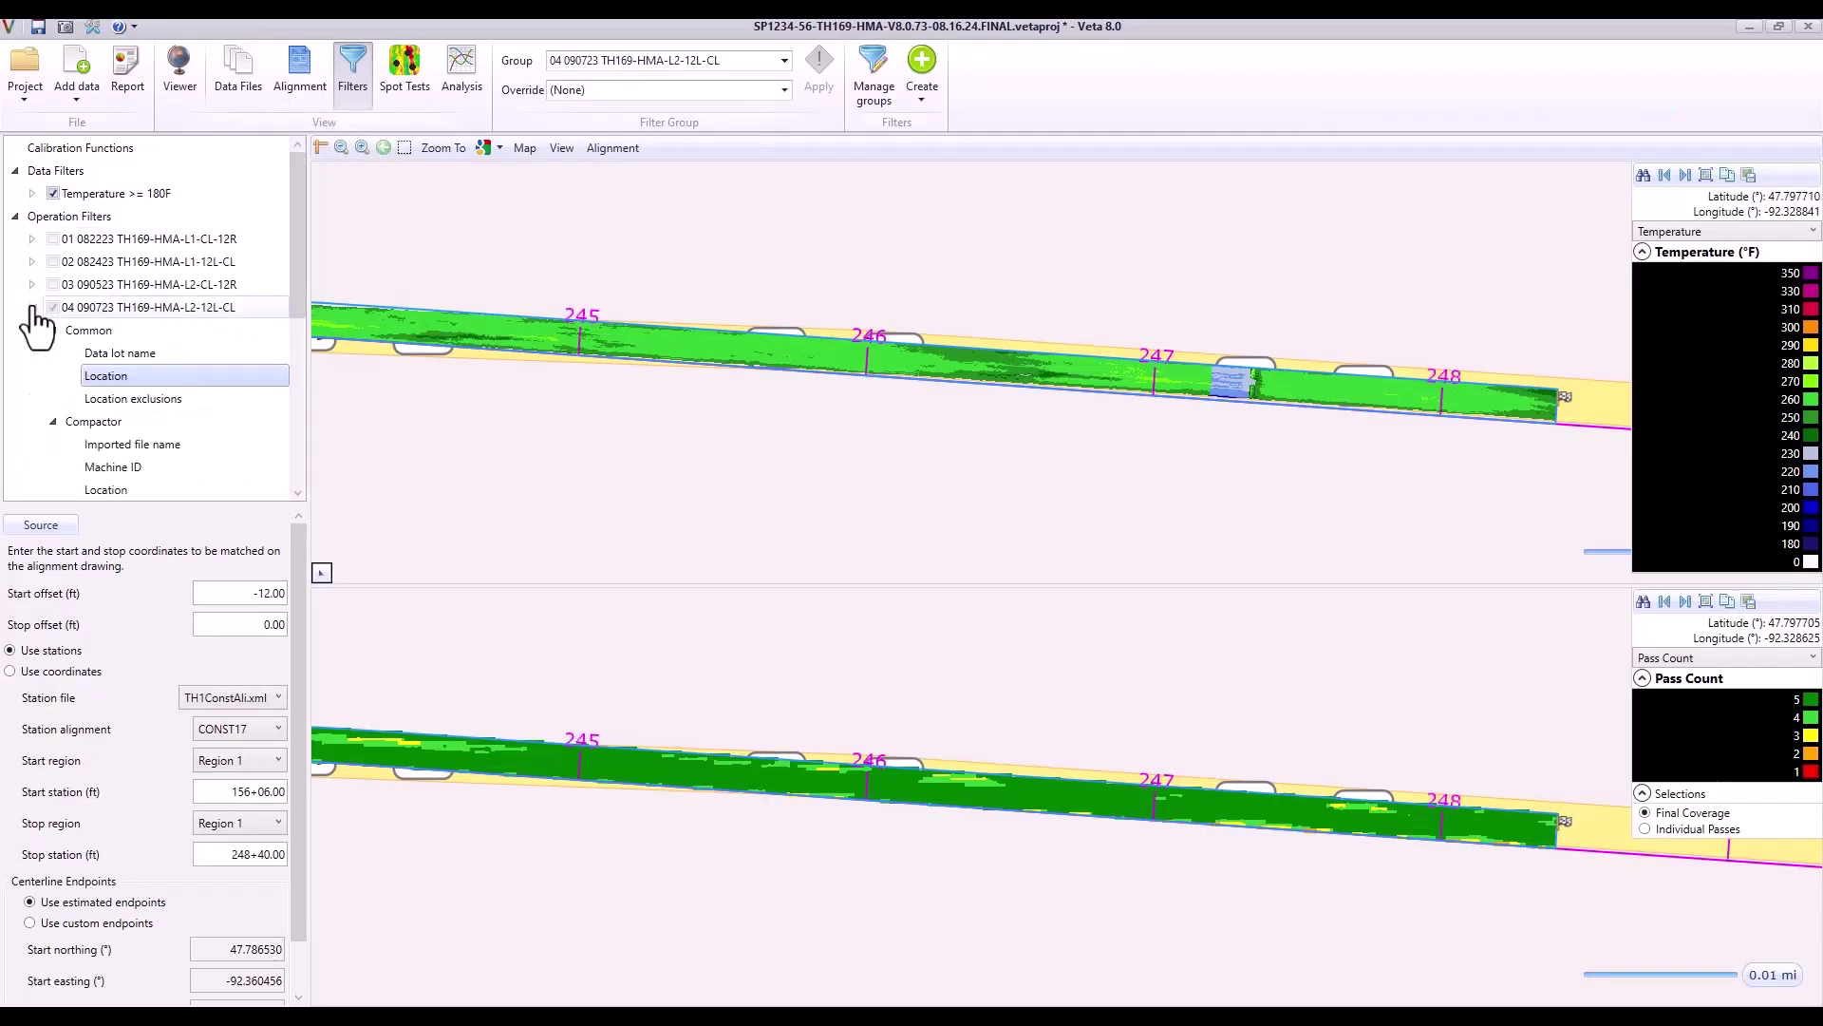
{"action": "left_click", "coordinate": [118, 357]}
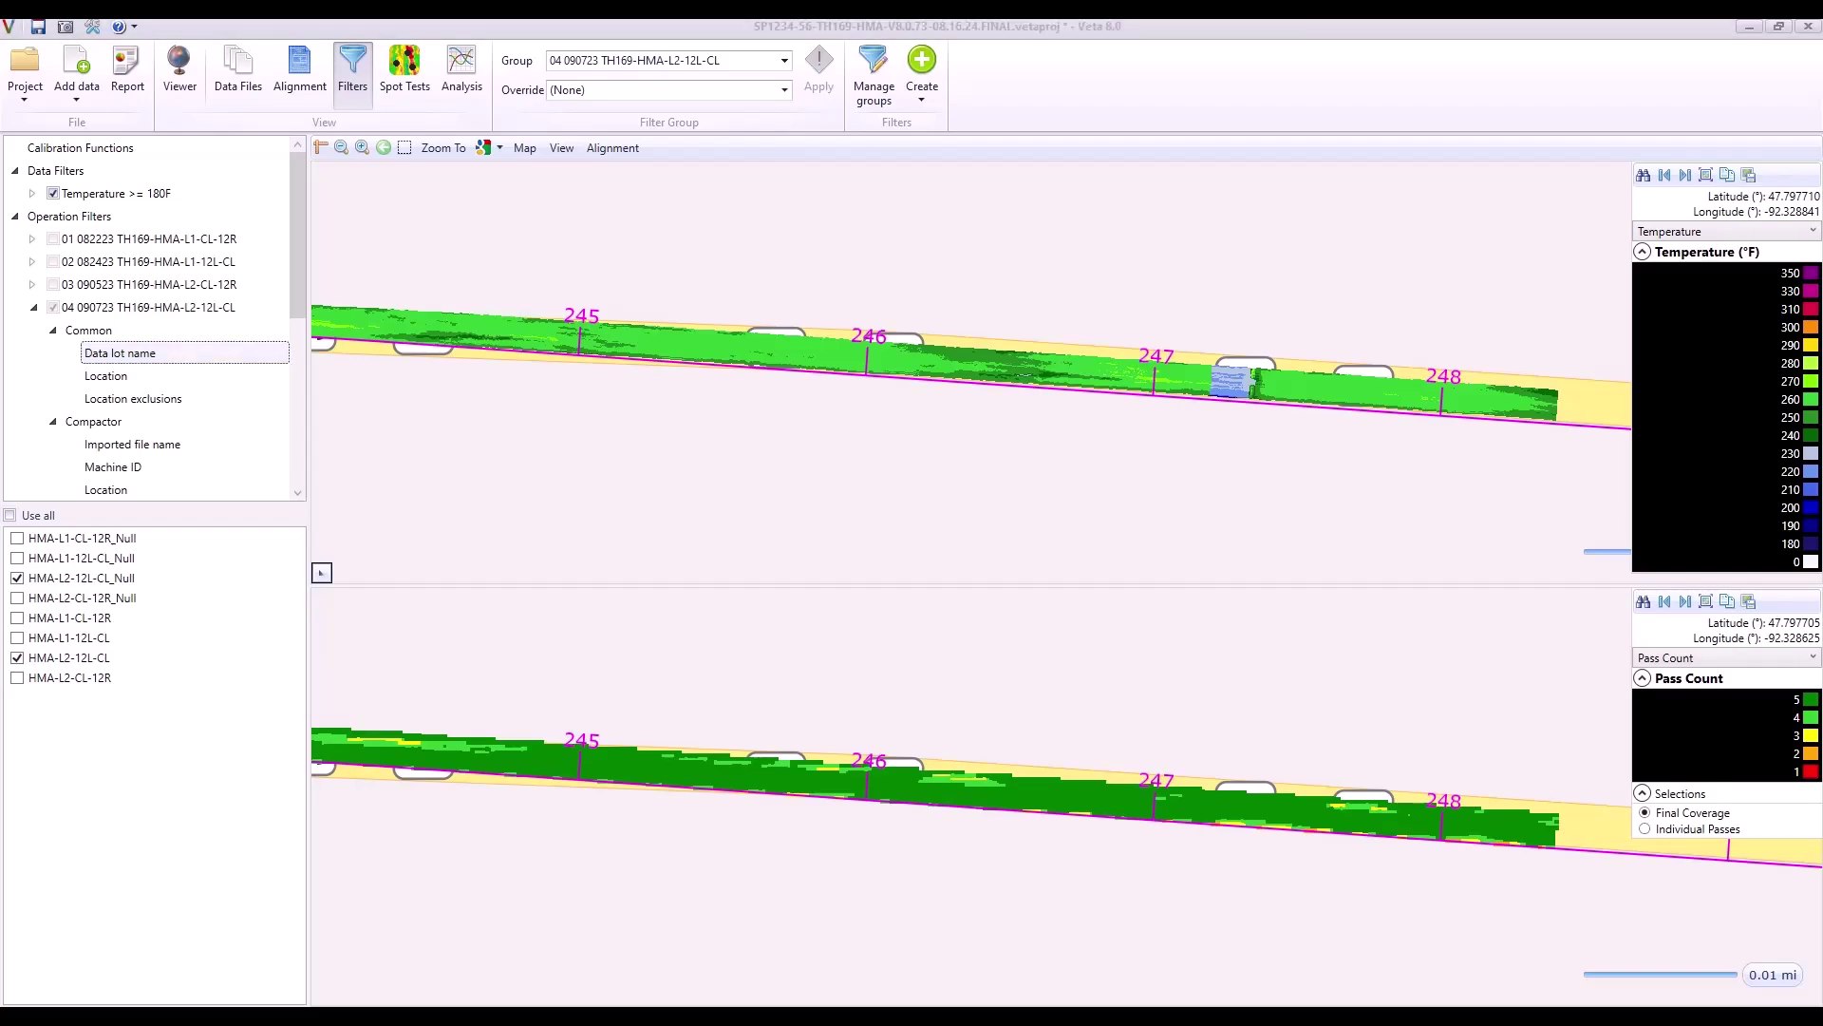
{"action": "key", "text": "alt+Tab"}
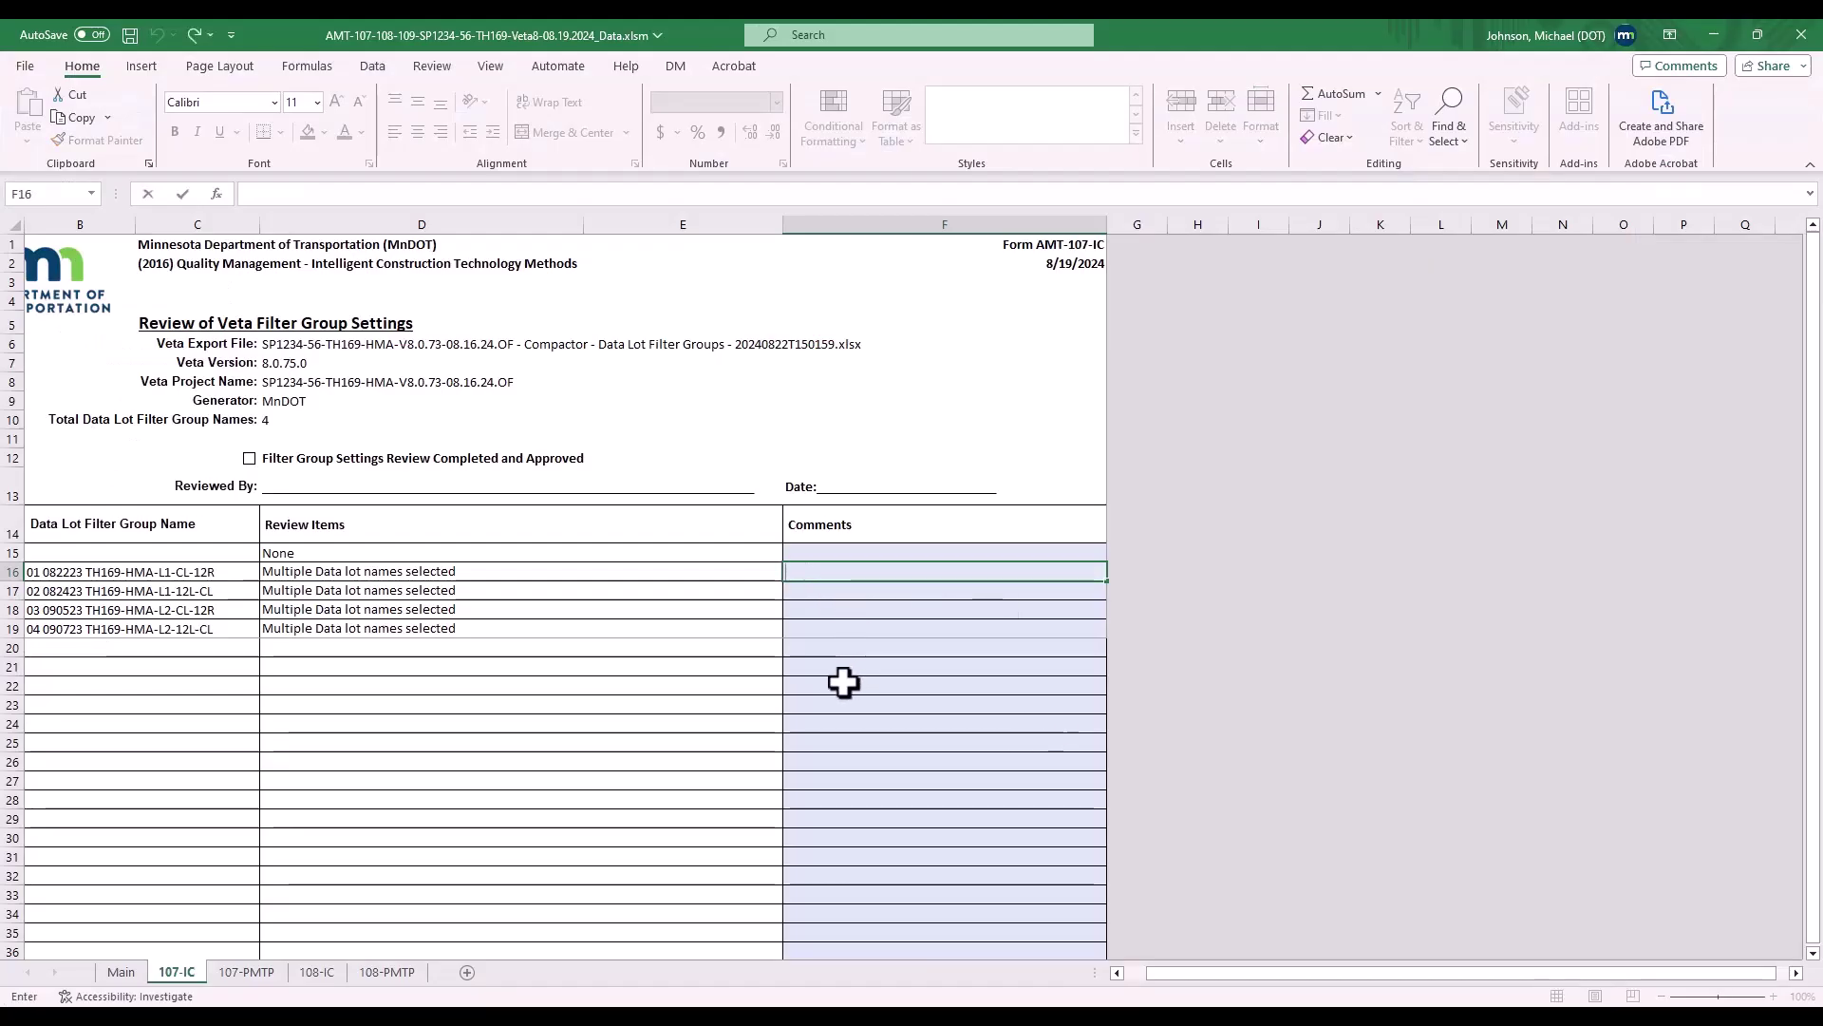
Enter 'One DLN for IC and one for PMTP' in F16 and copy it into F17 through F19
{"action": "type", "text": "One DLN for IC and one for PMTP"}
{"action": "key", "text": "Return"}
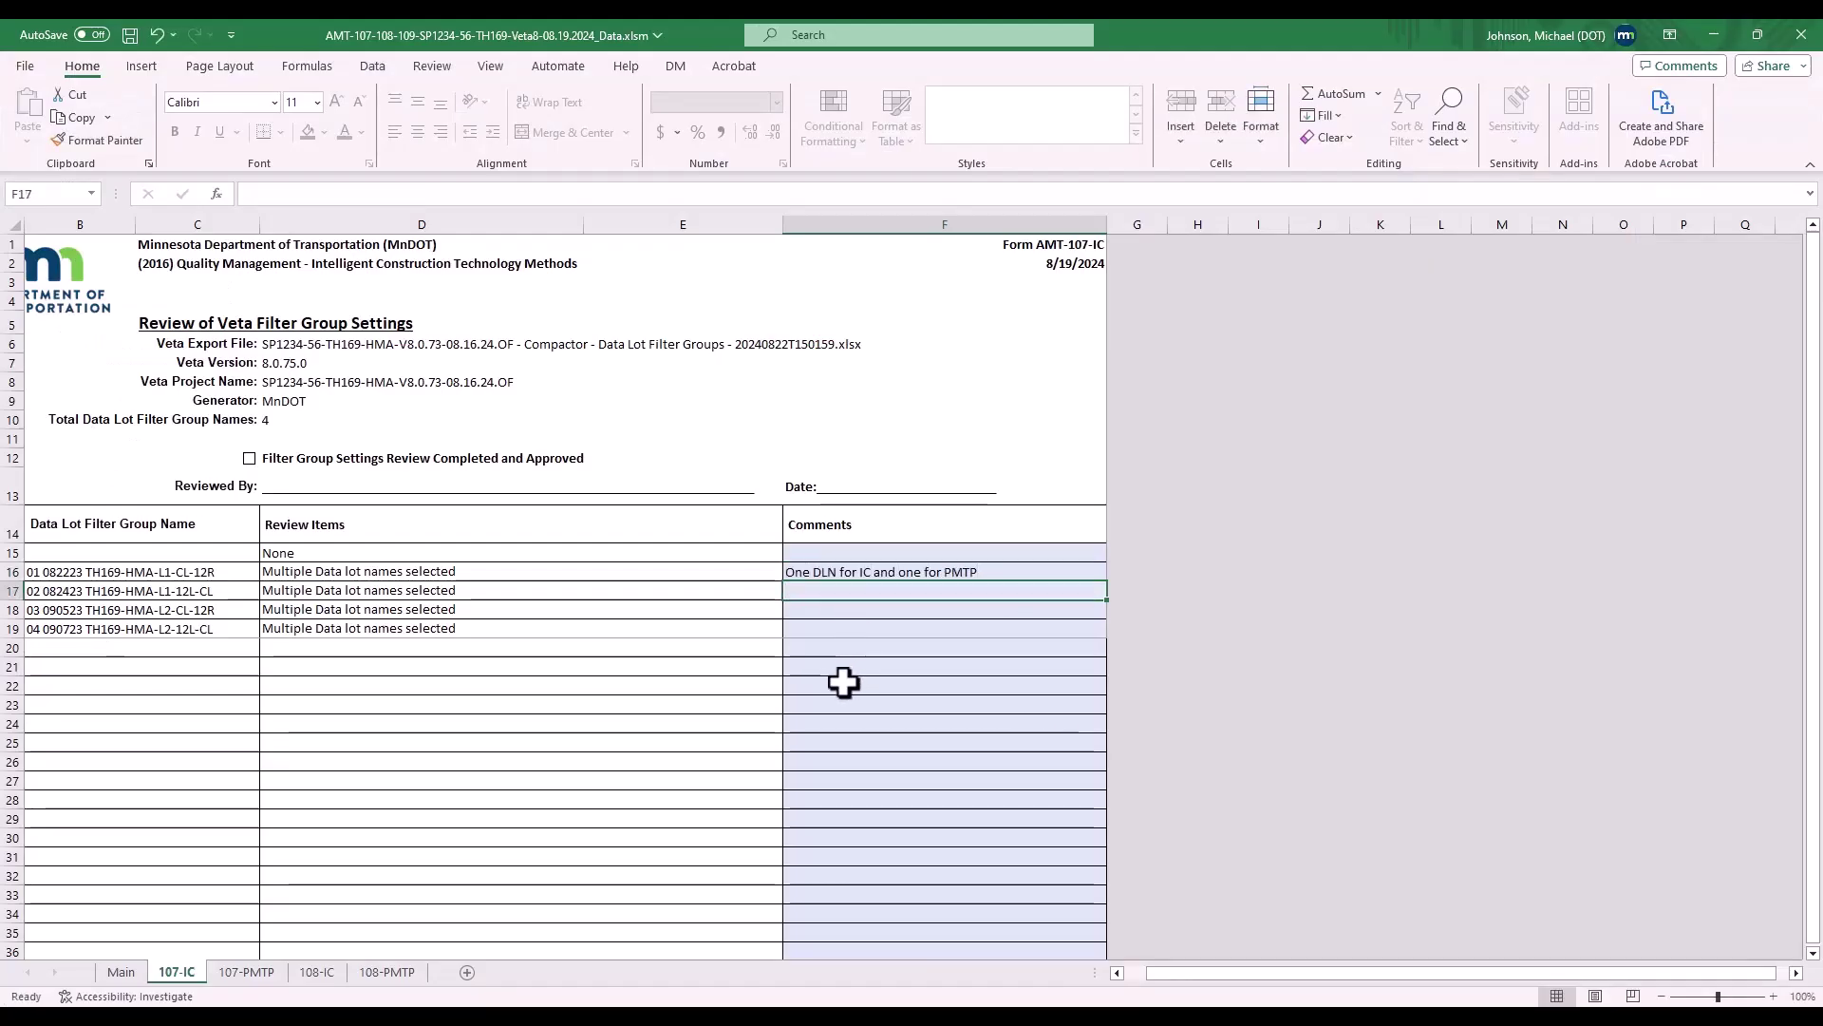
{"action": "left_click", "coordinate": [861, 572]}
{"action": "key", "text": "ctrl+c"}
{"action": "left_click", "coordinate": [855, 590]}
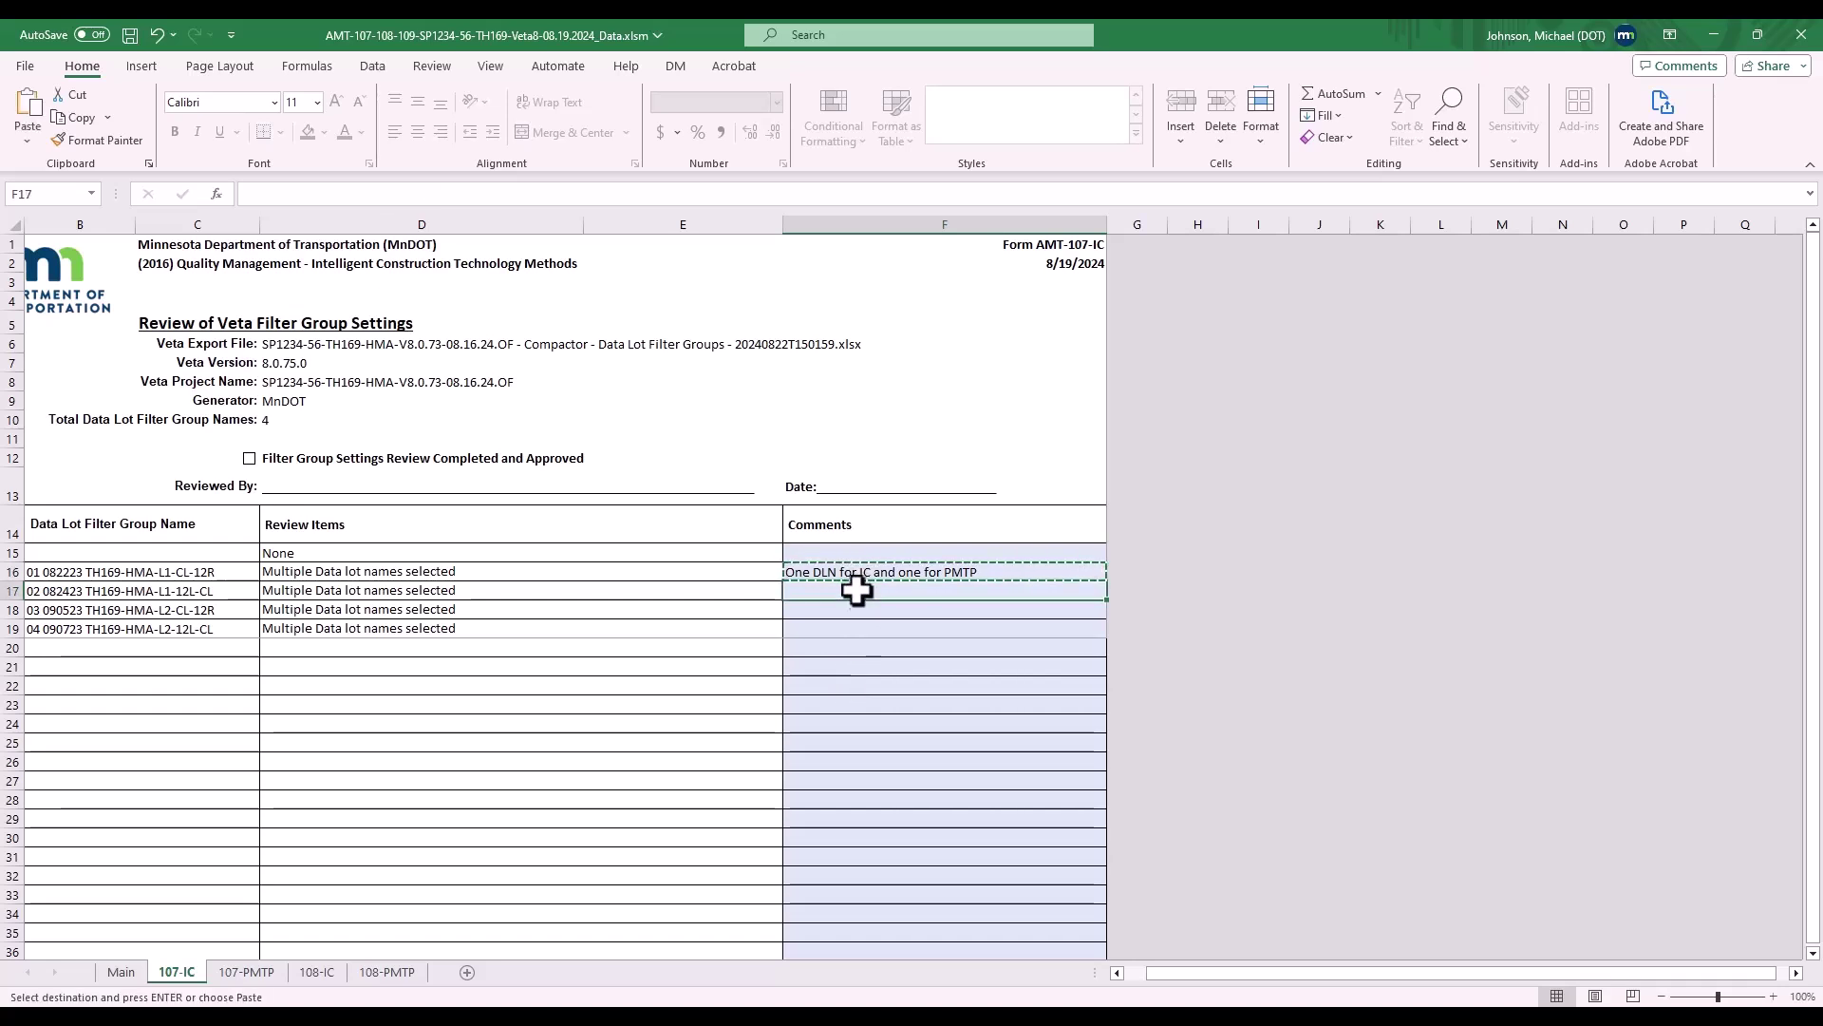
{"action": "key", "text": "ctrl+v"}
{"action": "left_click", "coordinate": [846, 611]}
{"action": "key", "text": "ctrl+v"}
{"action": "left_click", "coordinate": [838, 628]}
{"action": "key", "text": "Return"}
{"action": "left_click", "coordinate": [879, 571]}
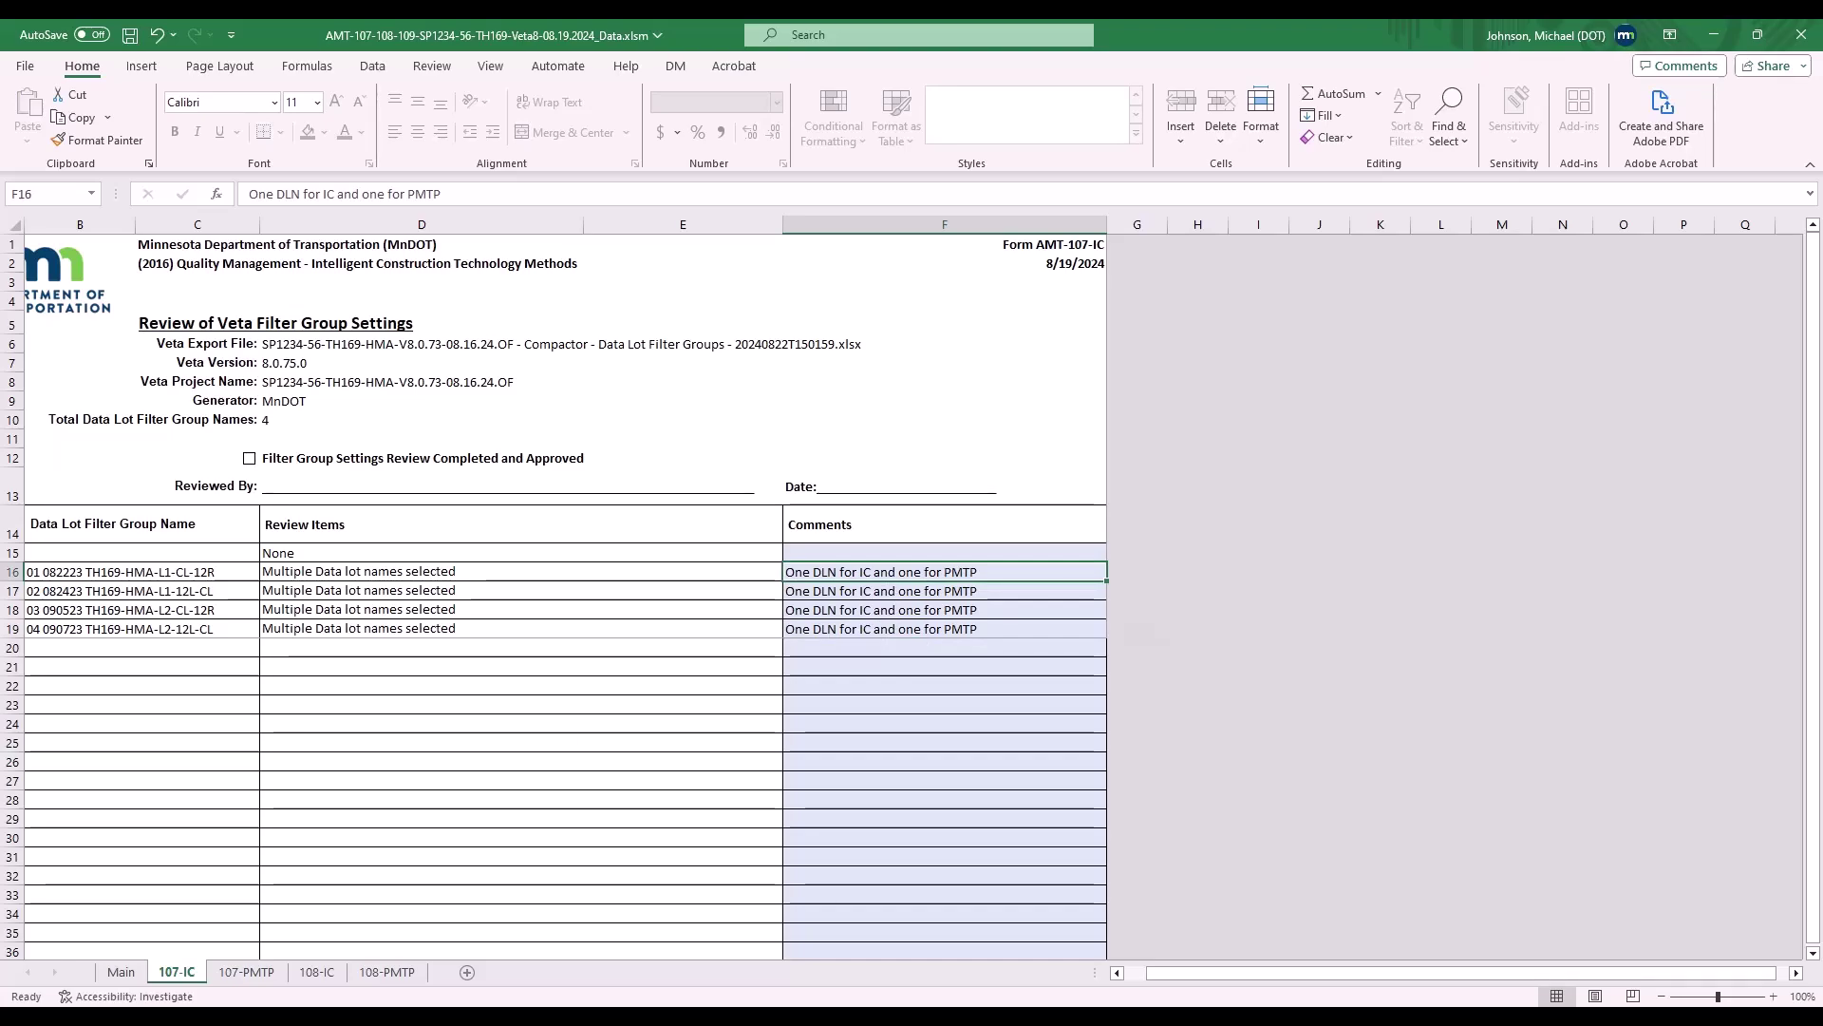
{"action": "key", "text": "alt+Tab"}
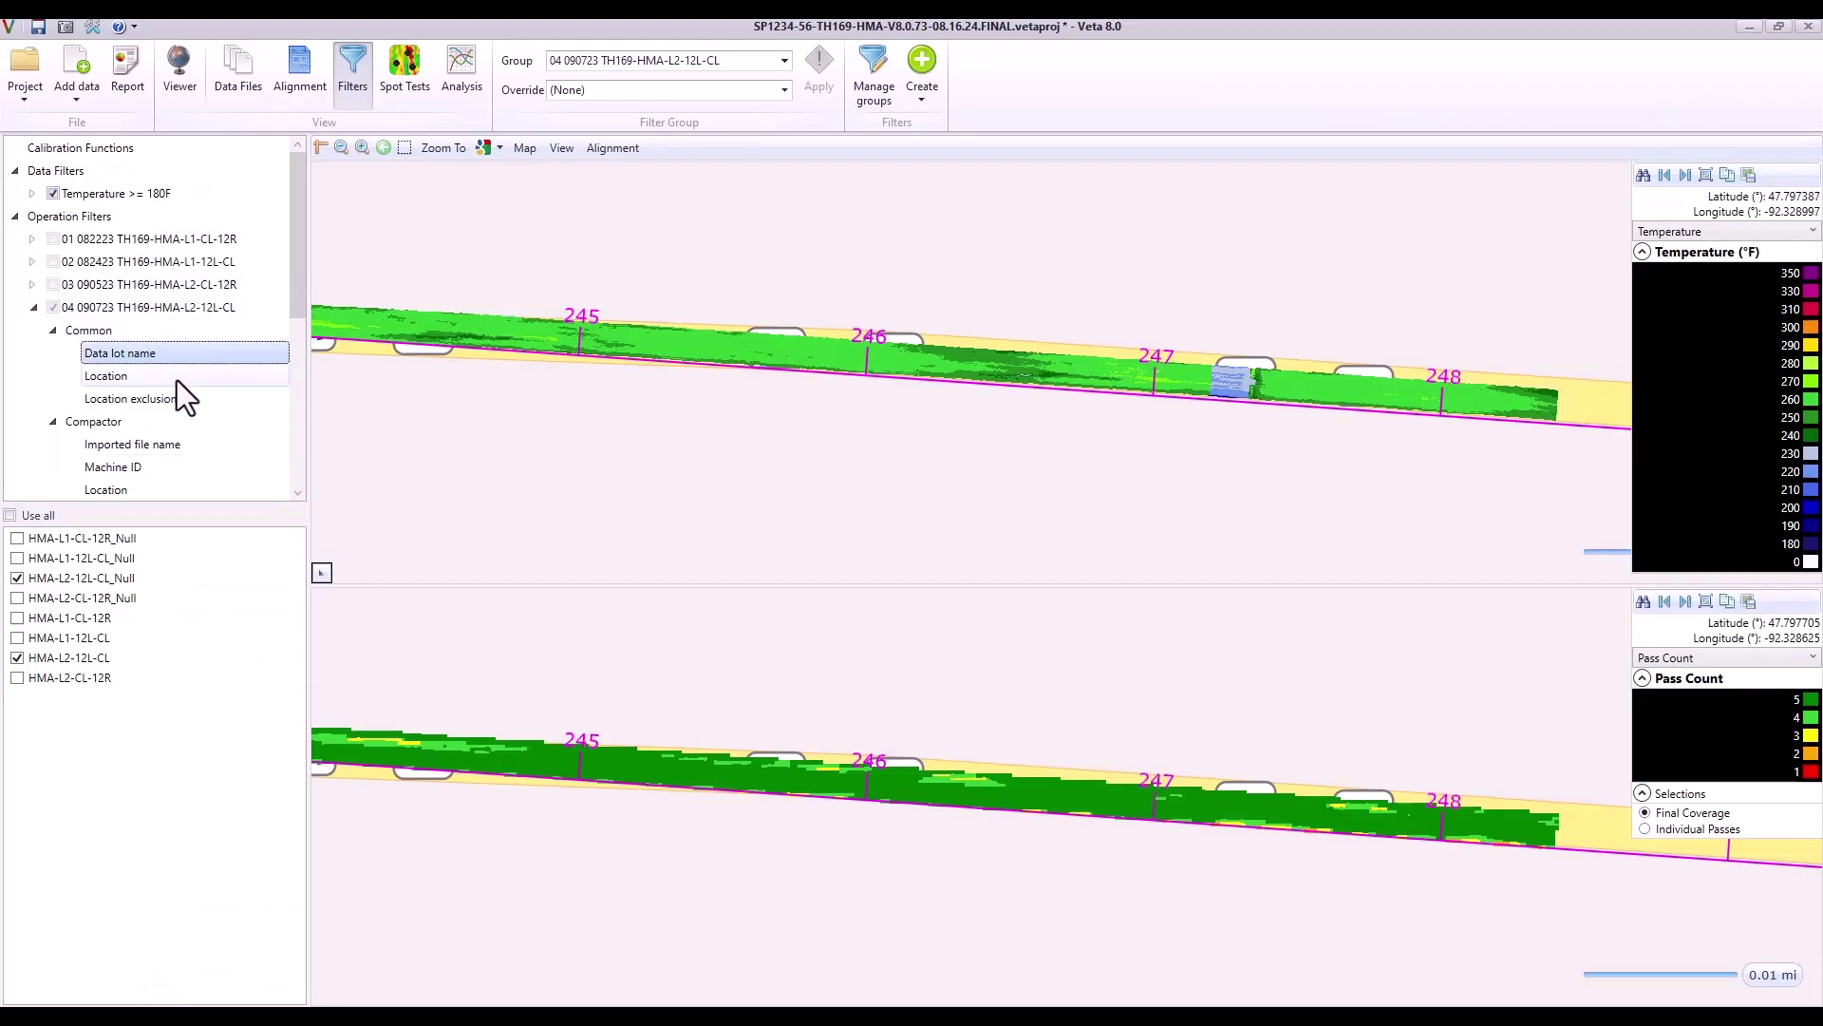
{"action": "left_click", "coordinate": [1758, 32]}
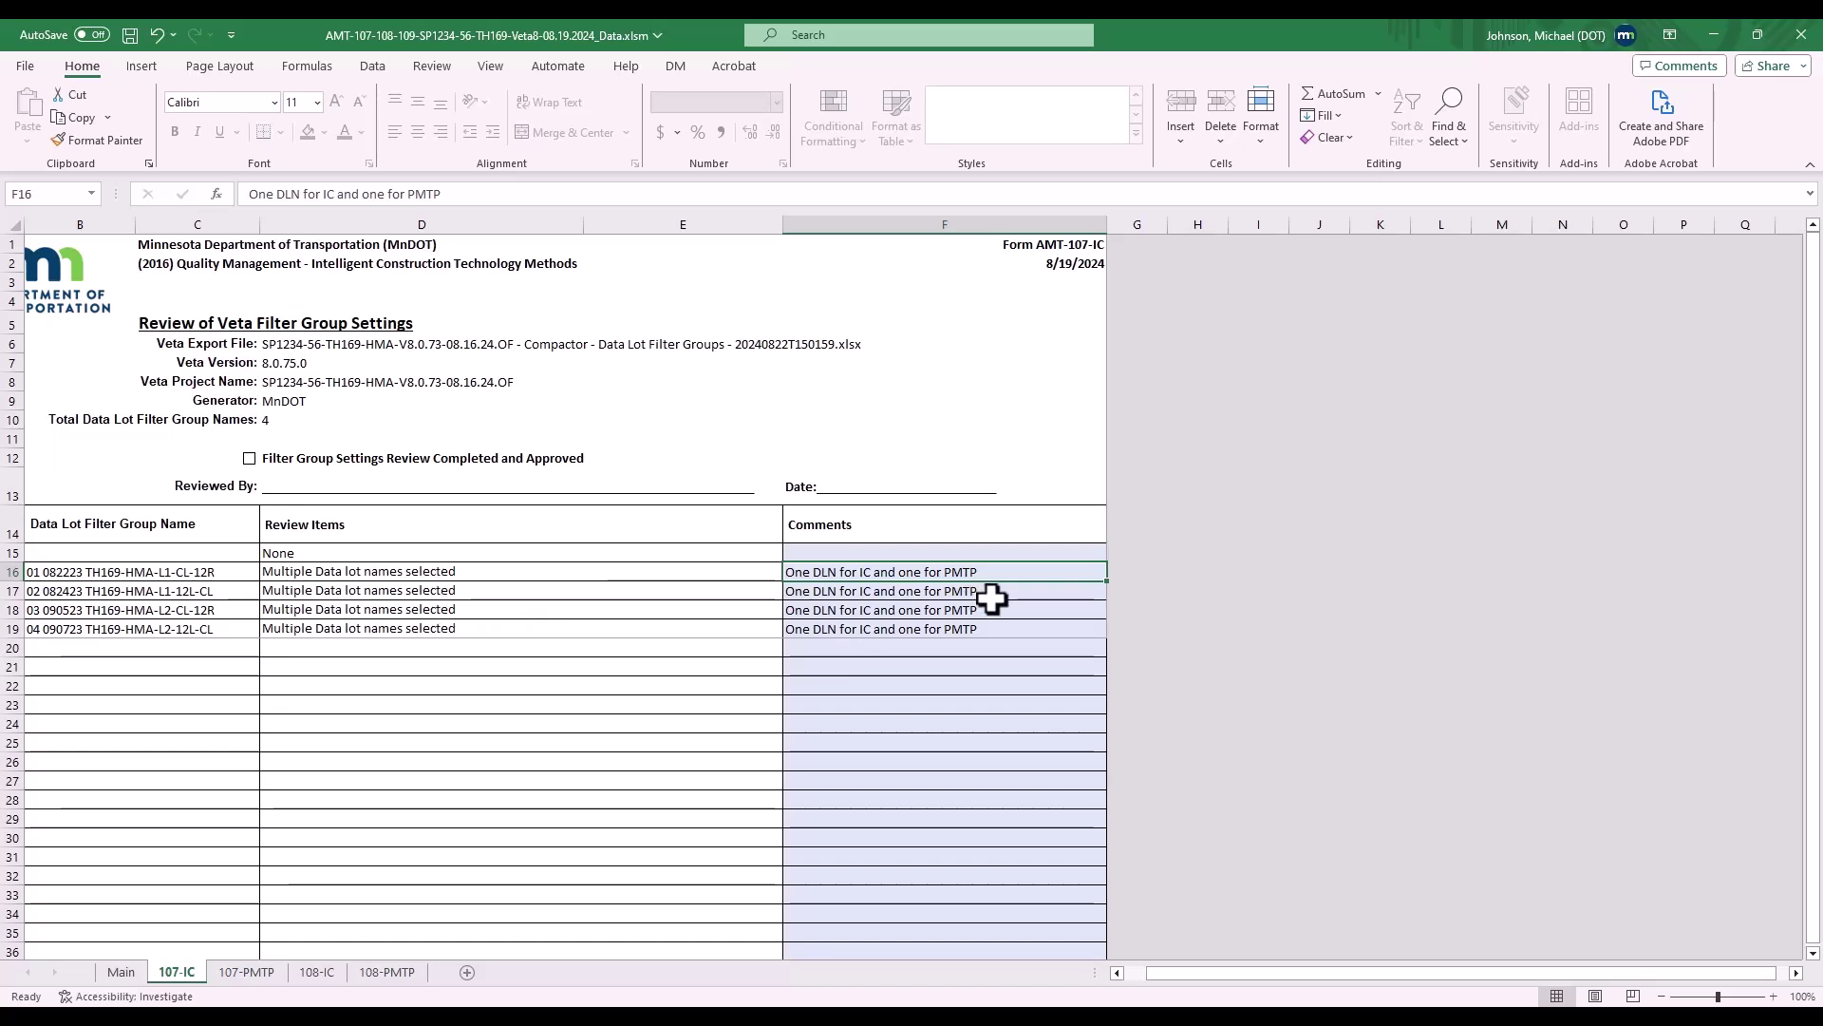
On the 107-PMTP sheet, enter 'One DLN for IC and one for PMTP' in F16 and copy it through F19
{"action": "left_click", "coordinate": [247, 971]}
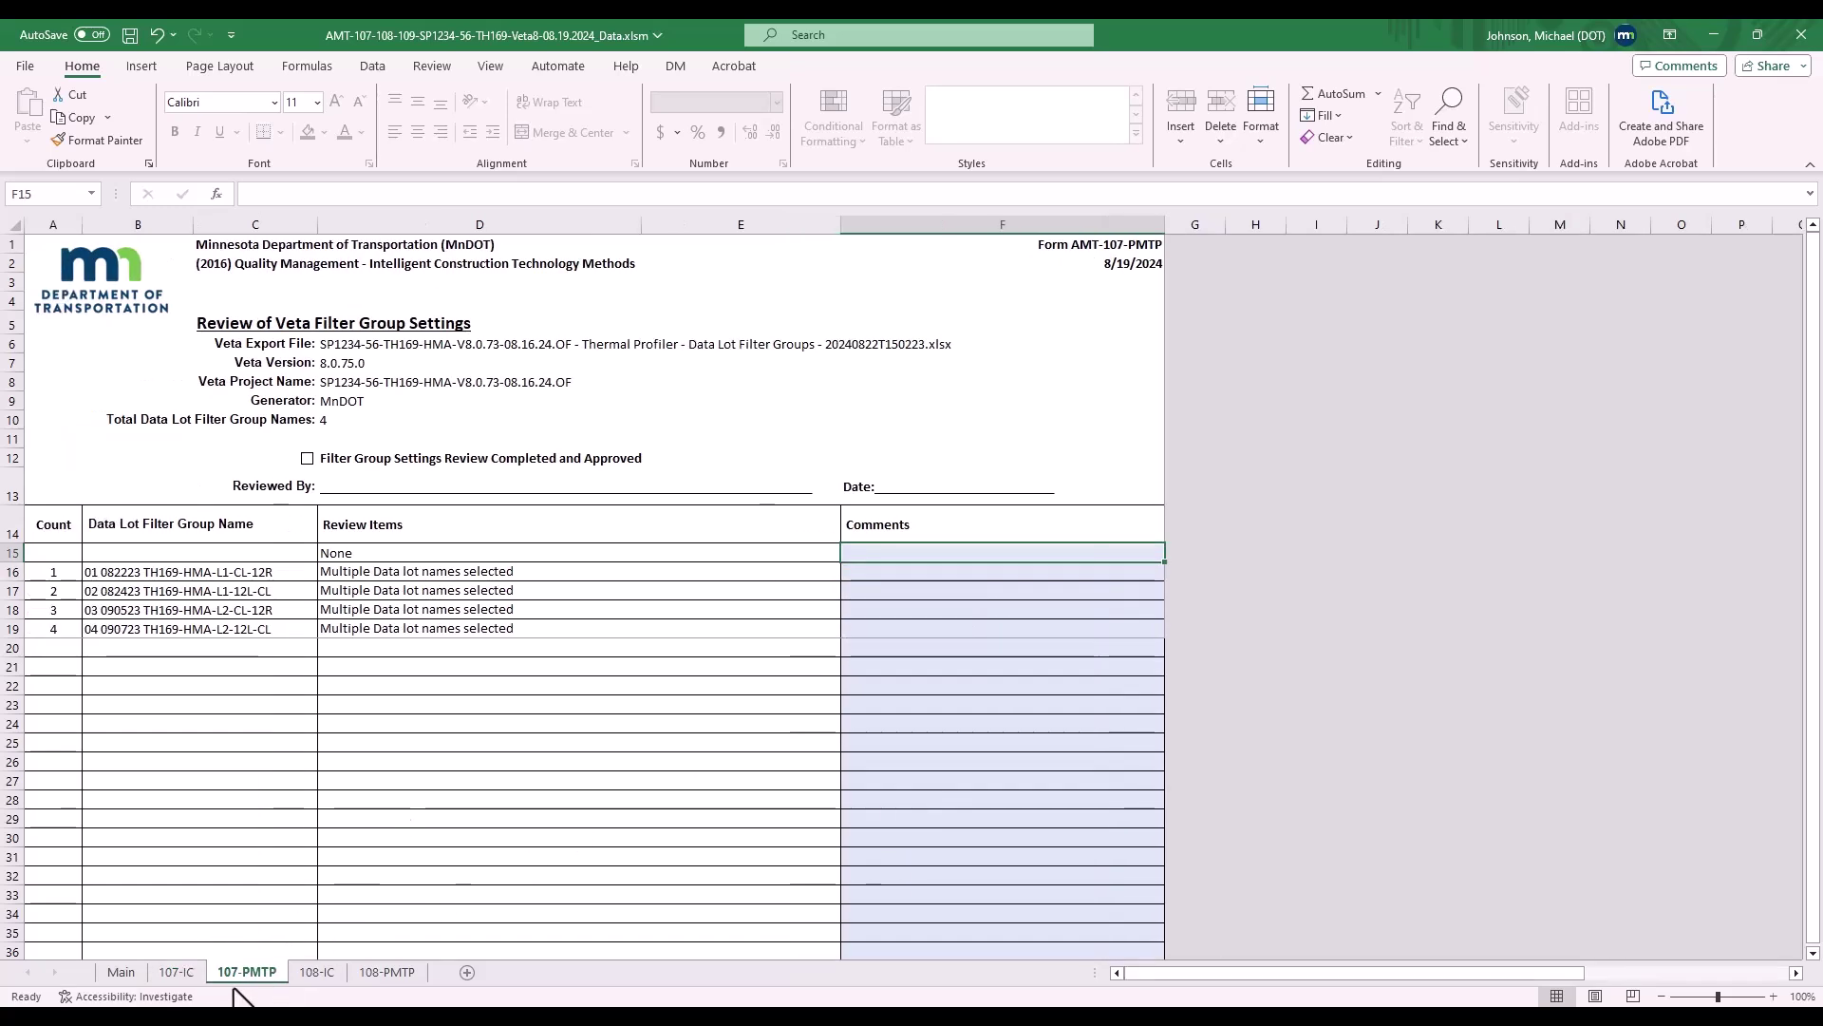
{"action": "left_click", "coordinate": [884, 570]}
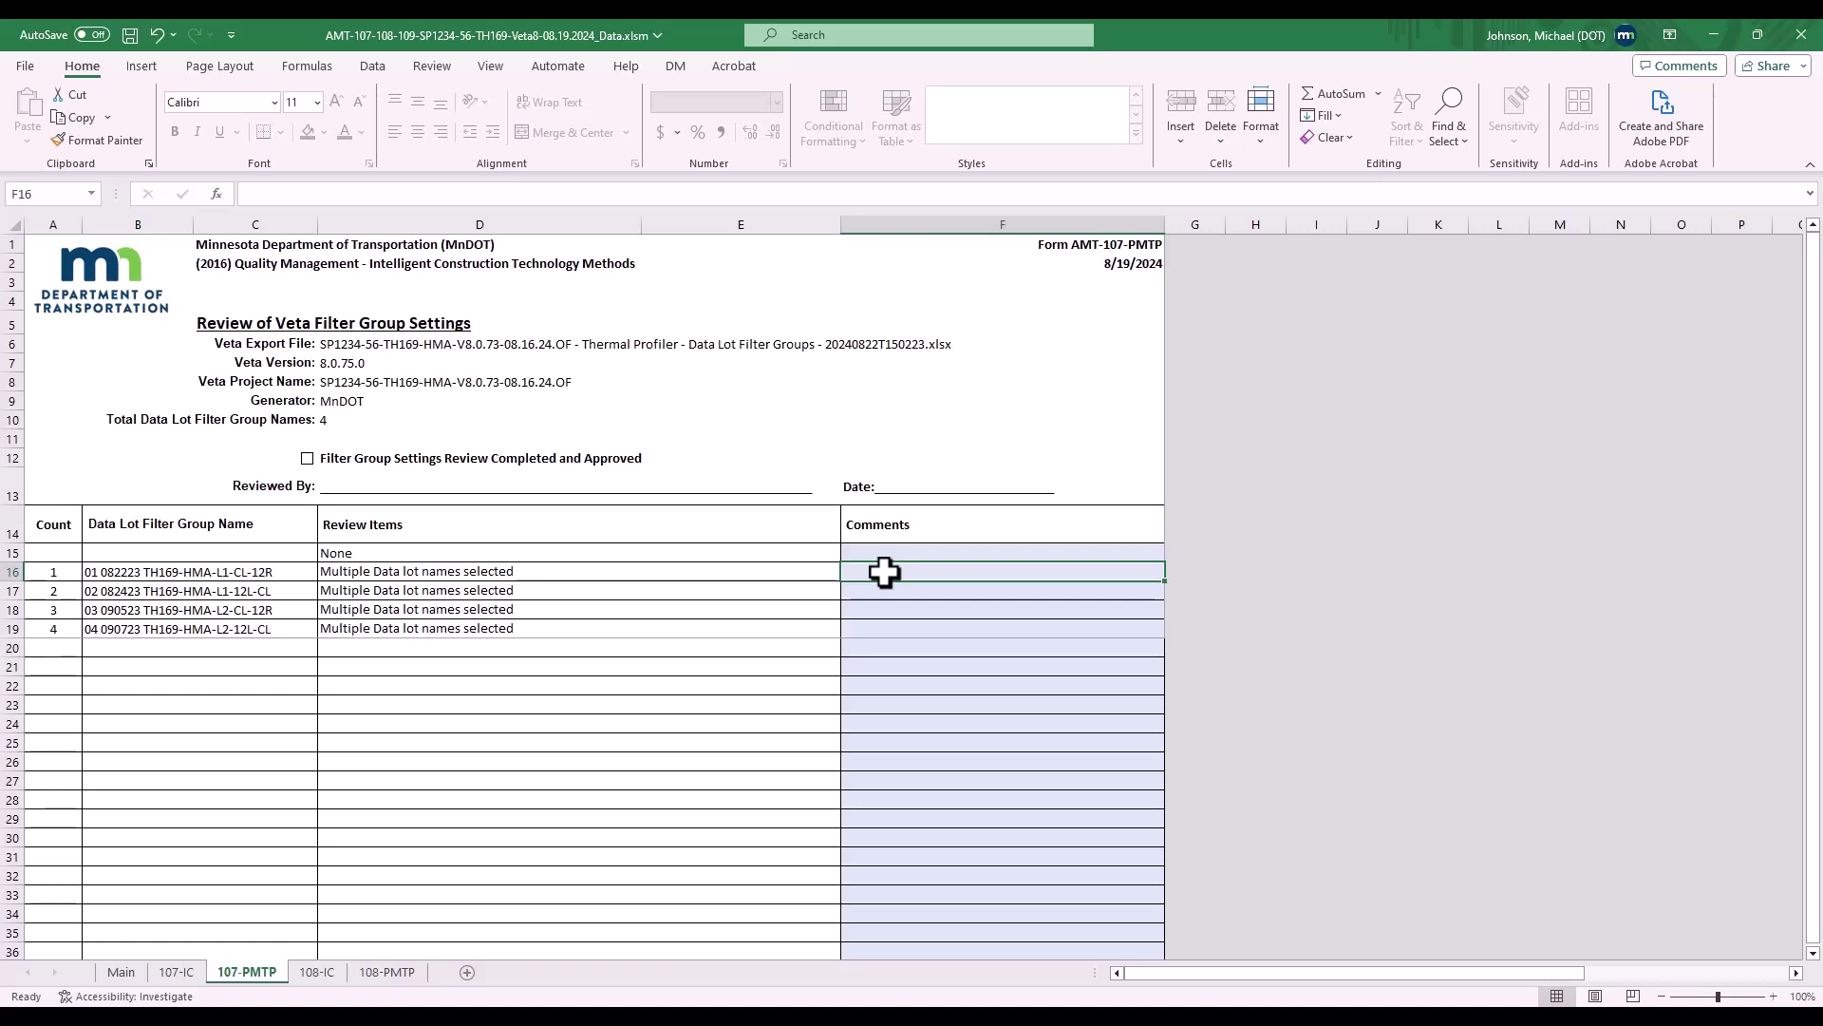
{"action": "double_click", "coordinate": [884, 571]}
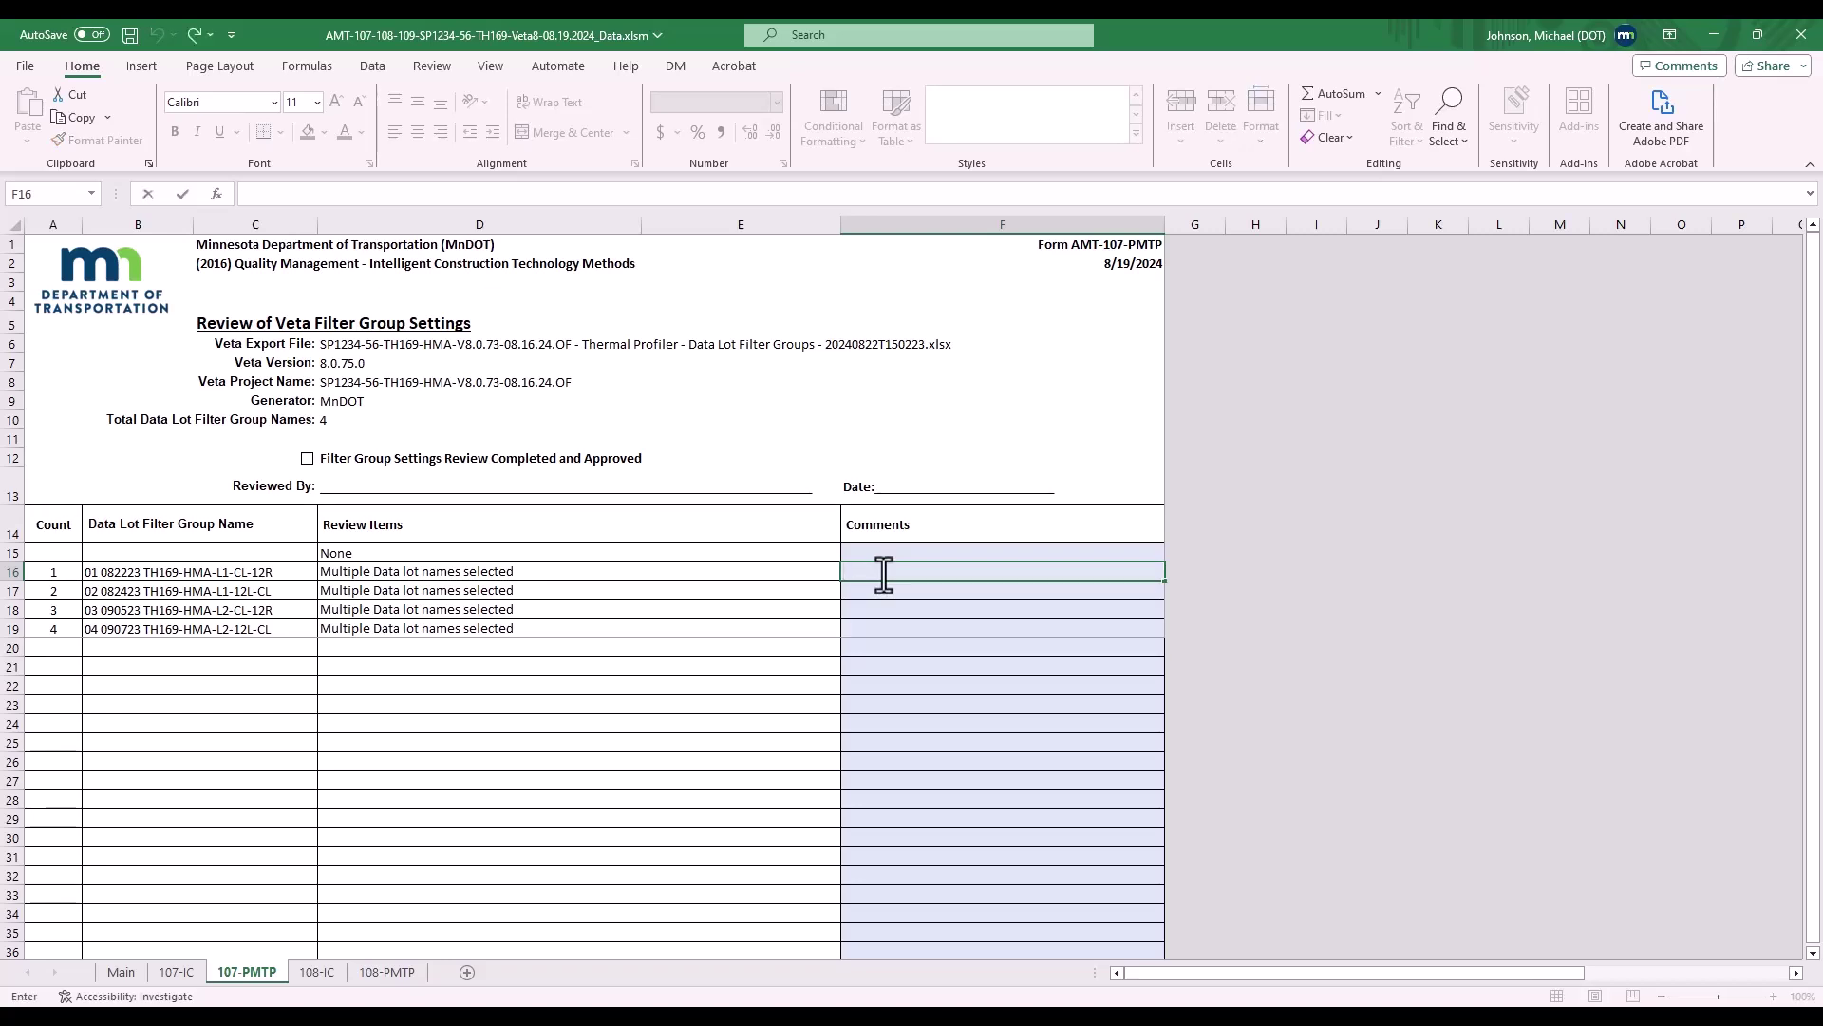
{"action": "type", "text": "One DLN for IC and one for PMTP"}
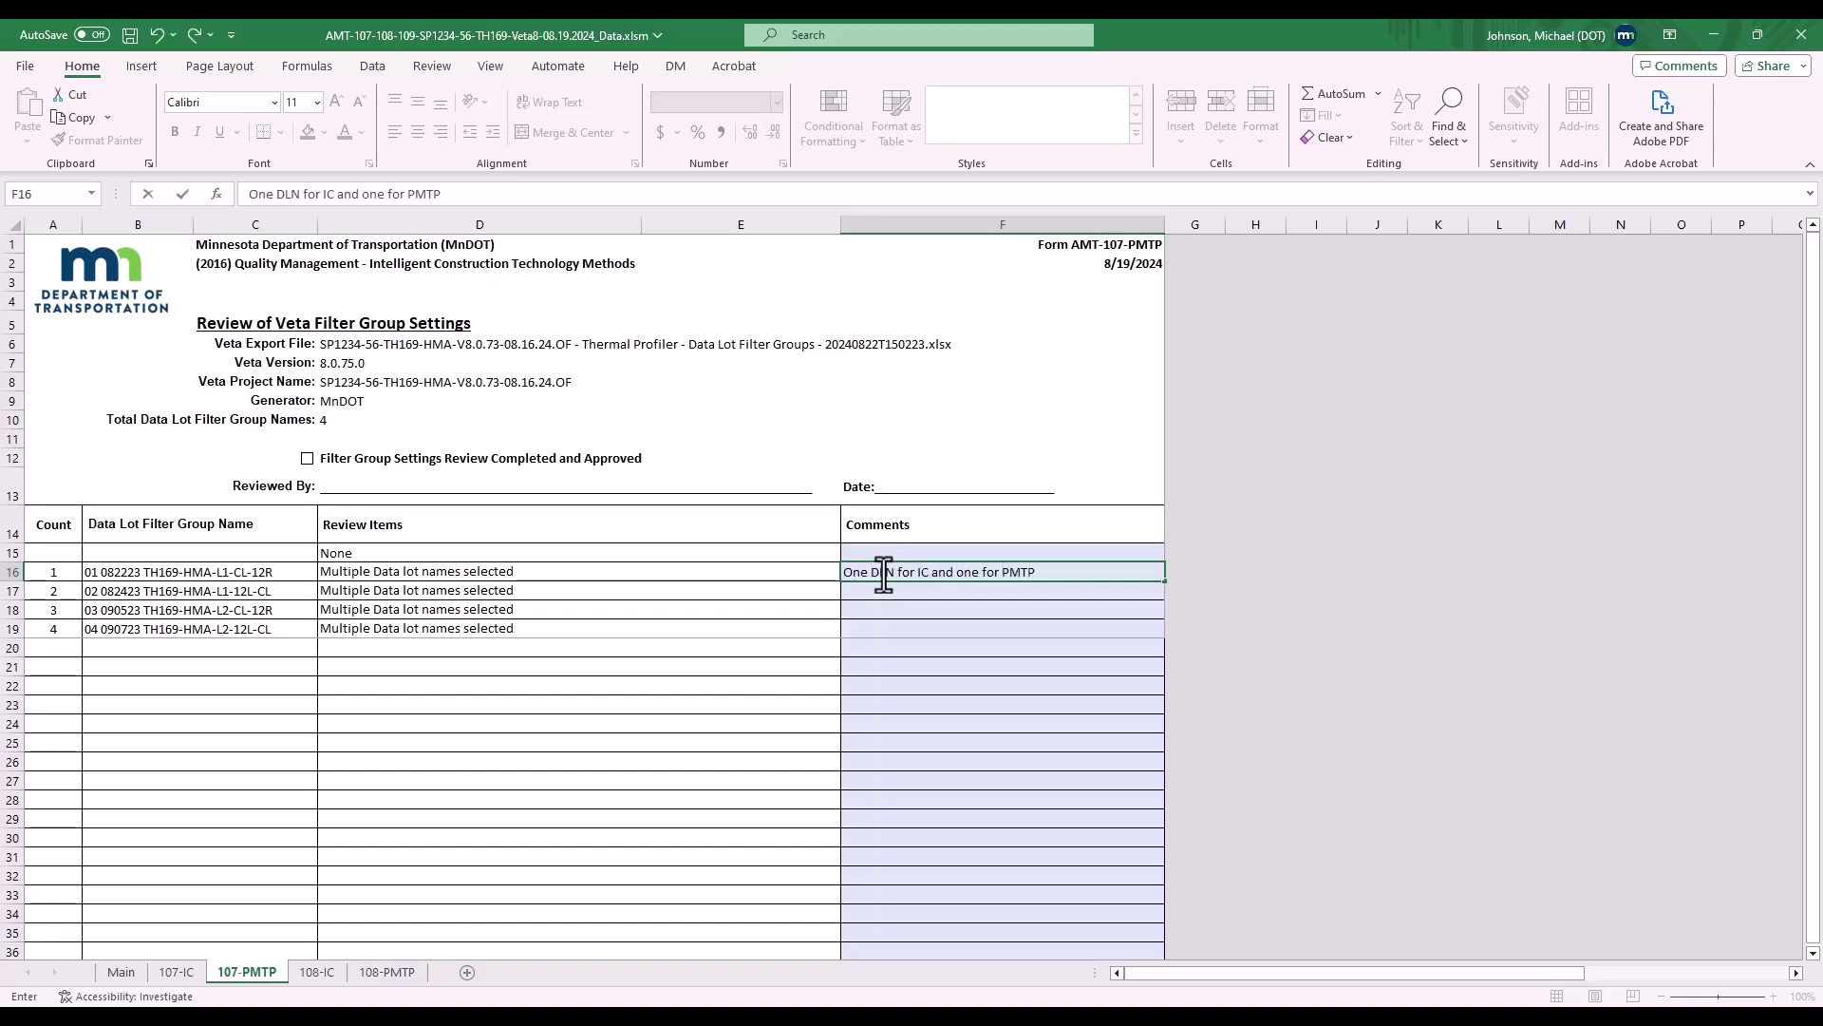
{"action": "key", "text": "Return"}
{"action": "key", "text": "ctrl+v"}
{"action": "key", "text": "Down"}
{"action": "key", "text": "ctrl+v"}
{"action": "key", "text": "Down"}
{"action": "key", "text": "ctrl+v"}
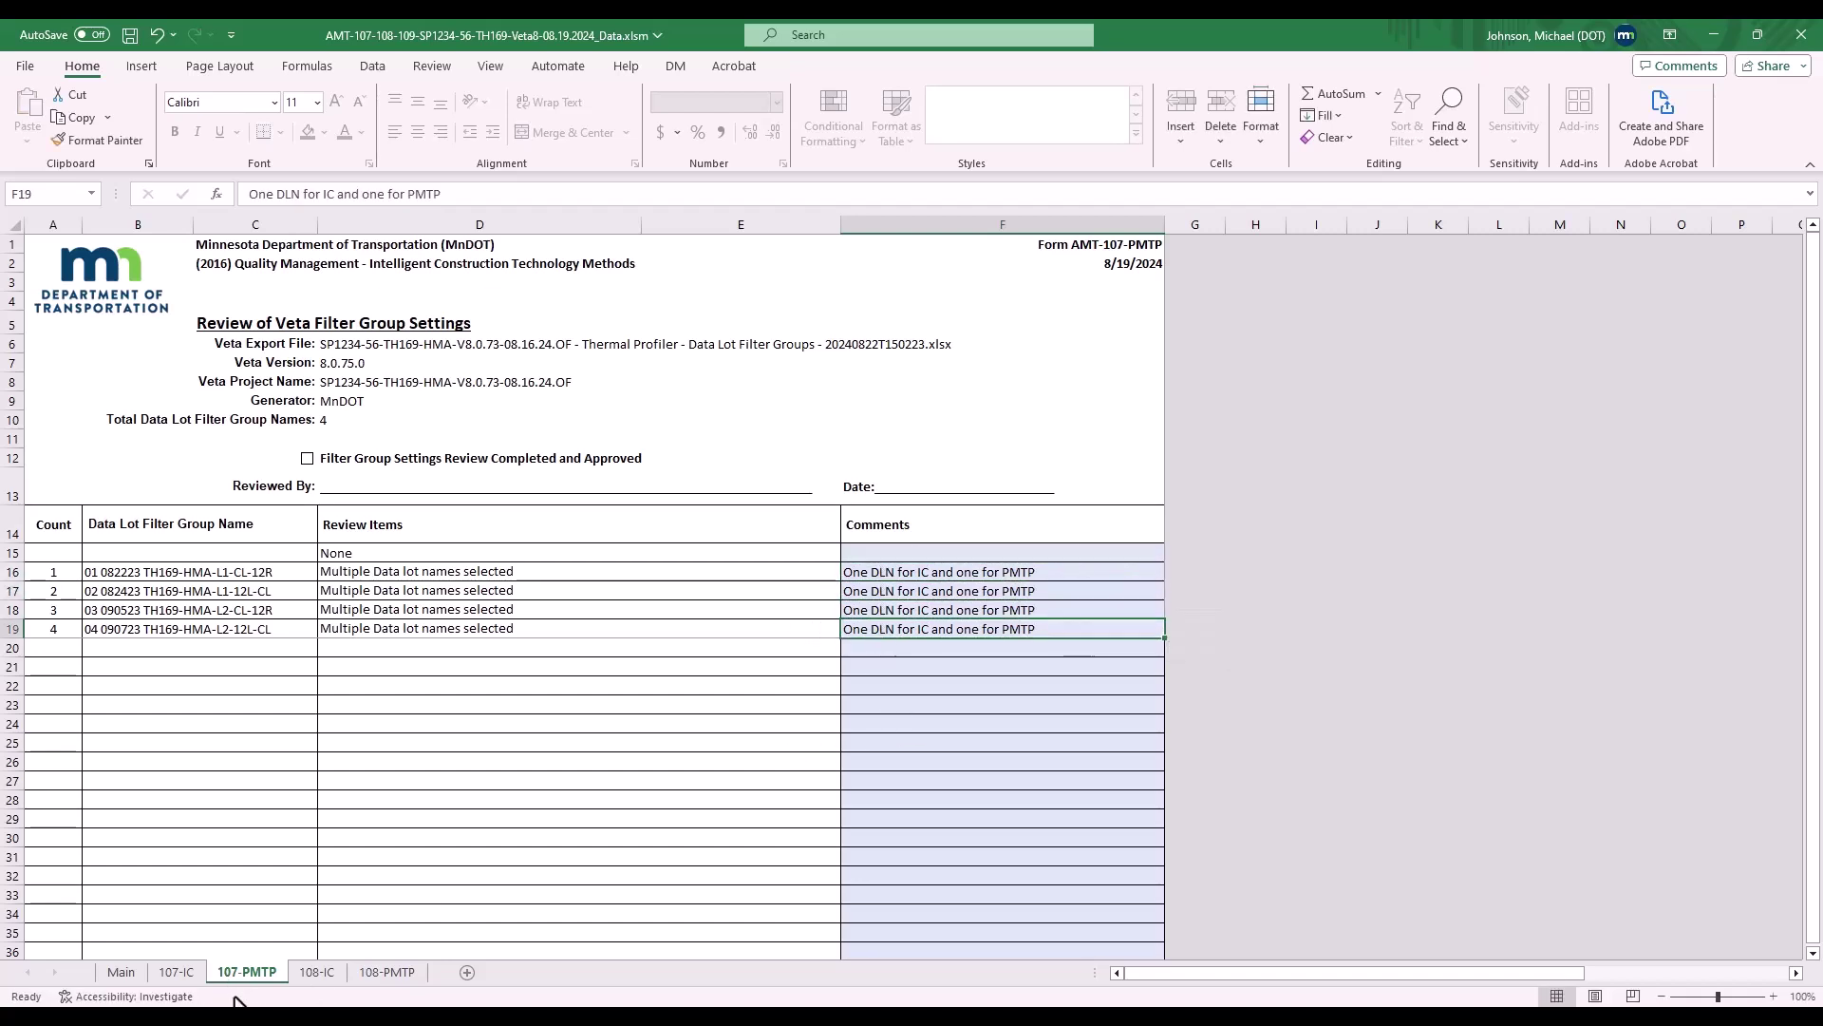
Check the 108-IC lot boundaries, where all four lots show station differences of 0
{"action": "left_click", "coordinate": [317, 971]}
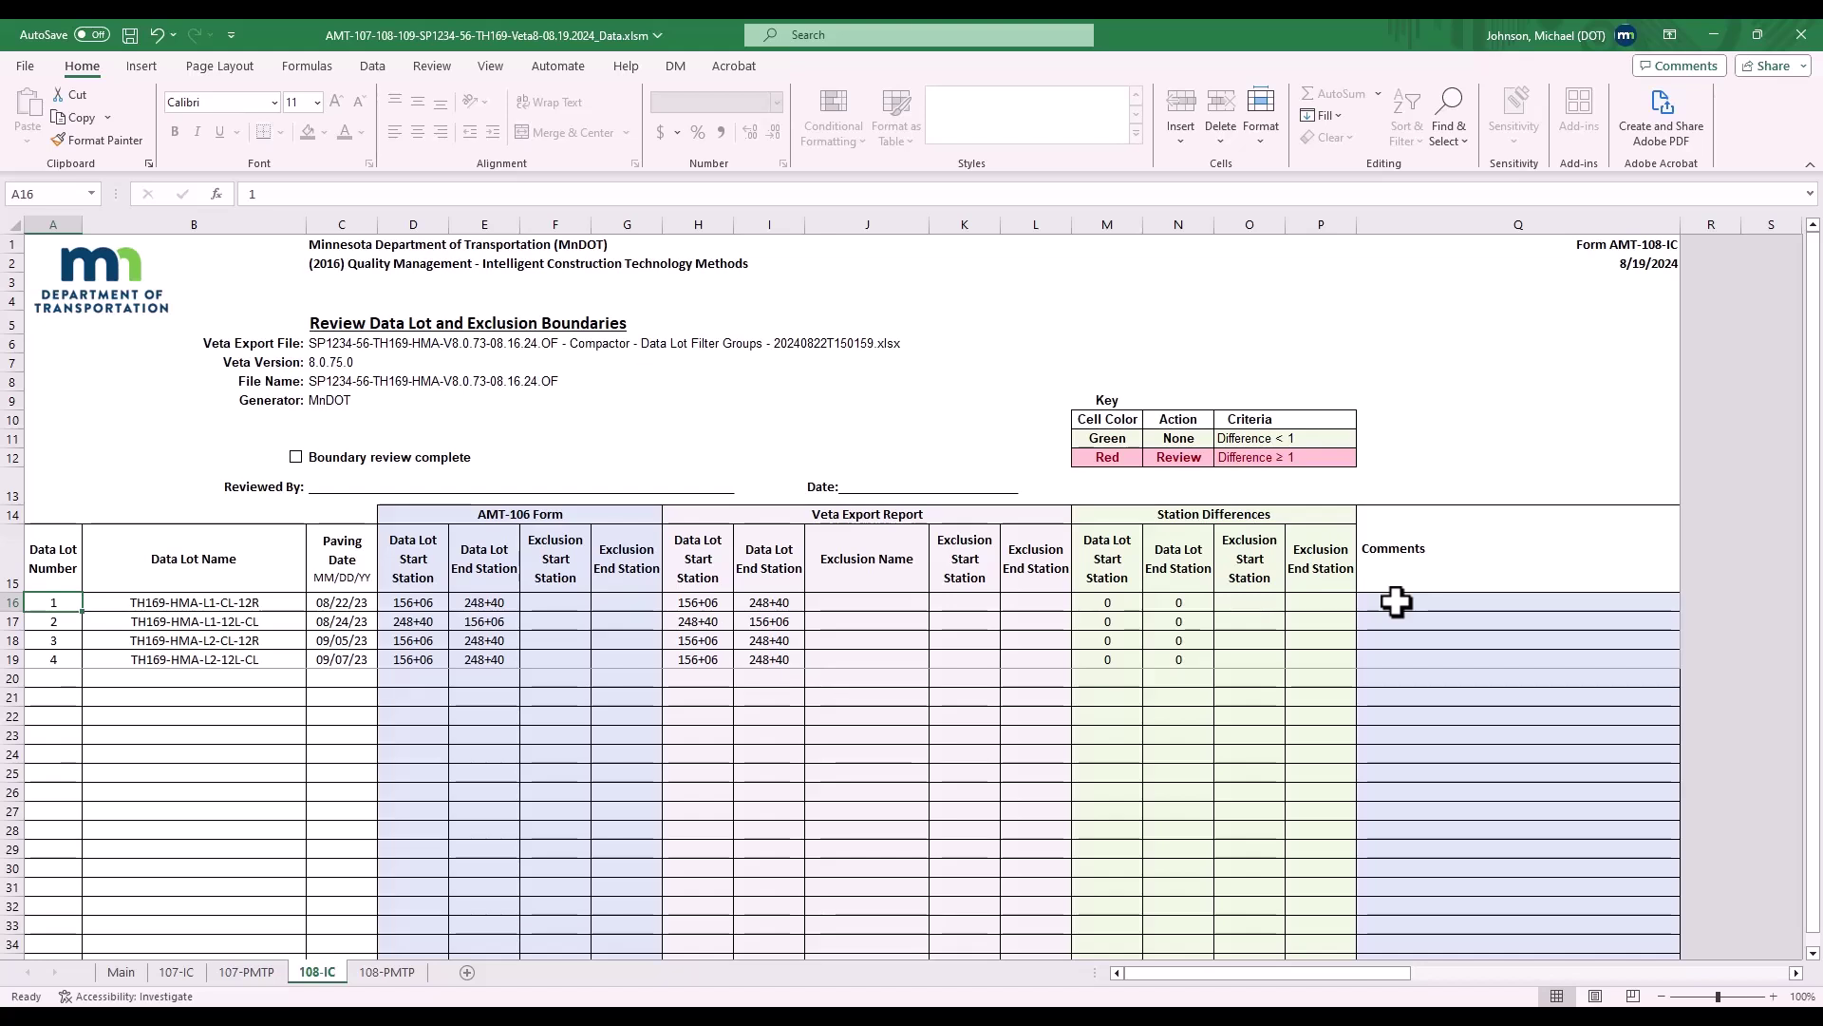
Inspect the 108-PMTP lot 2 System Failure exclusion at Q17, then move to the AMT-101-102-103 workbook
{"action": "left_click", "coordinate": [384, 974]}
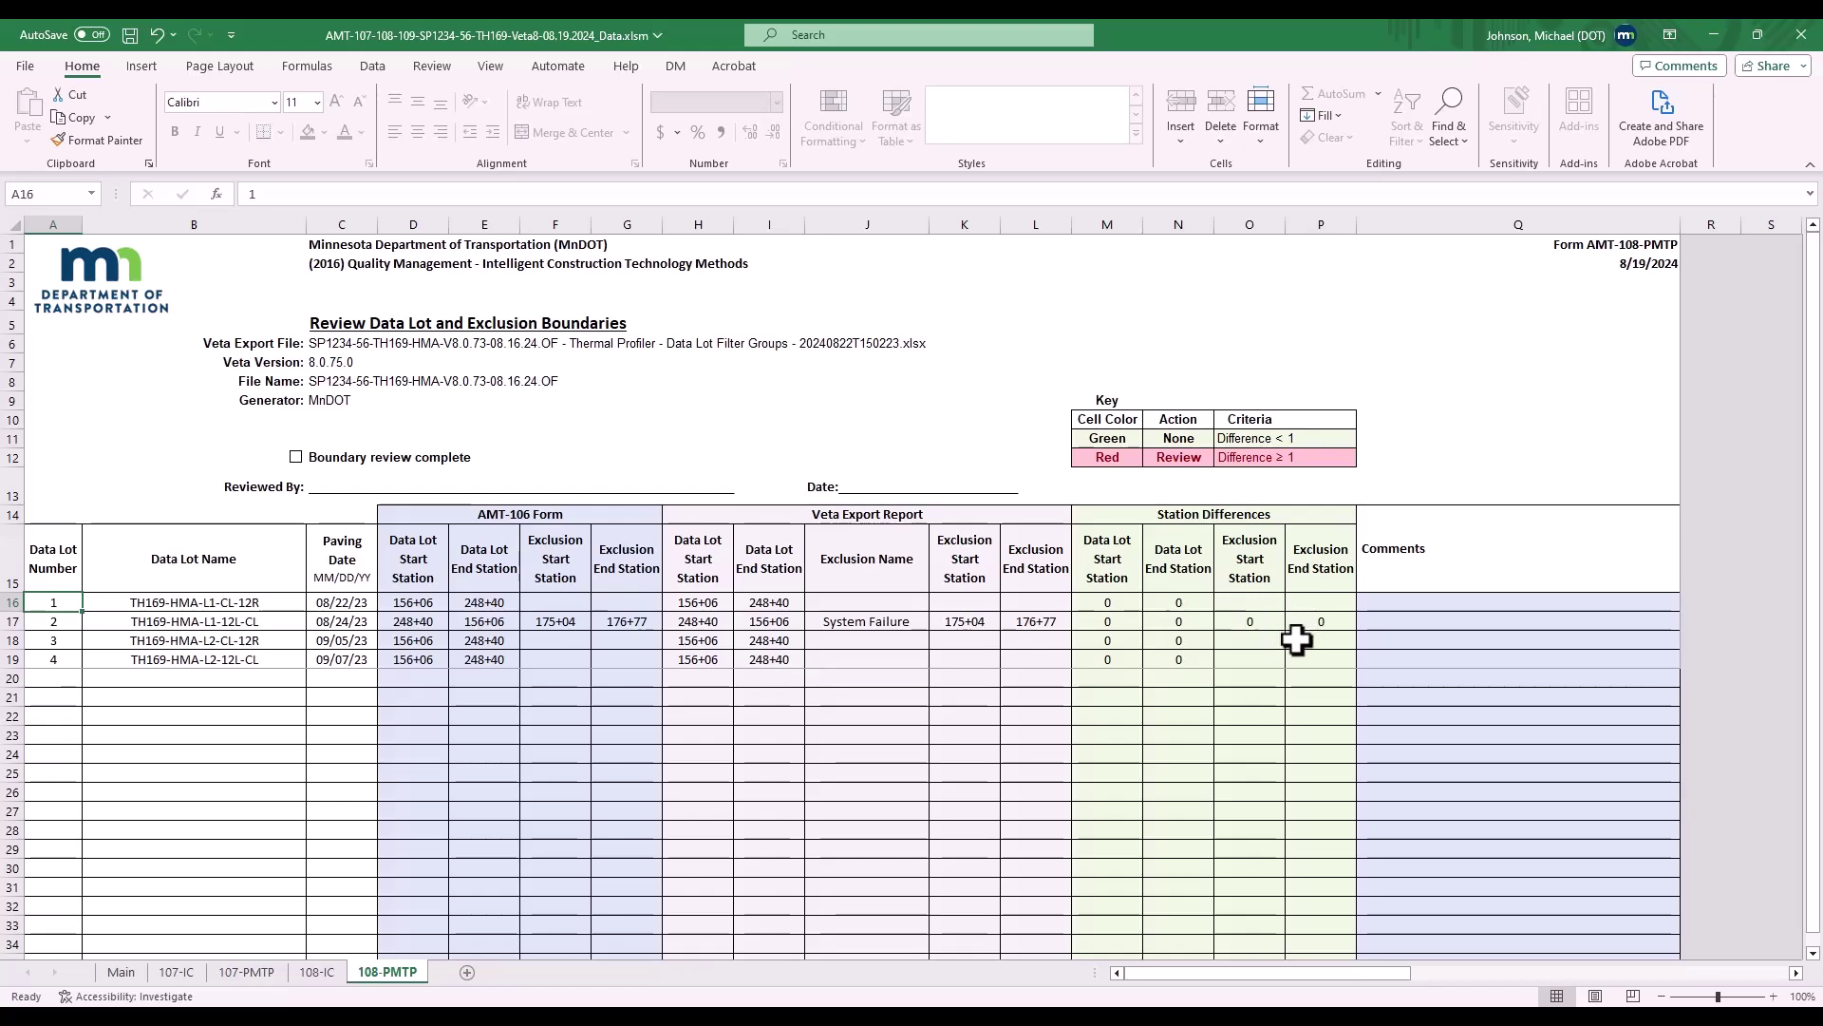
{"action": "left_click", "coordinate": [1379, 622]}
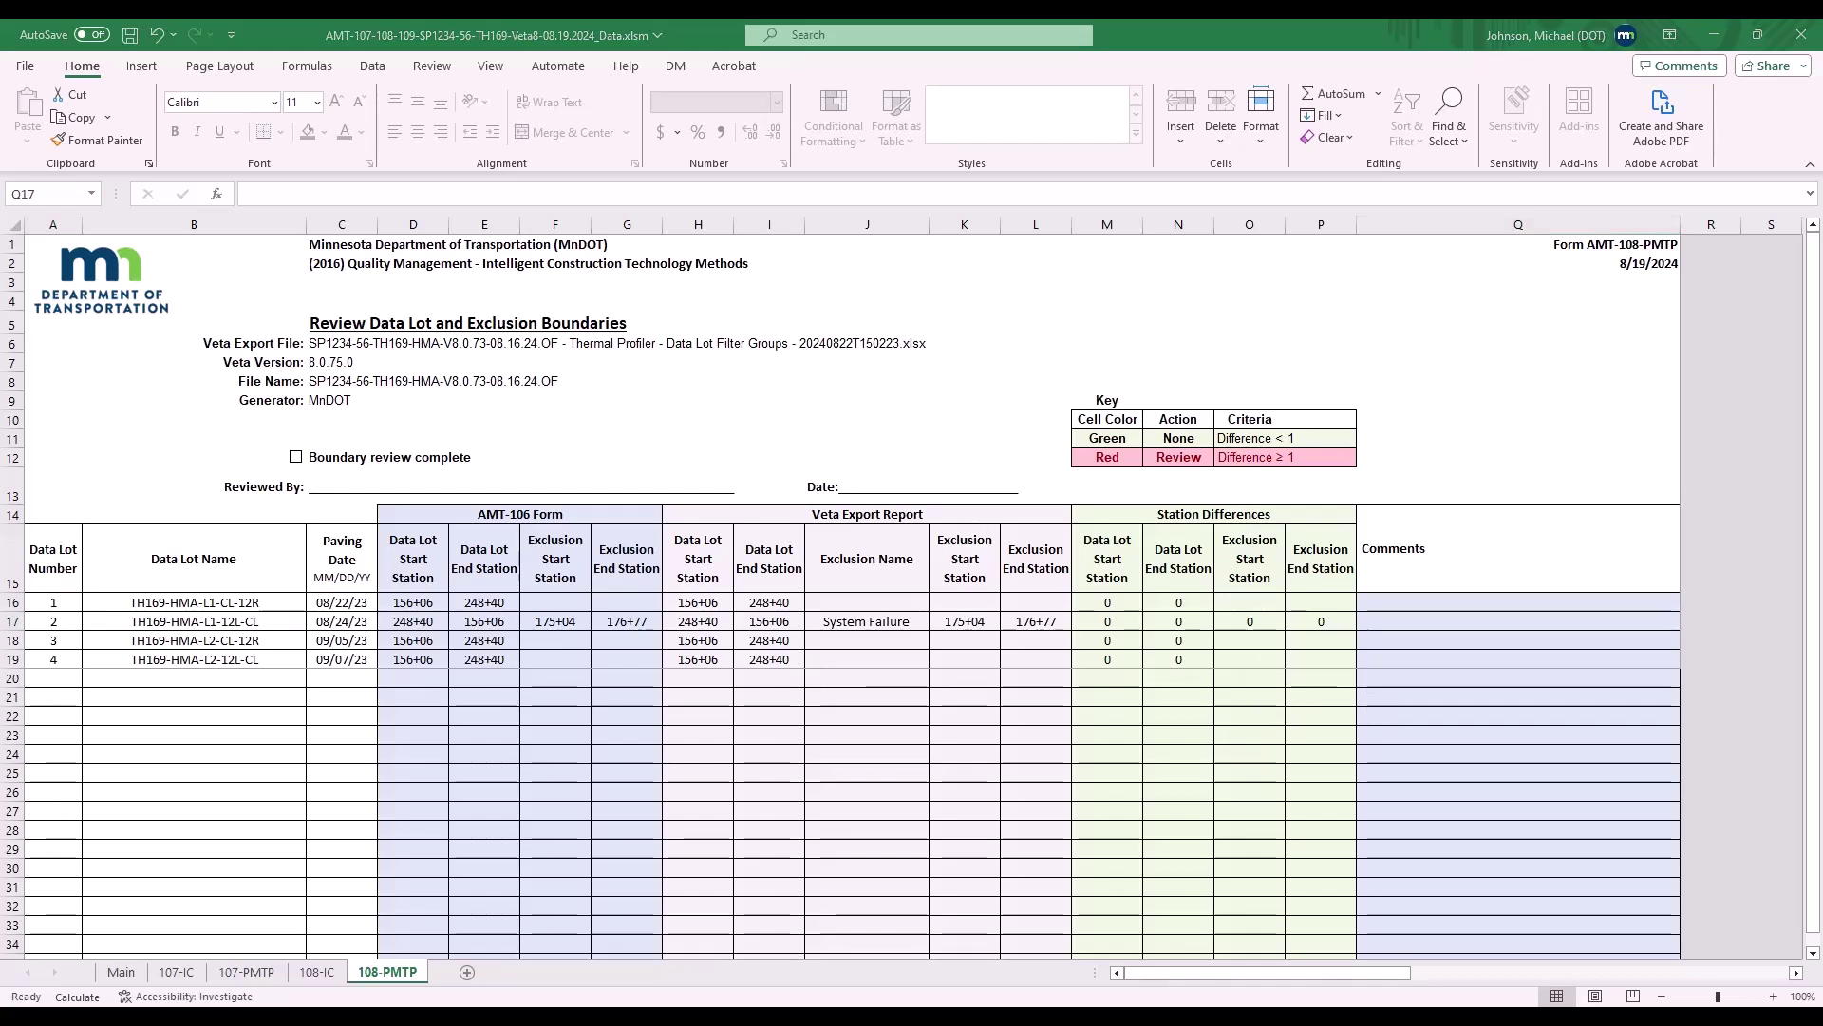
{"action": "key", "text": "alt+Tab"}
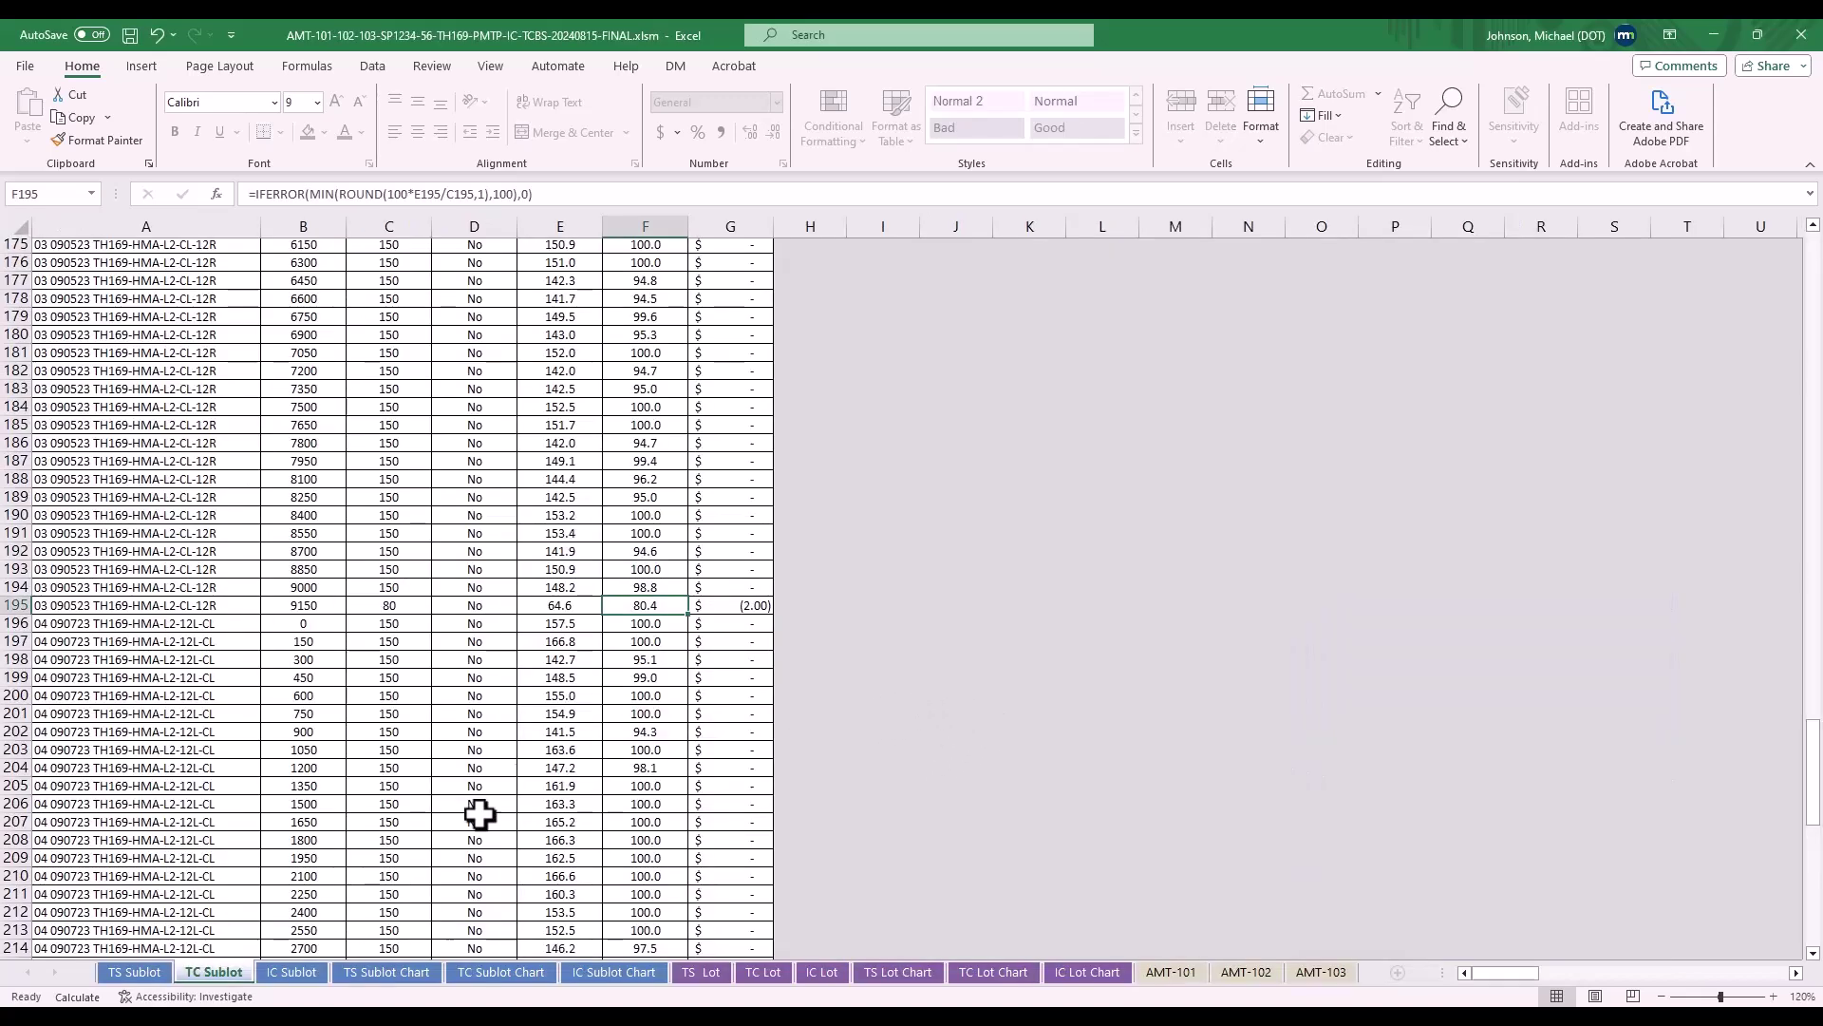
Add the comment 'System Failure Lot 5' in TS Lot cell O15 beside filter group 04
{"action": "left_click", "coordinate": [701, 972]}
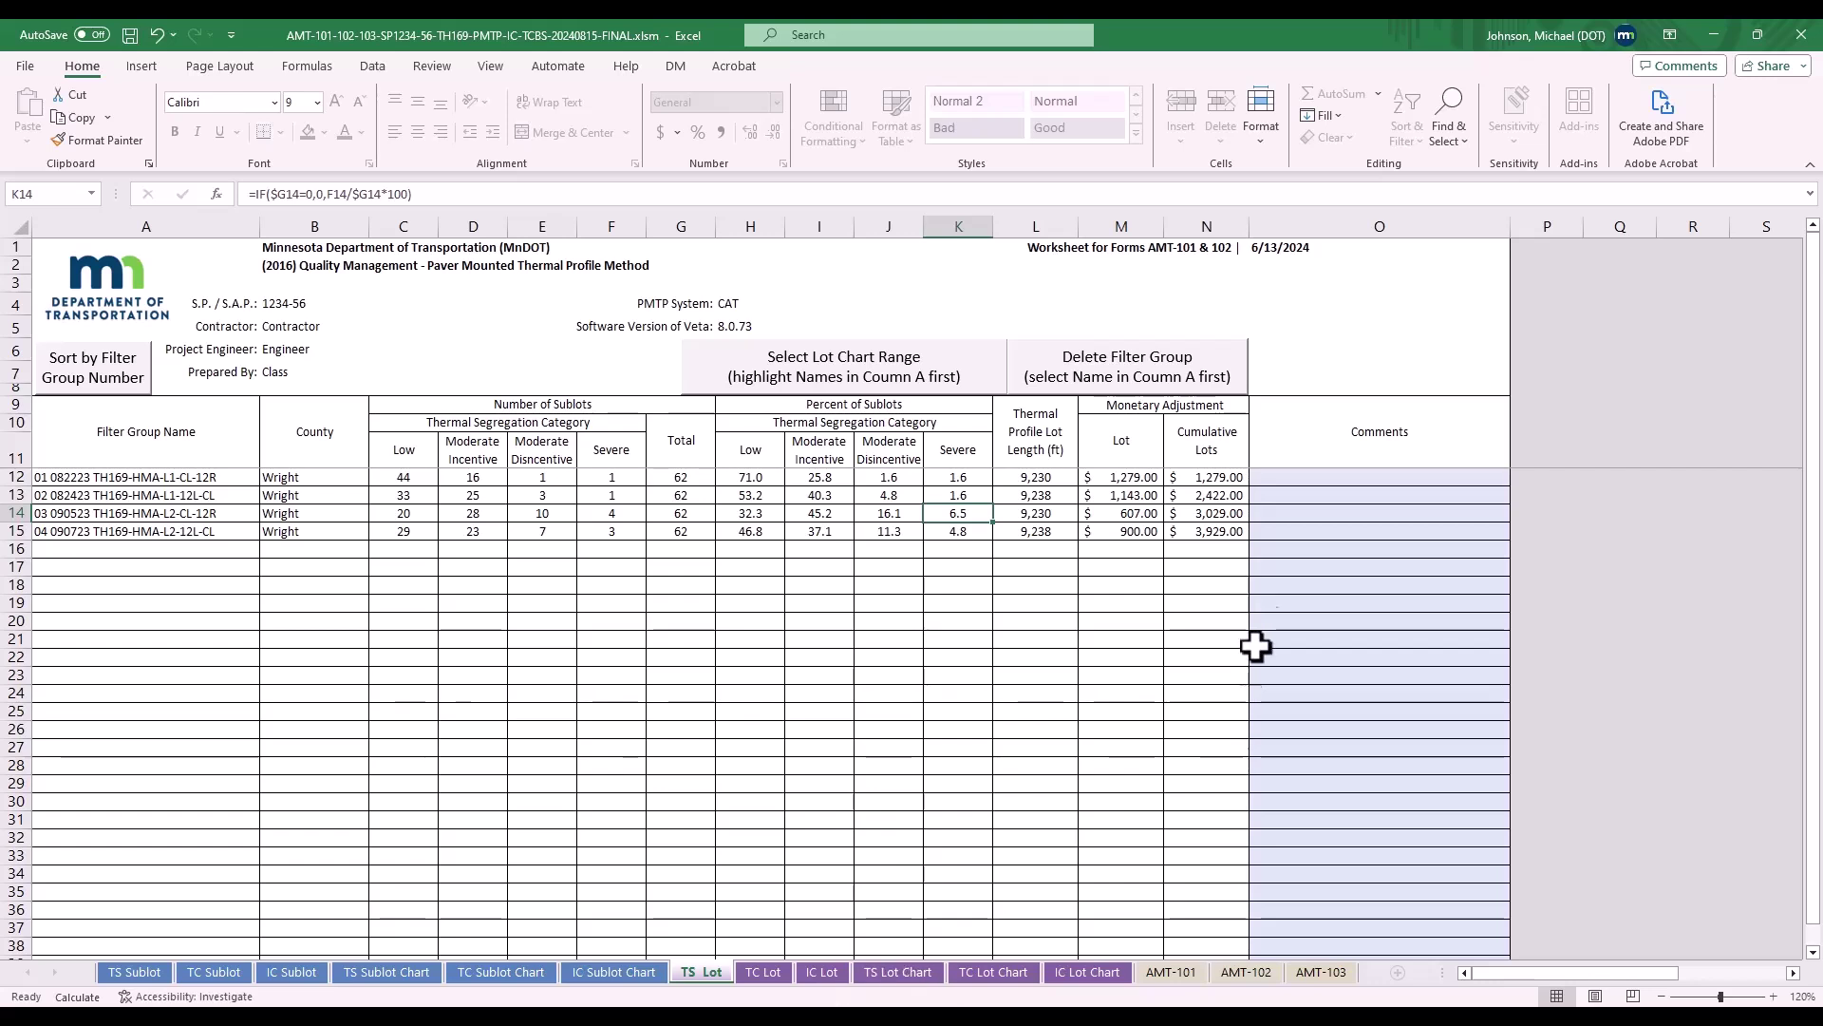
{"action": "left_click", "coordinate": [1289, 492]}
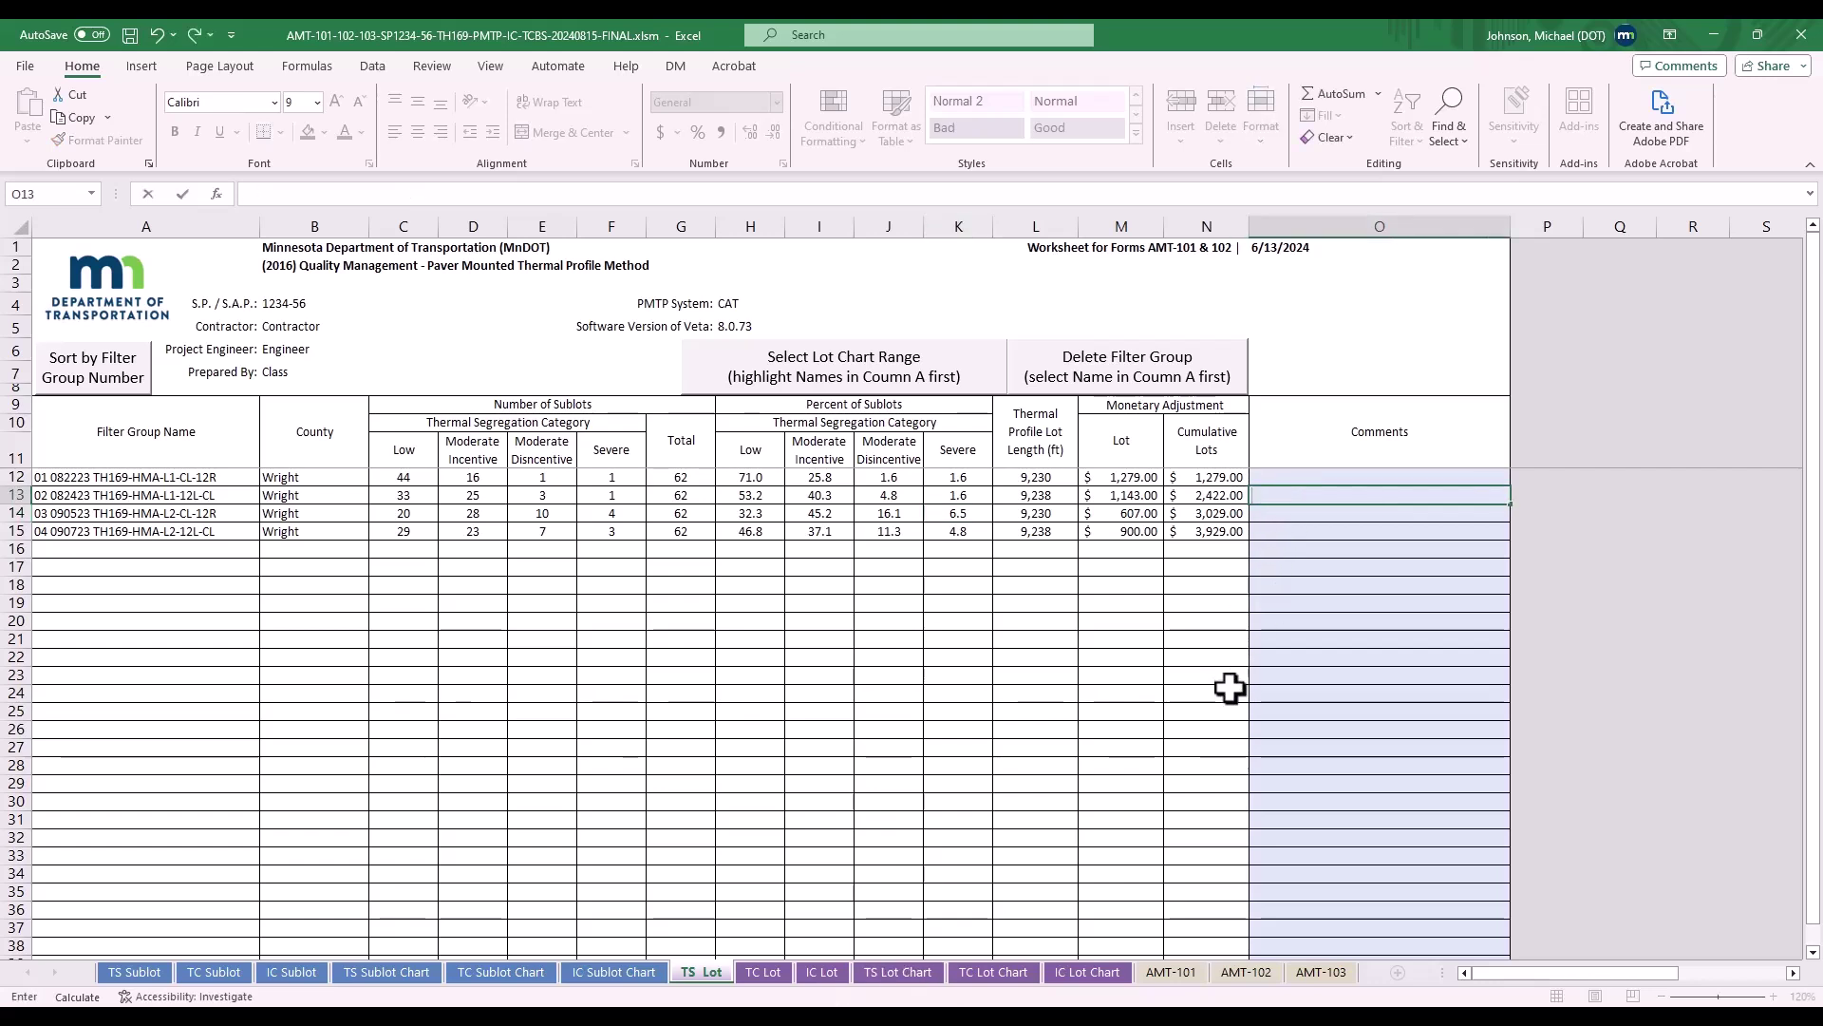
{"action": "left_click", "coordinate": [1282, 533]}
{"action": "type", "text": "System Fai"}
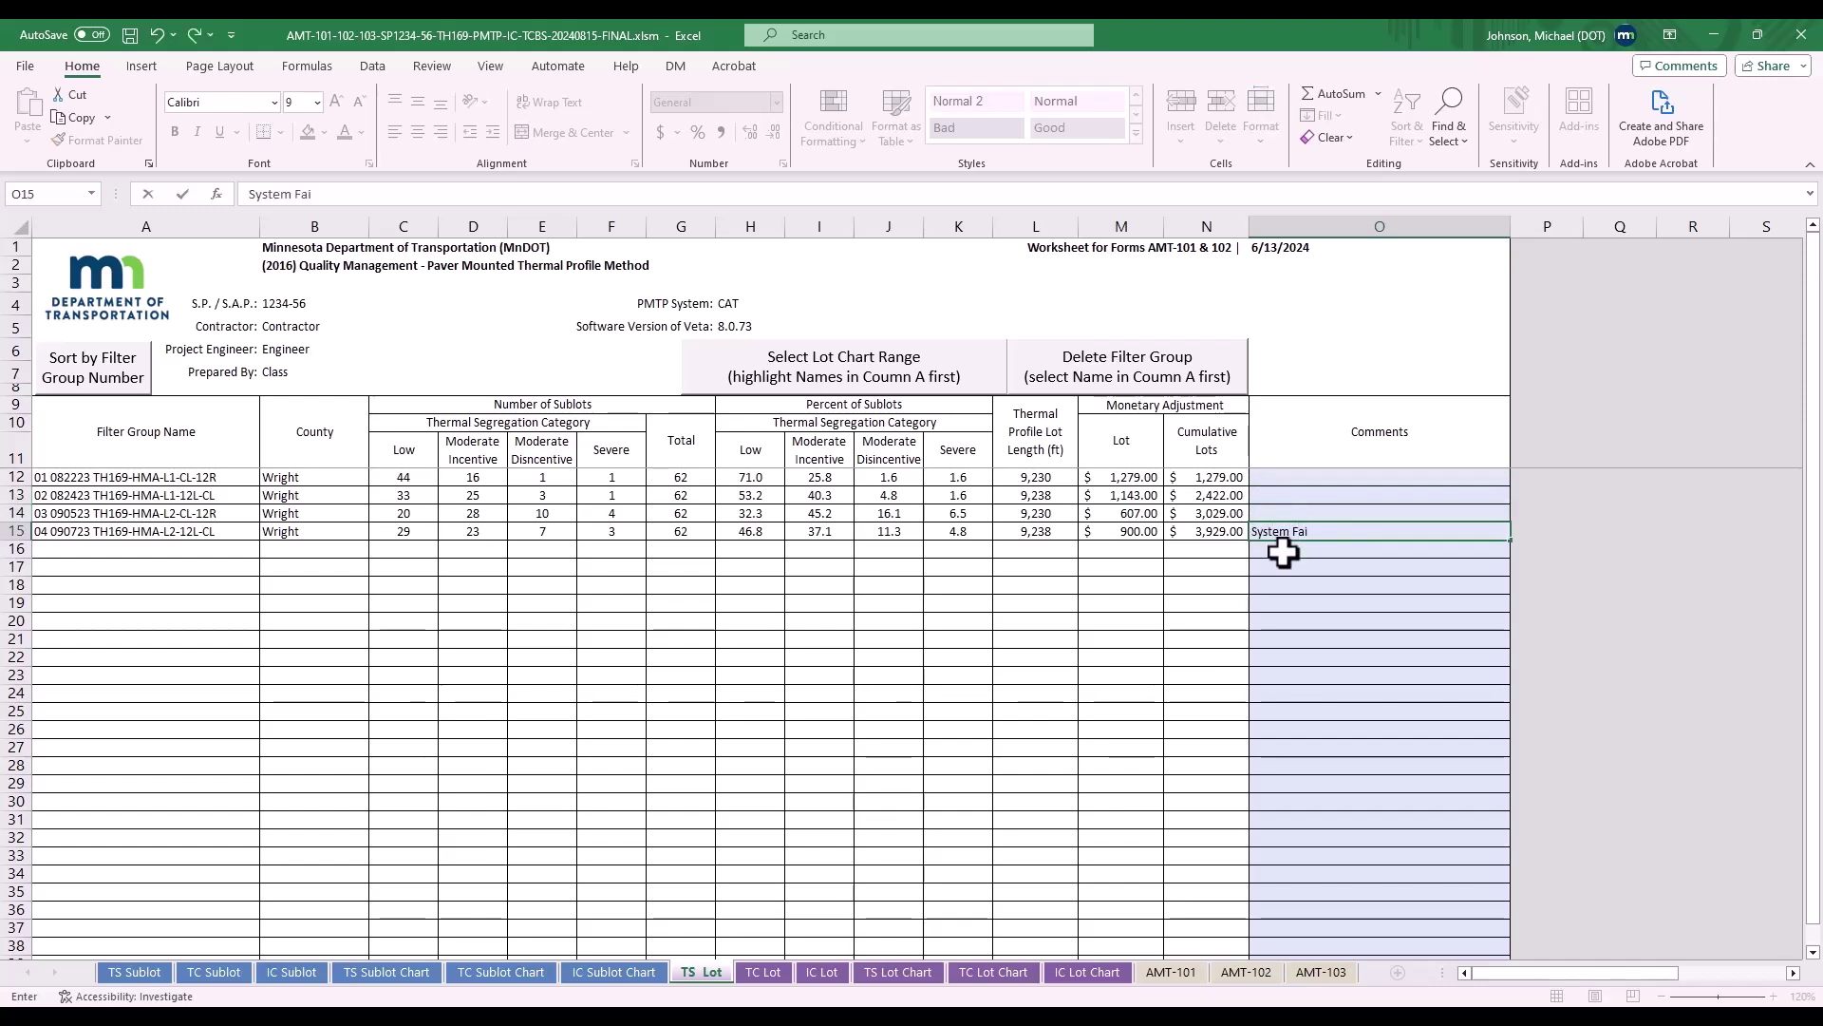
{"action": "type", "text": "lure Lot 5"}
{"action": "left_click", "coordinate": [1291, 514]}
{"action": "left_click", "coordinate": [1353, 540]}
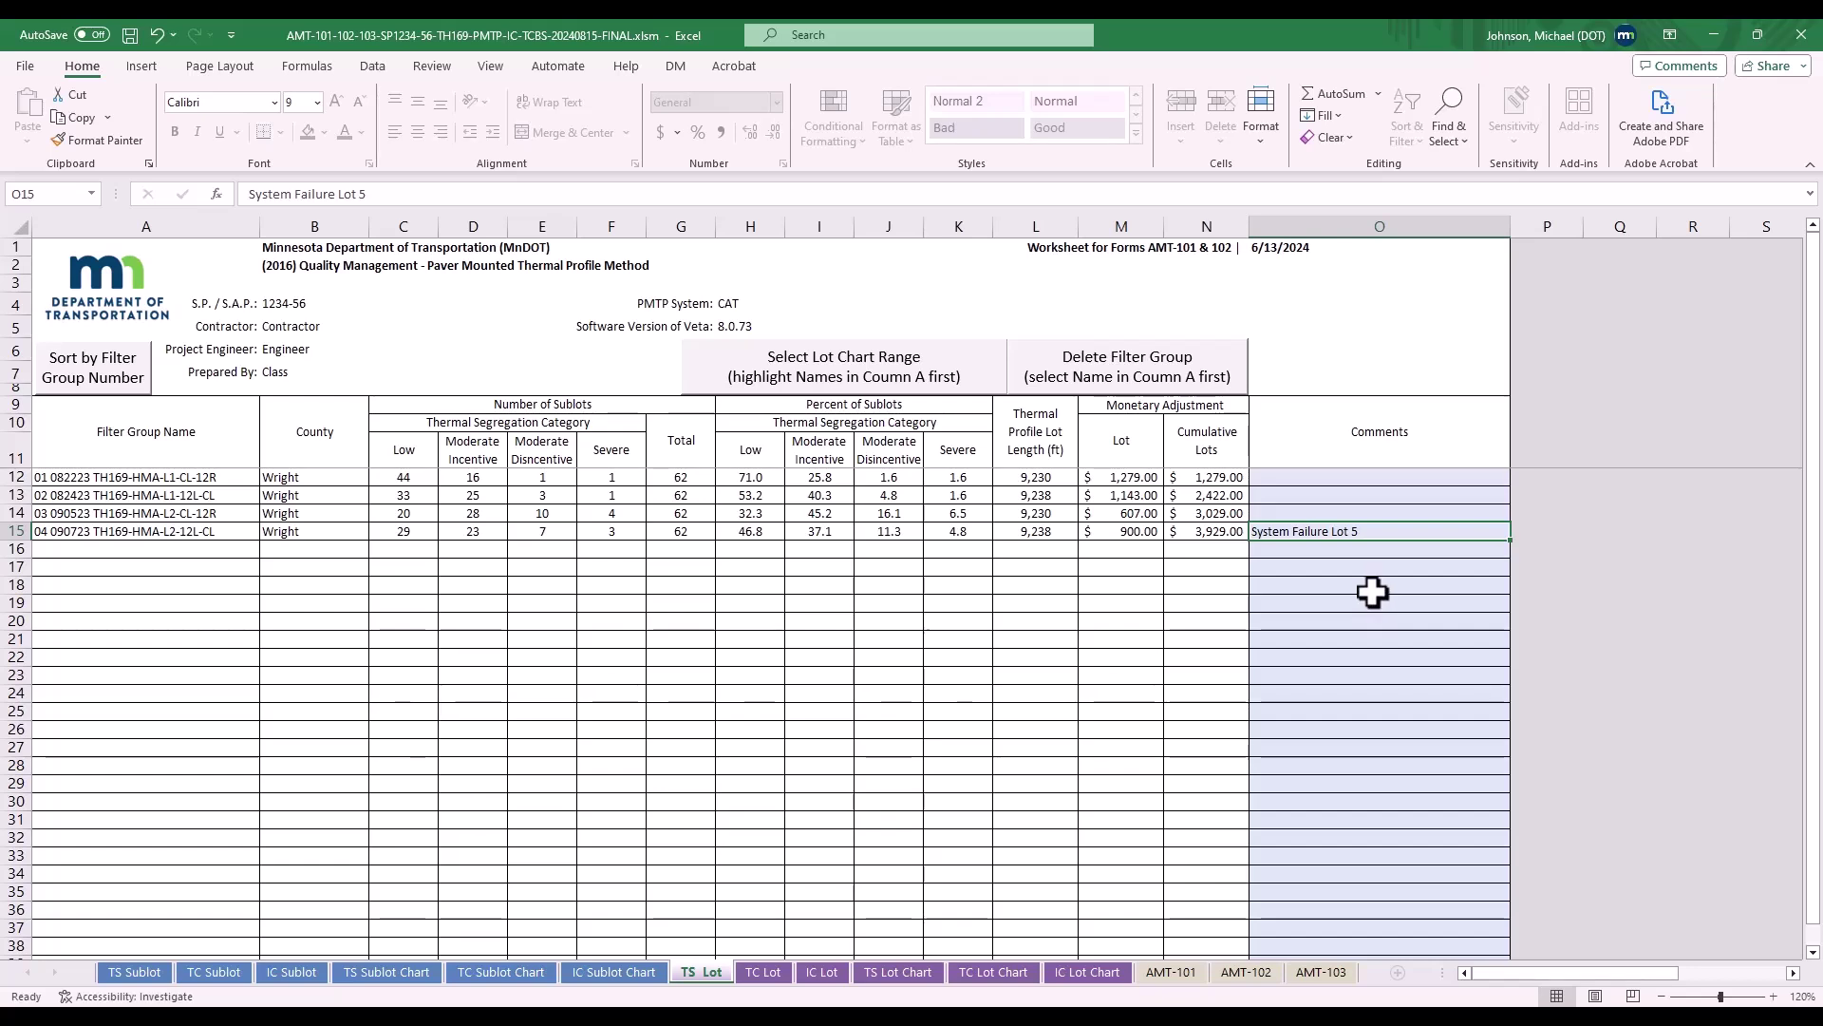
Return to the AMT-107-108-109 workbook and save it
{"action": "key", "text": "alt+Tab"}
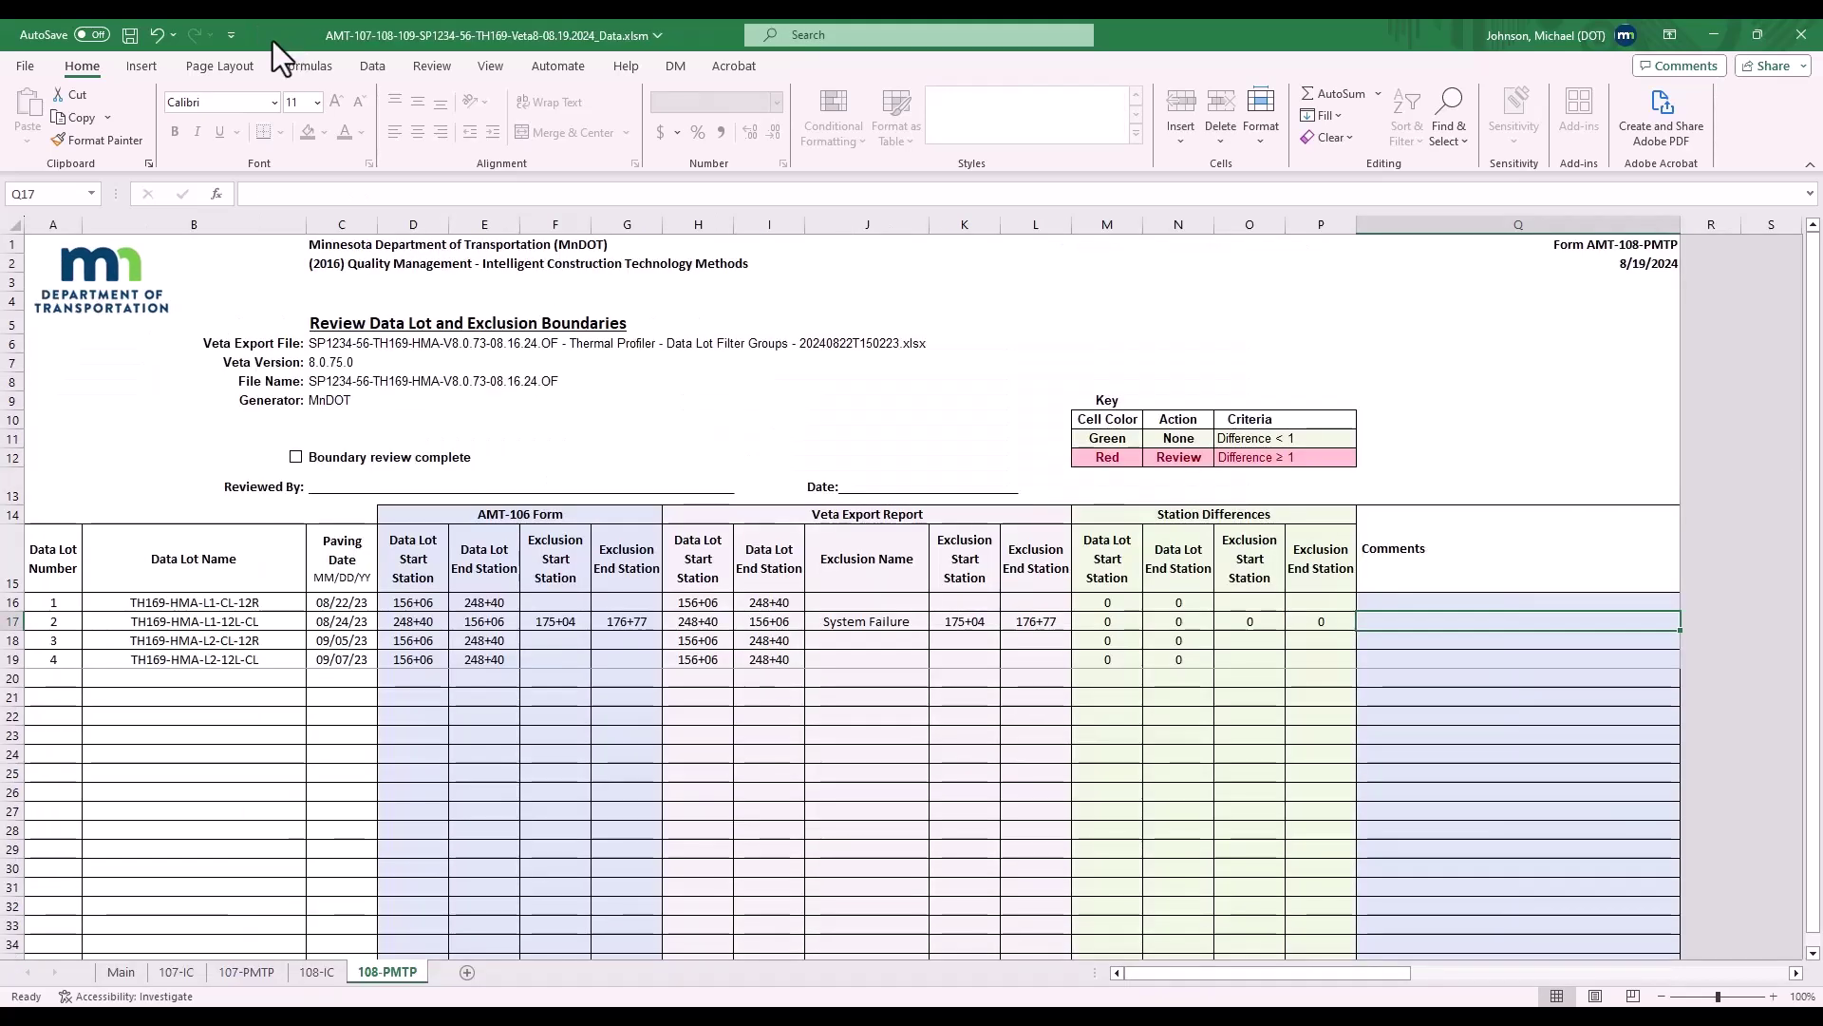
{"action": "left_click", "coordinate": [130, 36]}
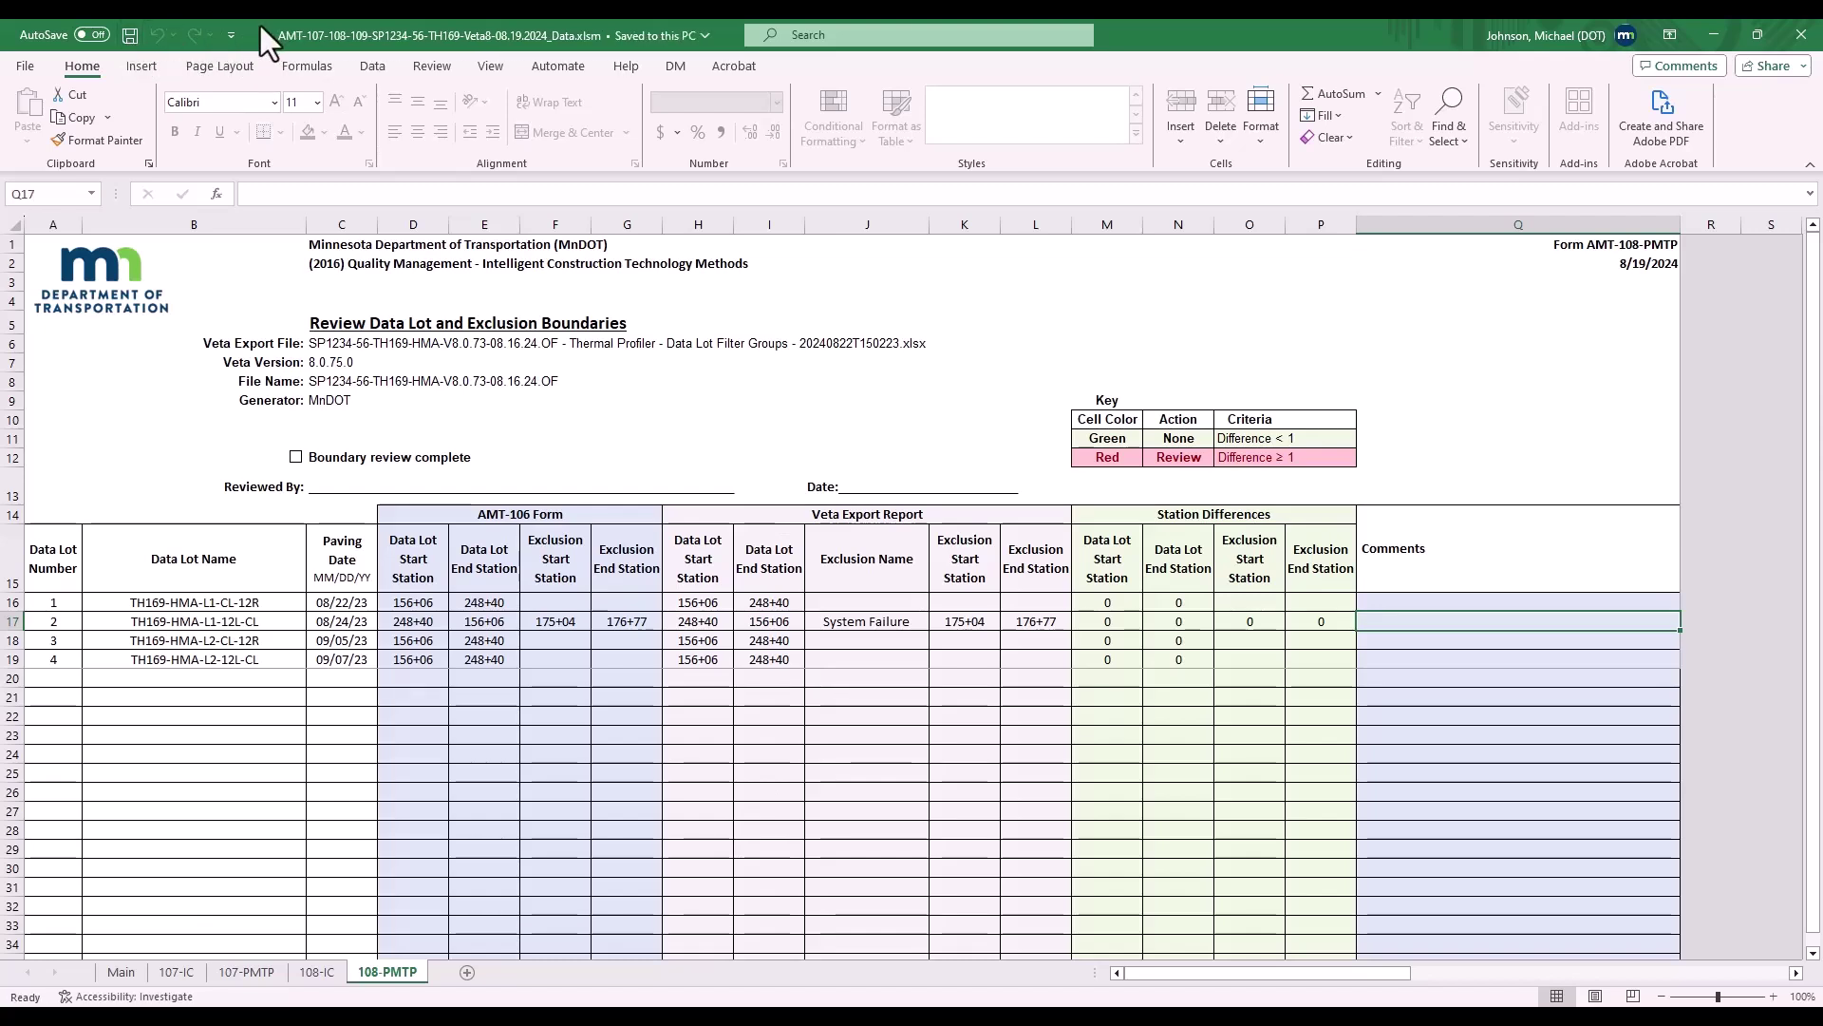